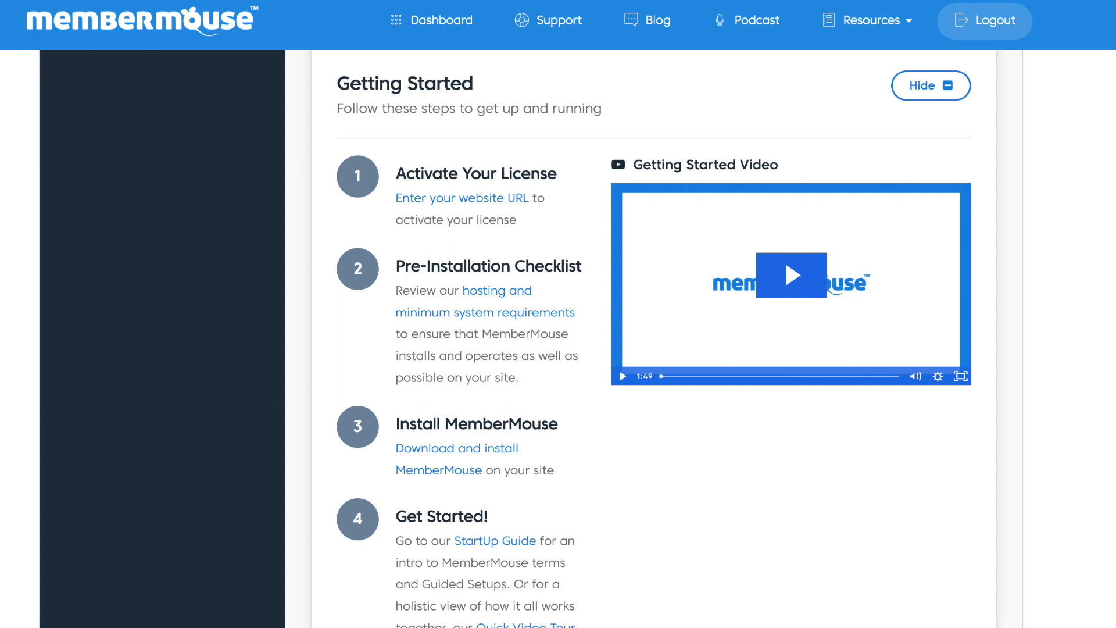
{"action": "left_click", "coordinate": [463, 200]}
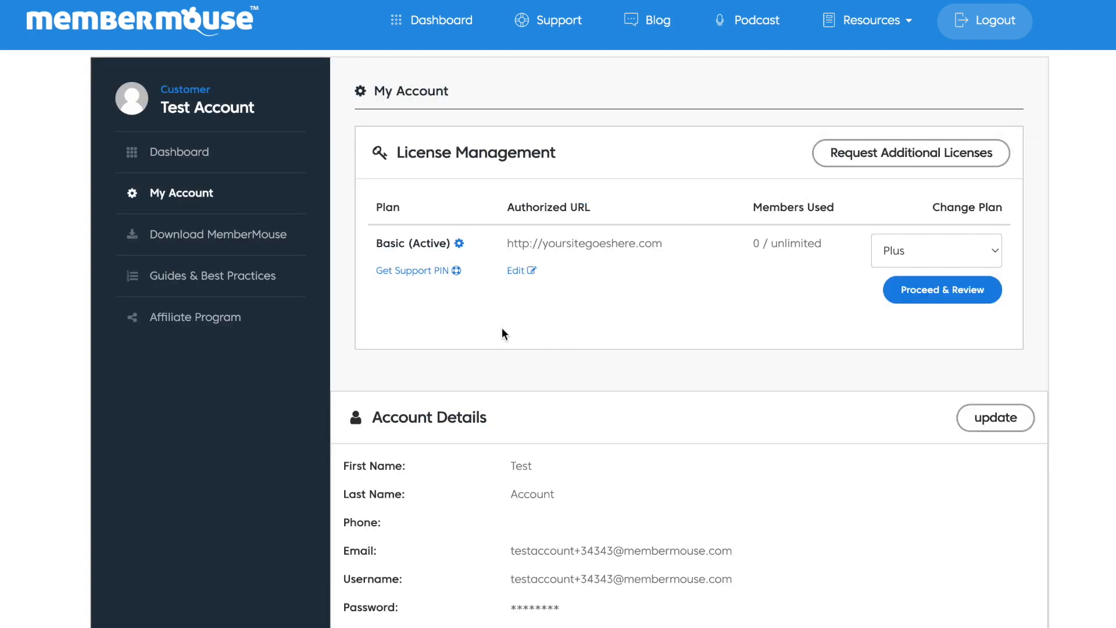
{"action": "left_click", "coordinate": [519, 272]}
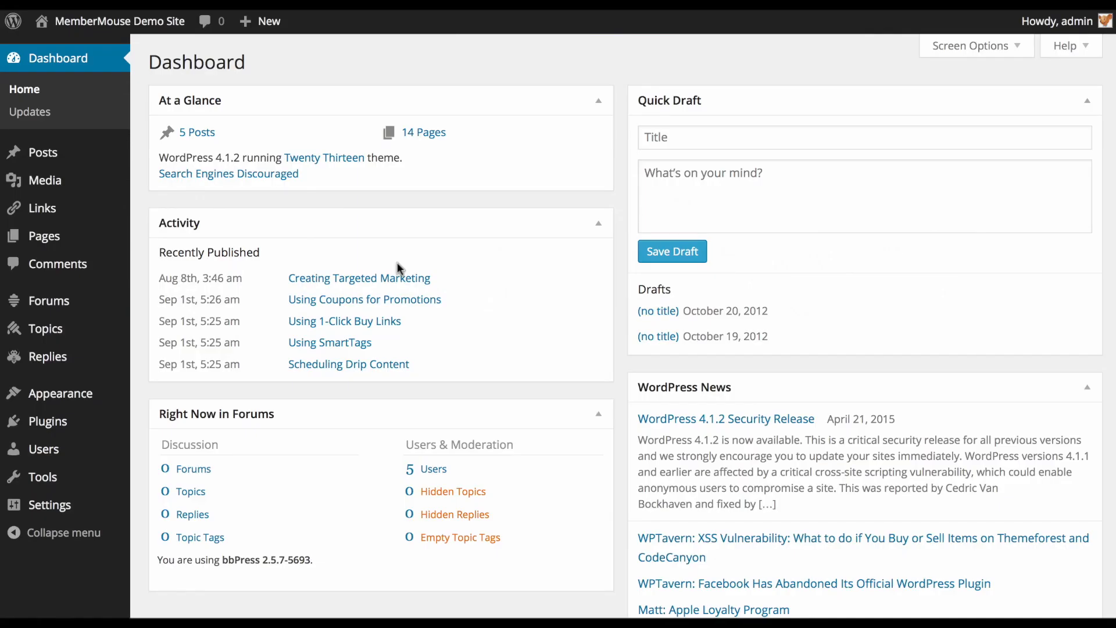
{"action": "mouse_move", "coordinate": [49, 505]}
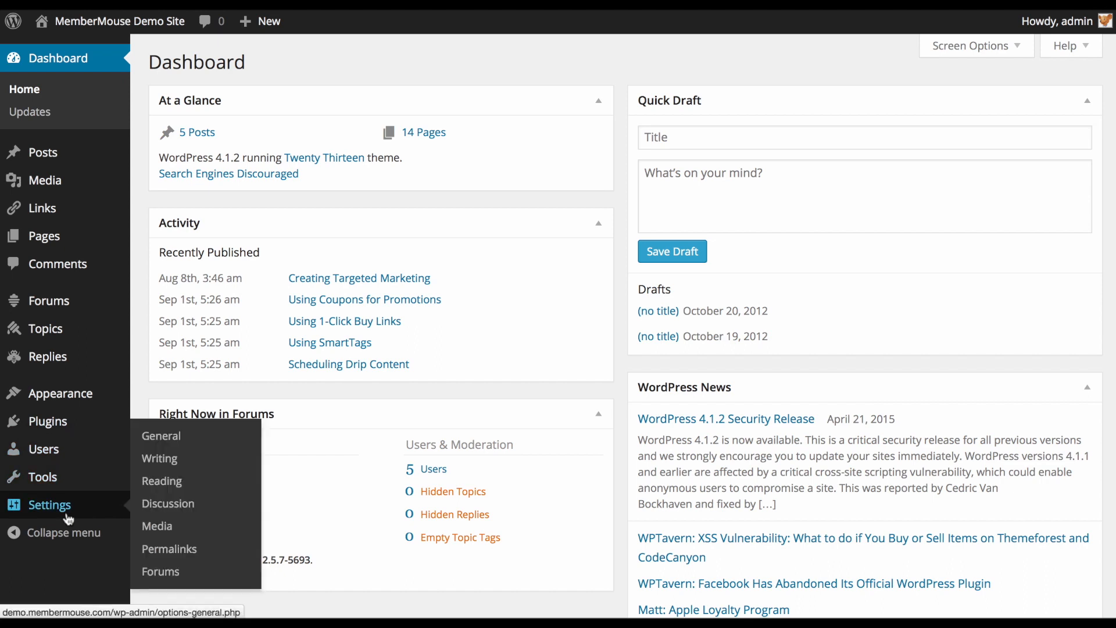
{"action": "left_click", "coordinate": [173, 439]}
{"action": "left_click", "coordinate": [435, 226]}
{"action": "triple_click", "coordinate": [435, 226]}
{"action": "key", "text": "ctrl+c"}
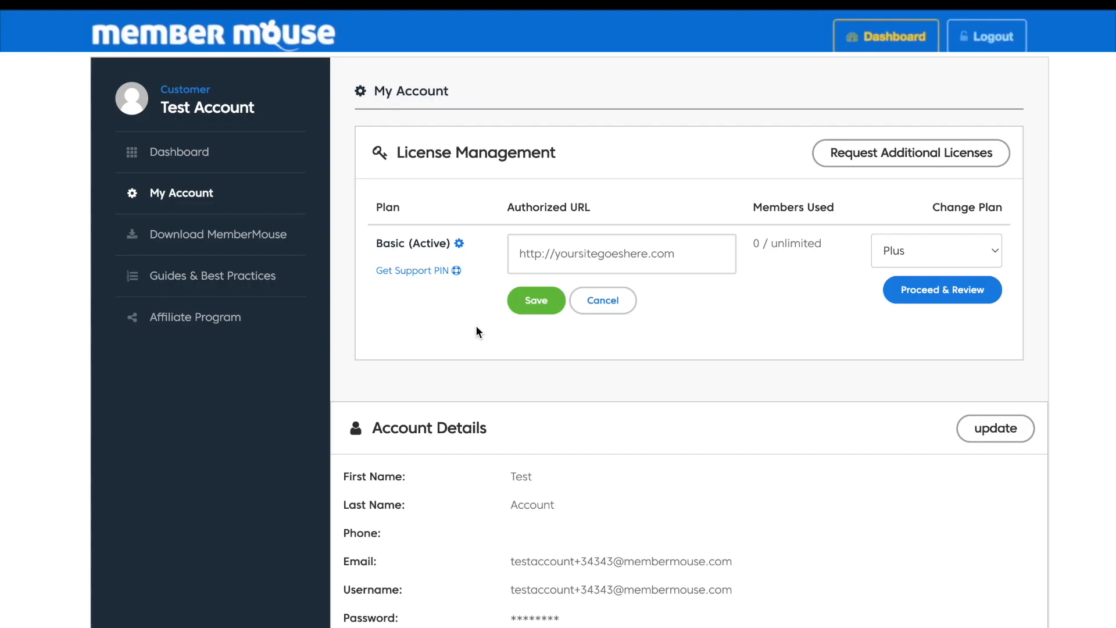
{"action": "triple_click", "coordinate": [575, 258]}
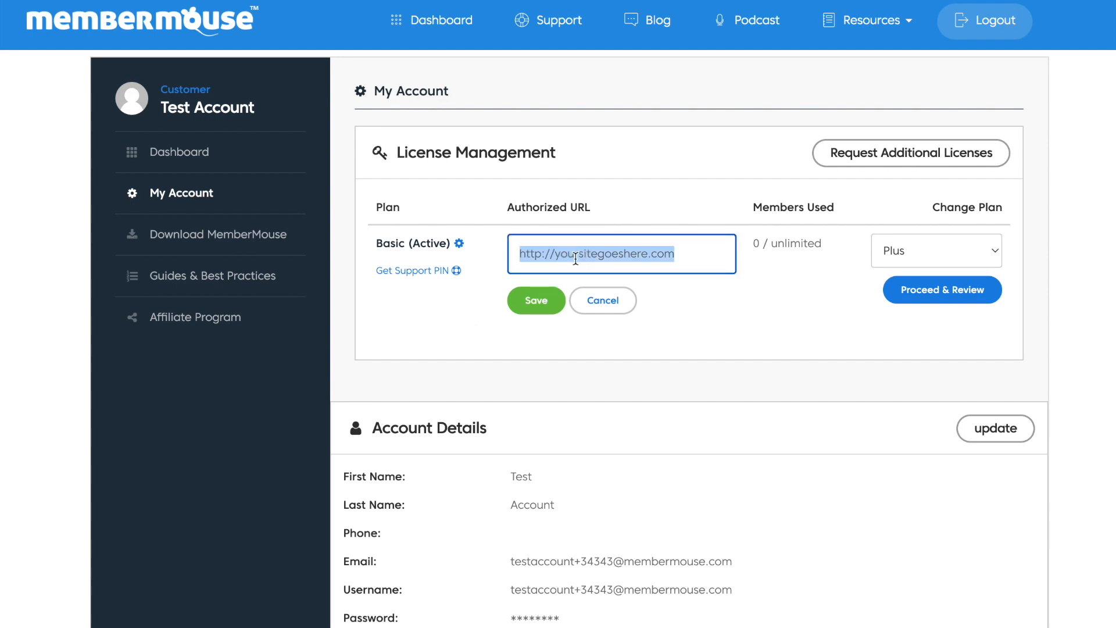
{"action": "key", "text": "ctrl+v"}
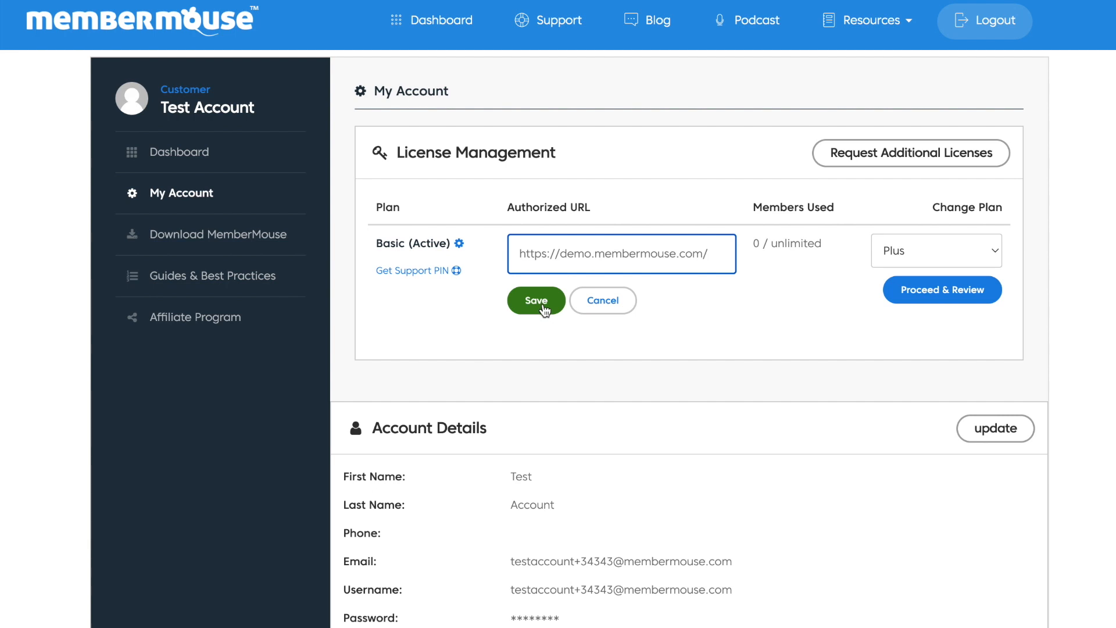
Return to the account dashboard and download the MemberMouse plugin from the Getting Started steps.
{"action": "left_click", "coordinate": [165, 162]}
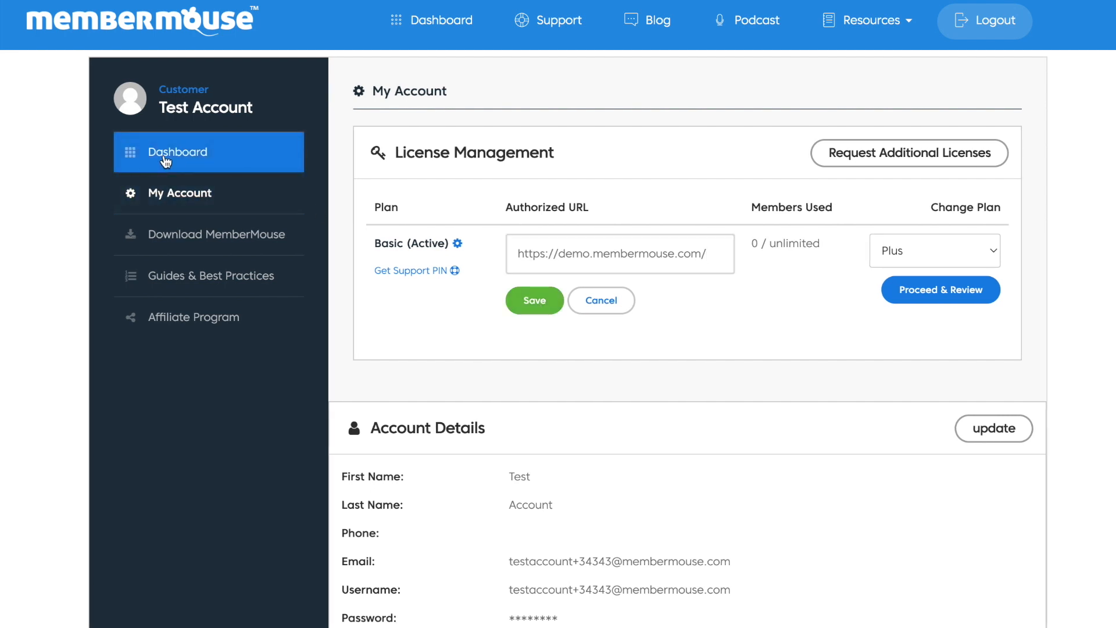
{"action": "scroll", "coordinate": [608, 420], "scroll_direction": "down", "scroll_amount": 6}
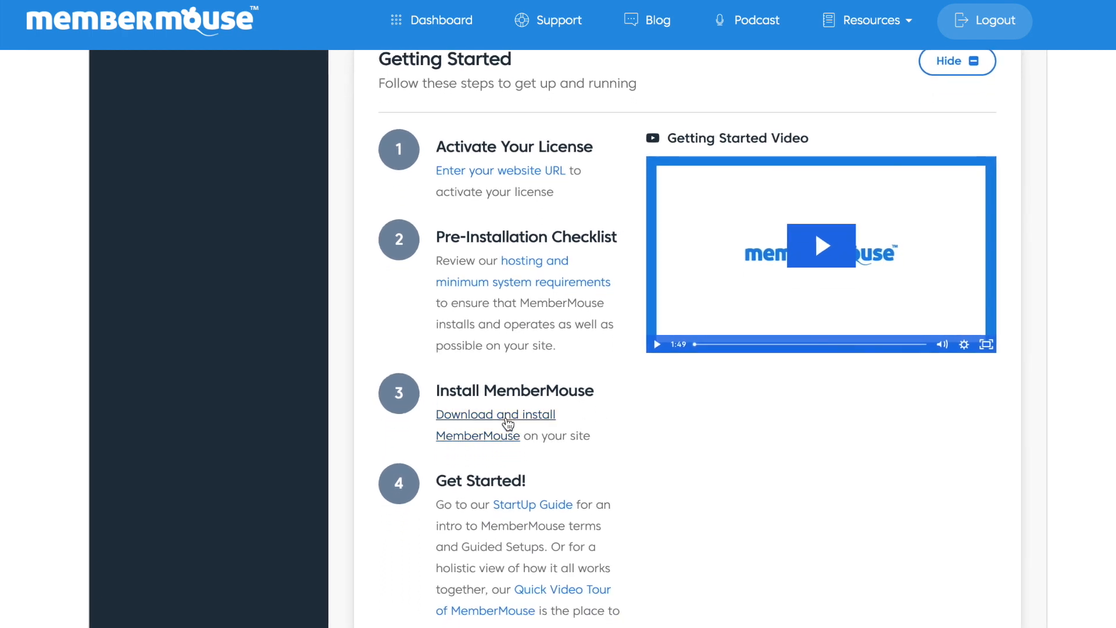
{"action": "left_click", "coordinate": [508, 417]}
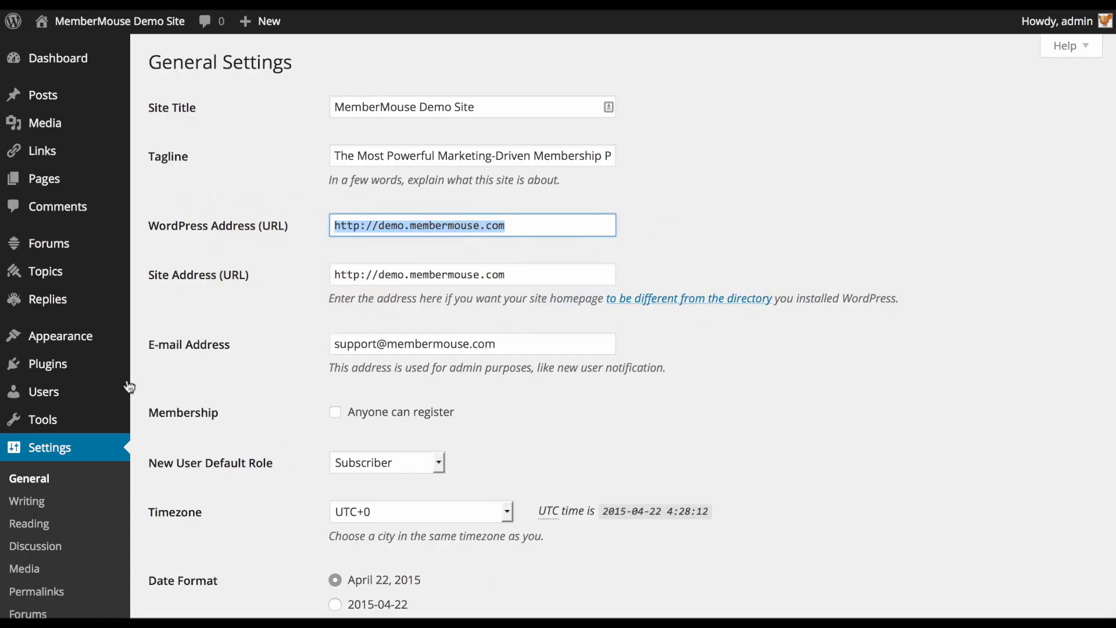
Install the plugin from membermouse.zip in the Downloads folder on the WordPress demo site and activate it.
{"action": "left_click", "coordinate": [72, 366]}
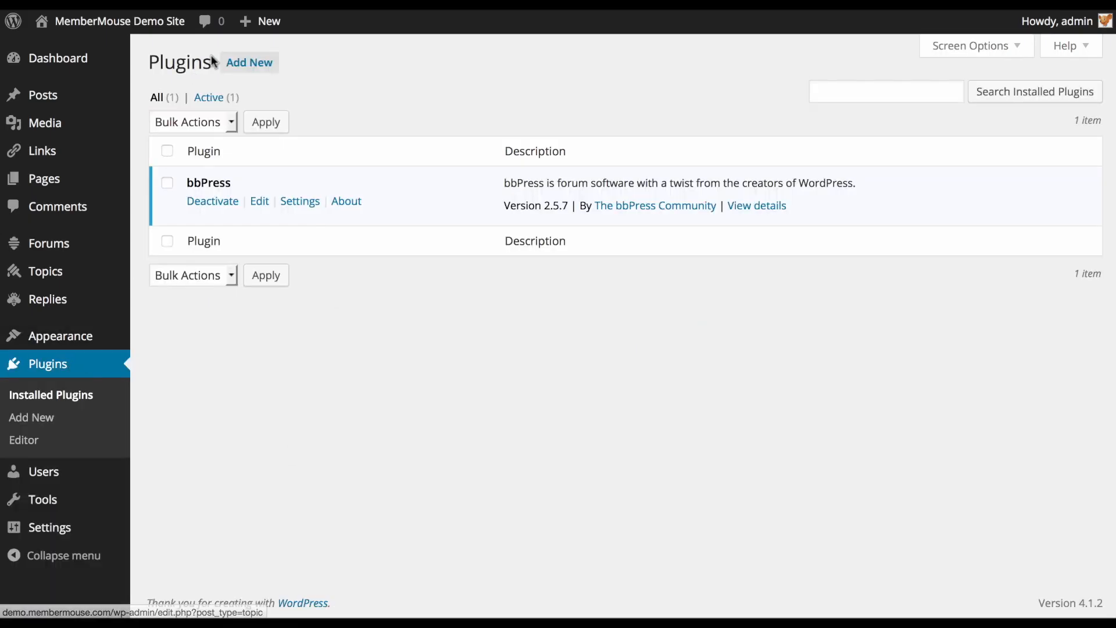
{"action": "left_click", "coordinate": [249, 62]}
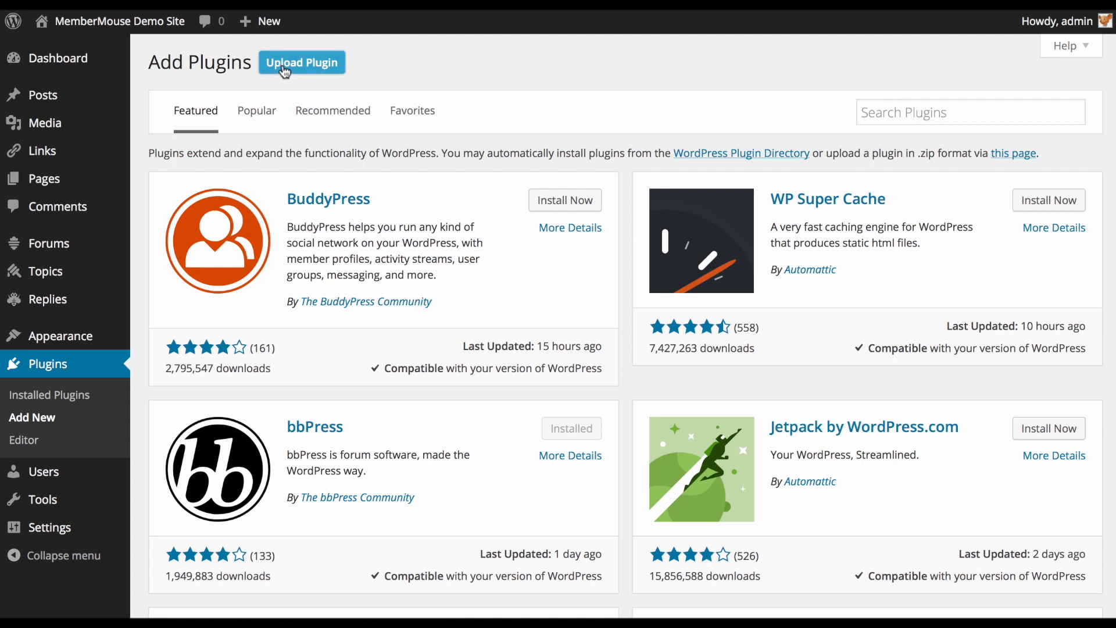
{"action": "left_click", "coordinate": [285, 67]}
{"action": "left_click", "coordinate": [491, 202]}
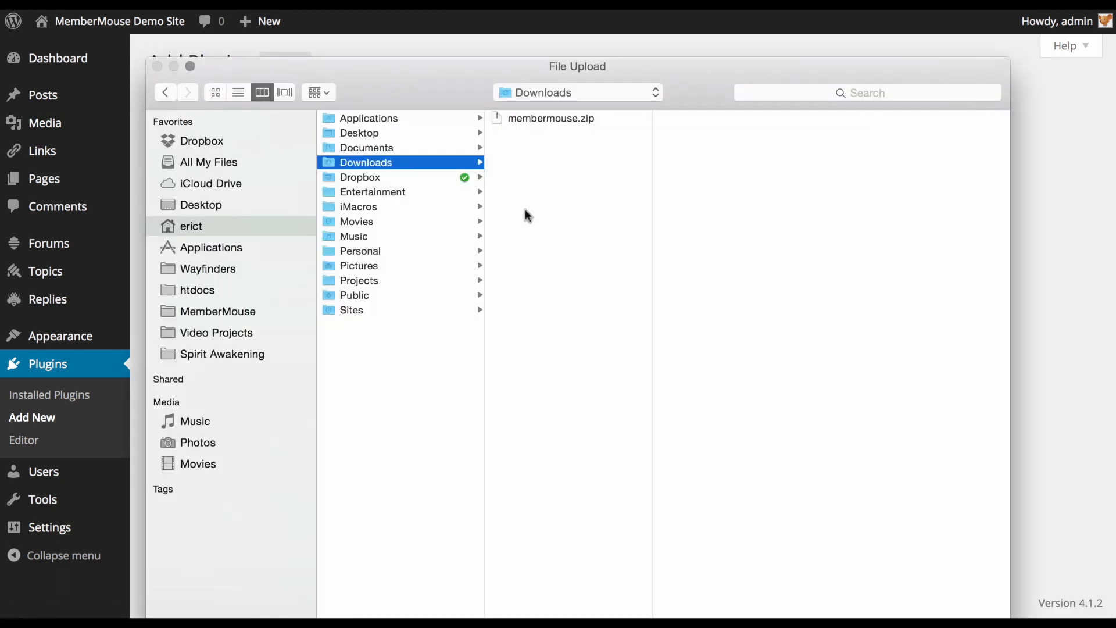
{"action": "double_click", "coordinate": [528, 119]}
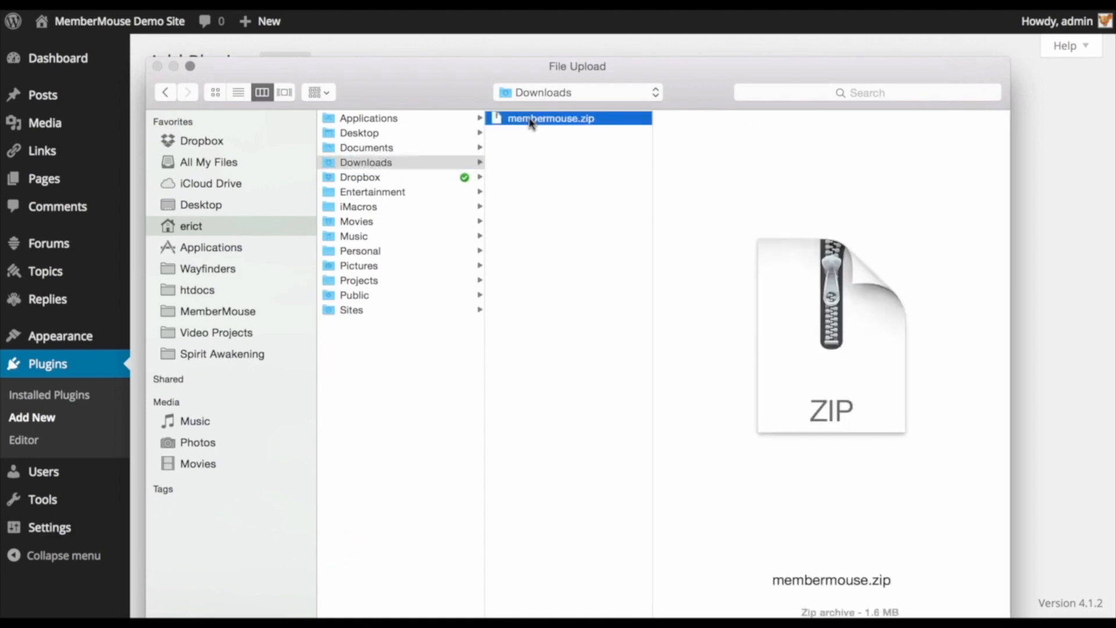
{"action": "left_click", "coordinate": [693, 205]}
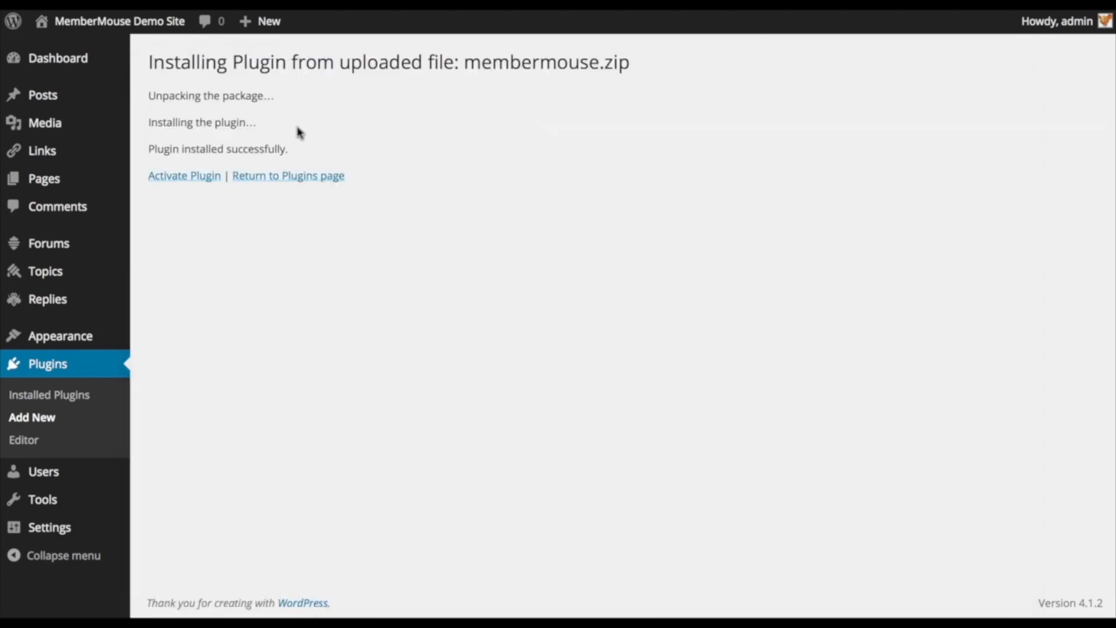
{"action": "left_click", "coordinate": [195, 177]}
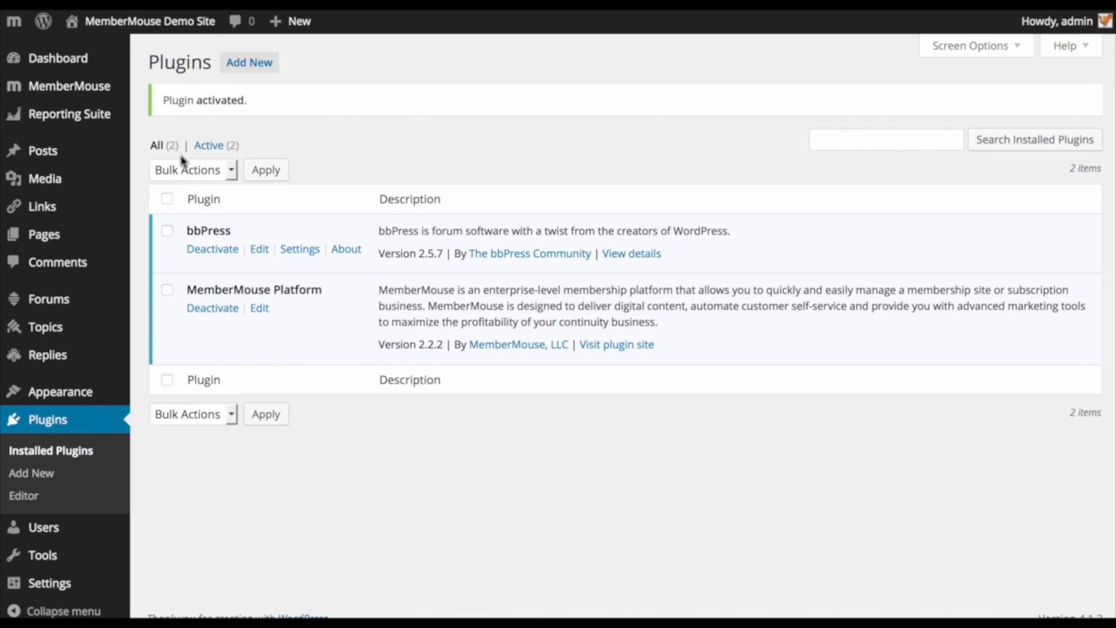
Open the MemberMouse plugin's overview page and look through its snapshots and training videos.
{"action": "mouse_move", "coordinate": [96, 93]}
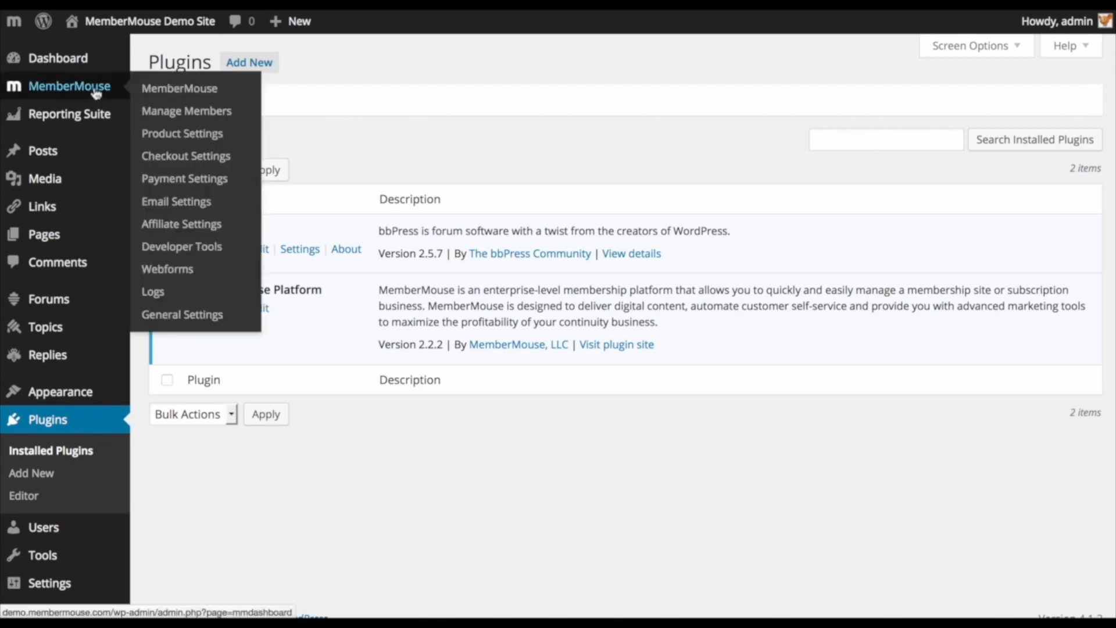
{"action": "left_click", "coordinate": [96, 93]}
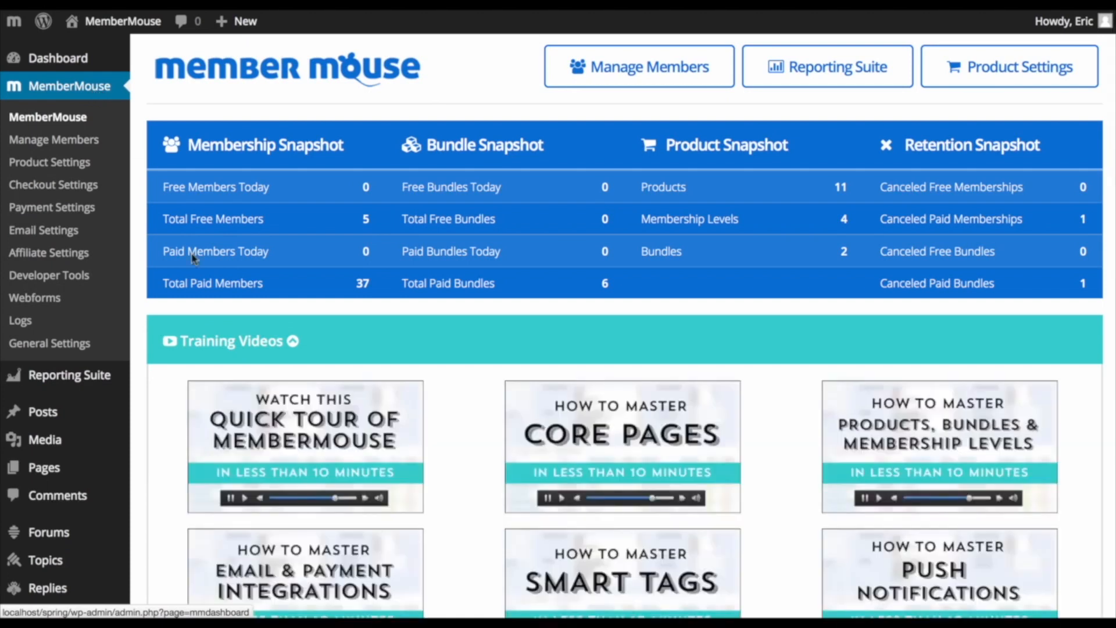
{"action": "scroll", "coordinate": [194, 259], "scroll_direction": "down", "scroll_amount": 2}
{"action": "scroll", "coordinate": [194, 260], "scroll_direction": "down", "scroll_amount": 1}
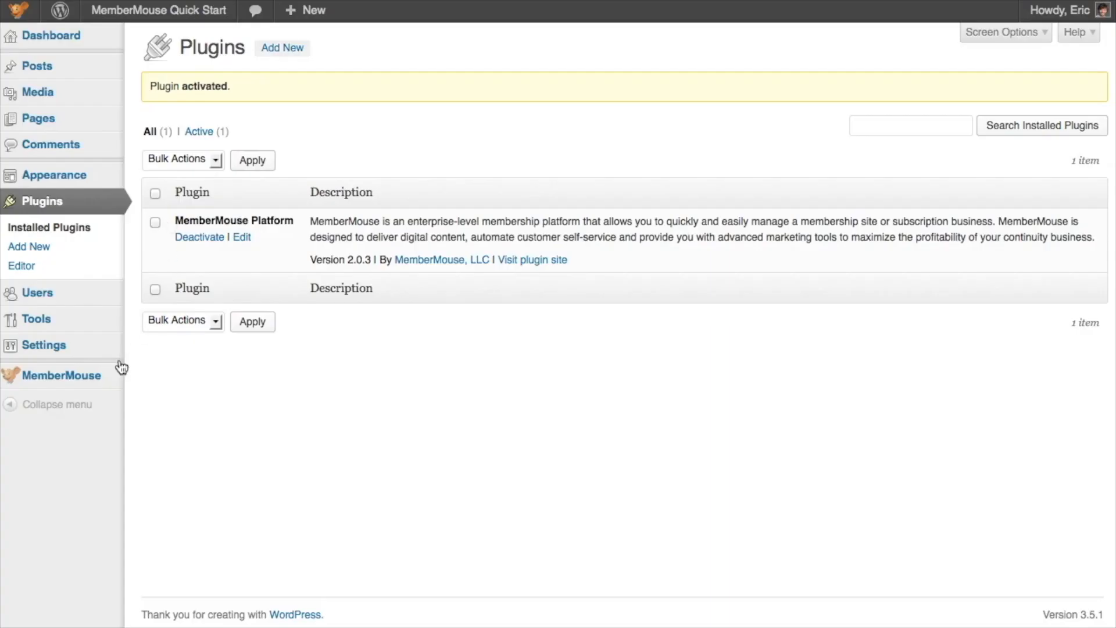
Start a new product in MemberMouse's product settings, named Bronze Standard, with a price of 10.00.
{"action": "mouse_move", "coordinate": [102, 378]}
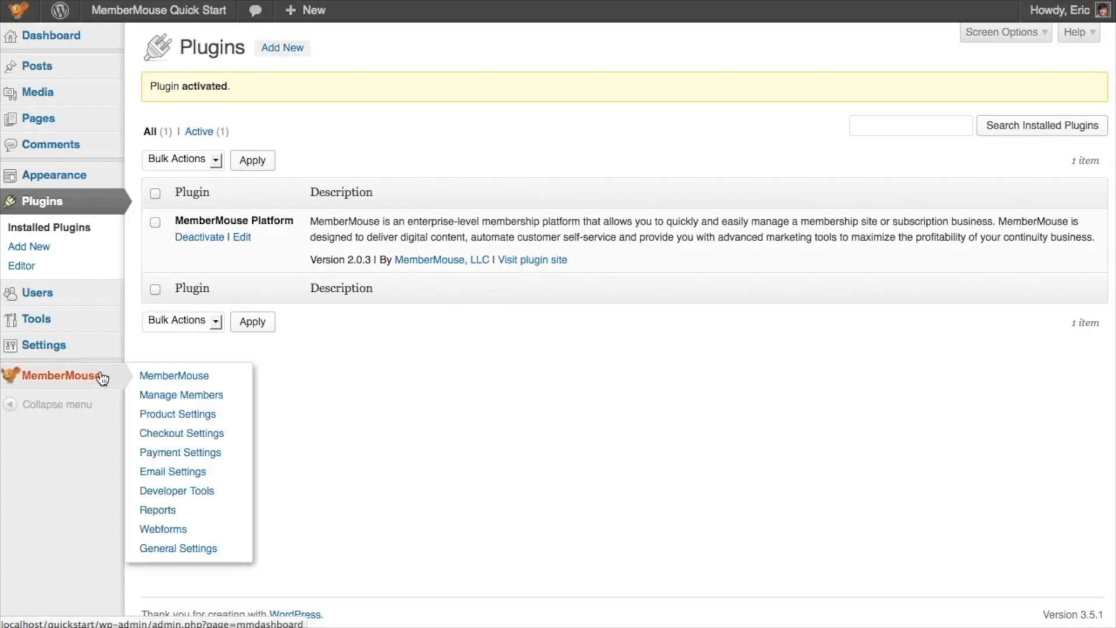
{"action": "left_click", "coordinate": [162, 411]}
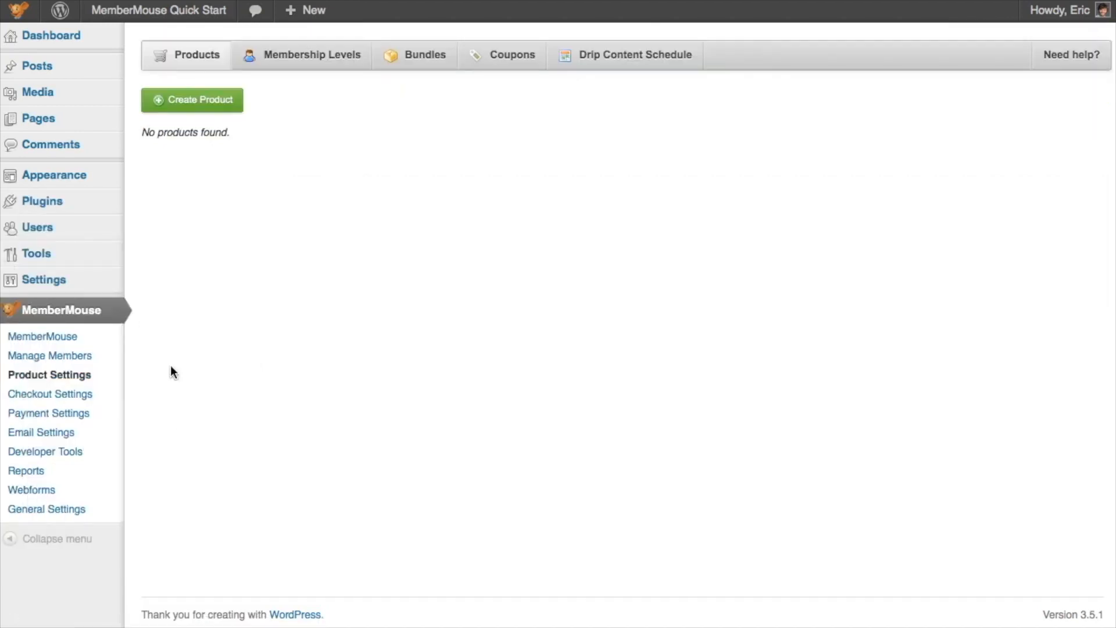
{"action": "left_click", "coordinate": [181, 106]}
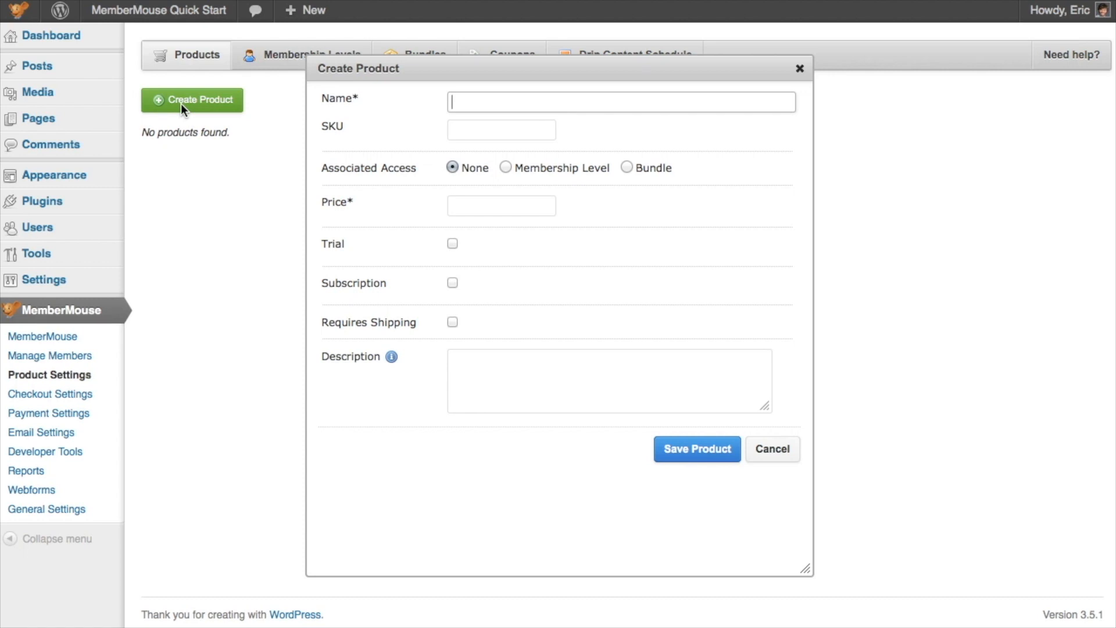
{"action": "type", "text": "Bronze Standard"}
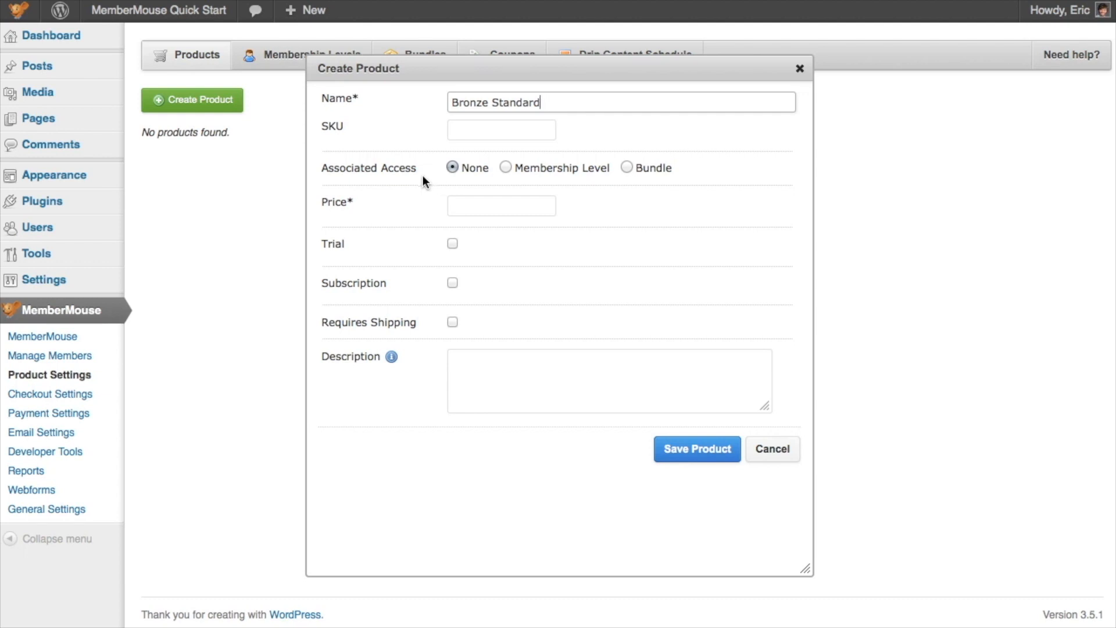
{"action": "left_click", "coordinate": [465, 204]}
{"action": "type", "text": "10.00"}
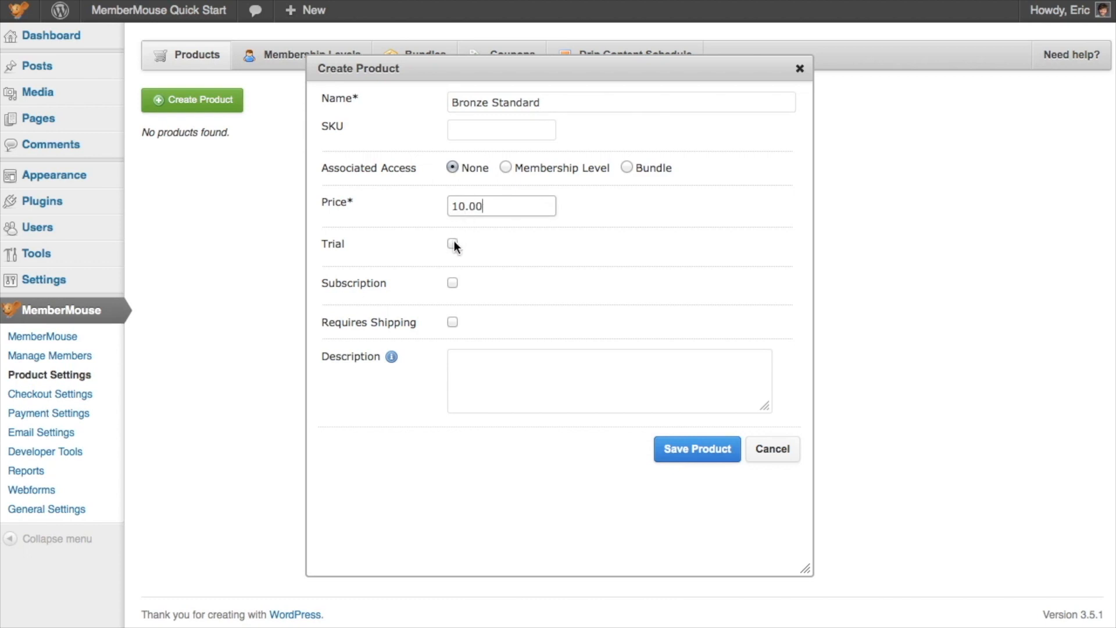
Make the Bronze Standard product a subscription with a rebill period of 1 month.
{"action": "left_click", "coordinate": [452, 283]}
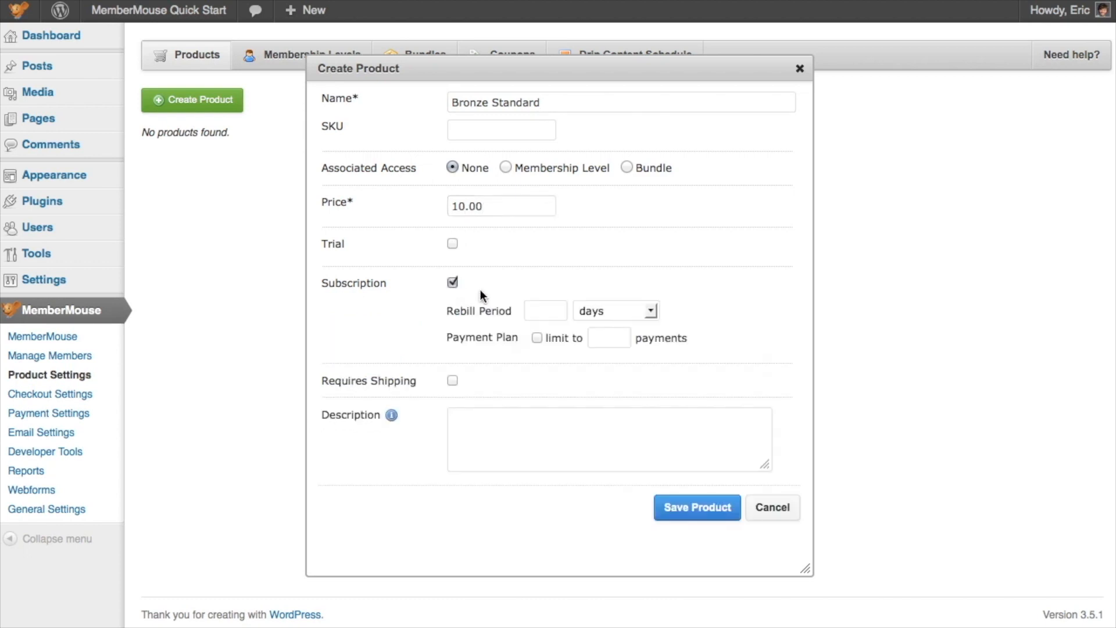
{"action": "left_click", "coordinate": [540, 311]}
{"action": "type", "text": "1"}
{"action": "left_click", "coordinate": [600, 312]}
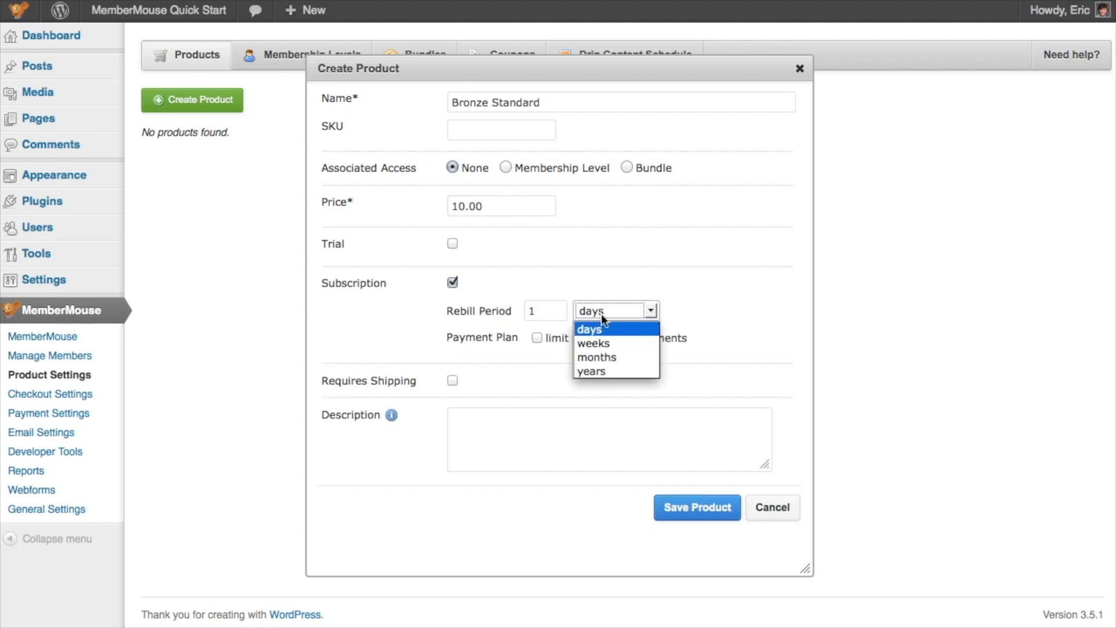
{"action": "left_click", "coordinate": [599, 357]}
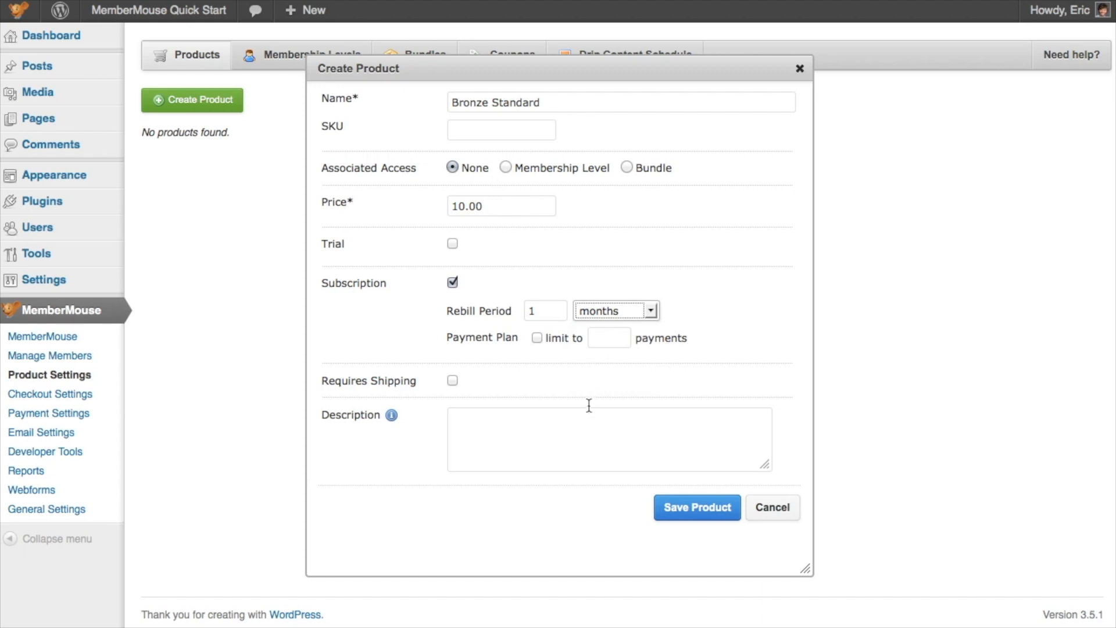
Enter "$10.00/month" as the product description and save the Bronze Standard product.
{"action": "left_click", "coordinate": [590, 435]}
{"action": "type", "text": "$10."}
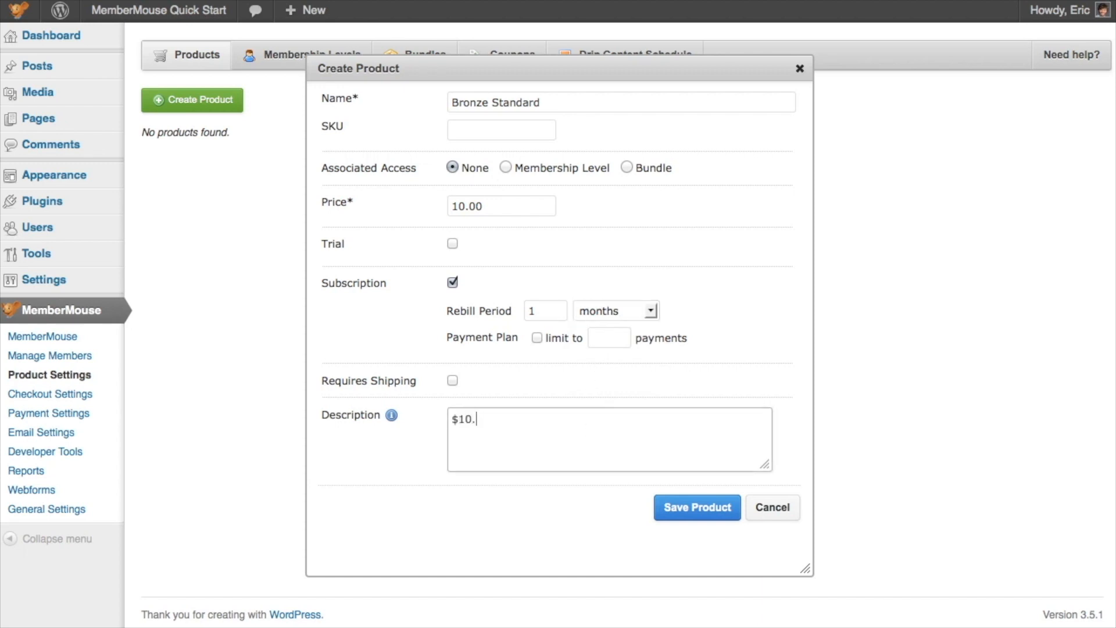
{"action": "type", "text": "00/month"}
{"action": "left_click", "coordinate": [682, 504]}
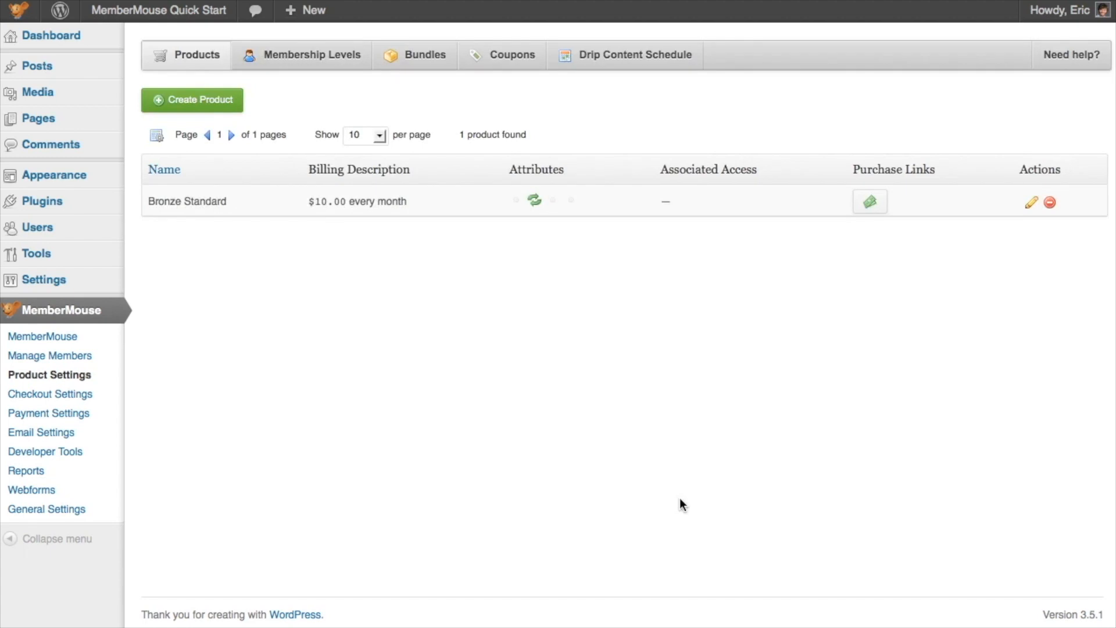
Start a new membership level named Bronze Membership, set it to Paid, and assign the Bronze Standard product to it.
{"action": "left_click", "coordinate": [332, 56]}
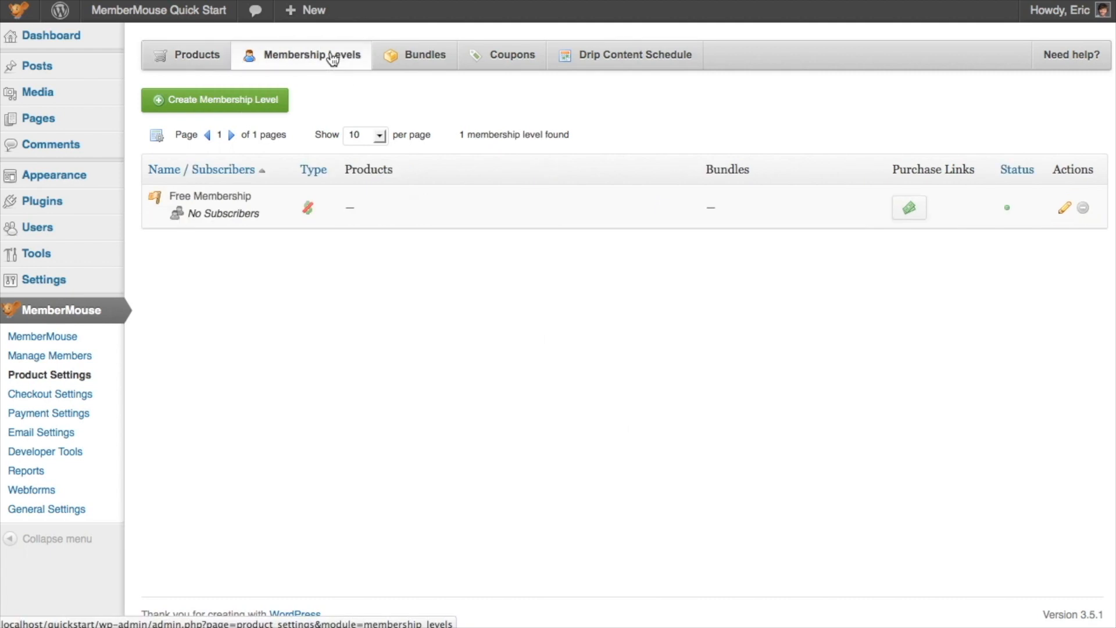
{"action": "left_click", "coordinate": [281, 96]}
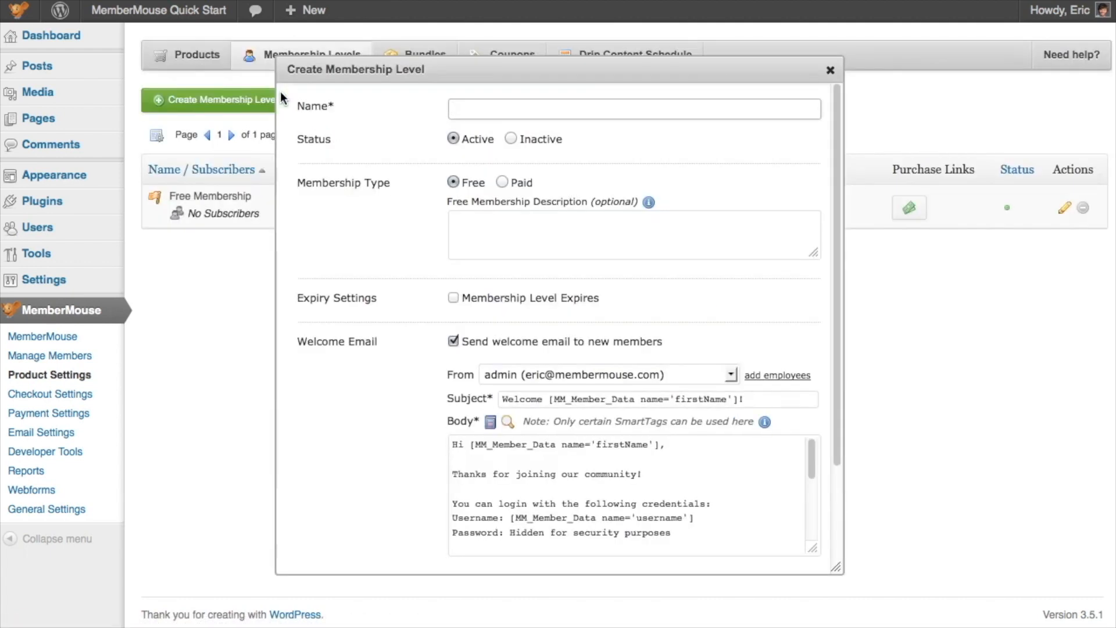
{"action": "type", "text": "Bronze M"}
{"action": "type", "text": "embership"}
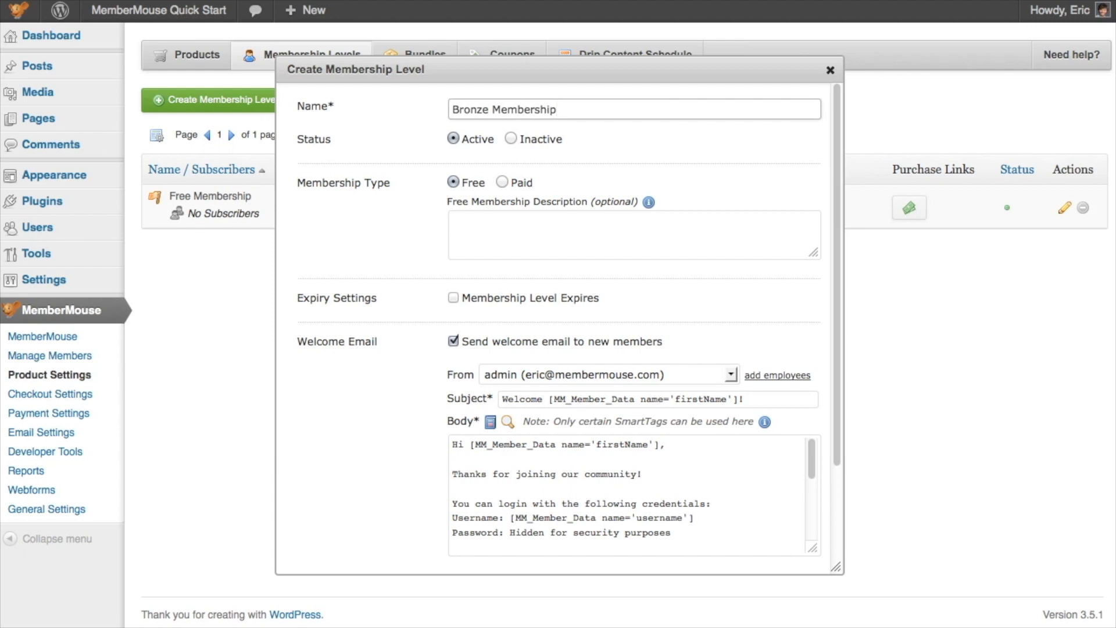
{"action": "left_click", "coordinate": [502, 183]}
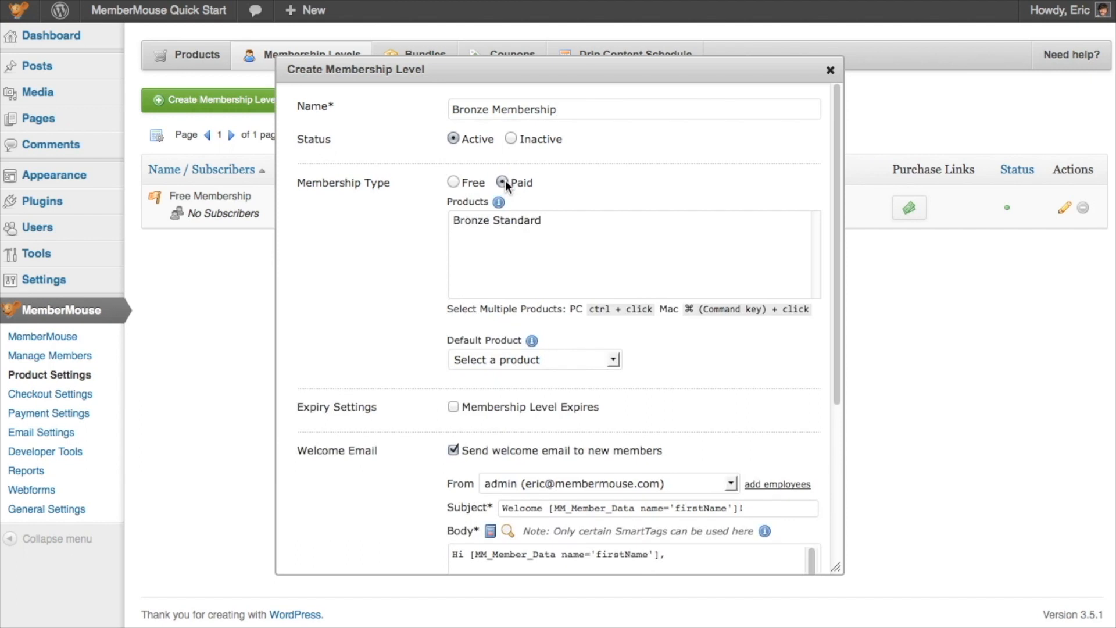
{"action": "left_click", "coordinate": [510, 222]}
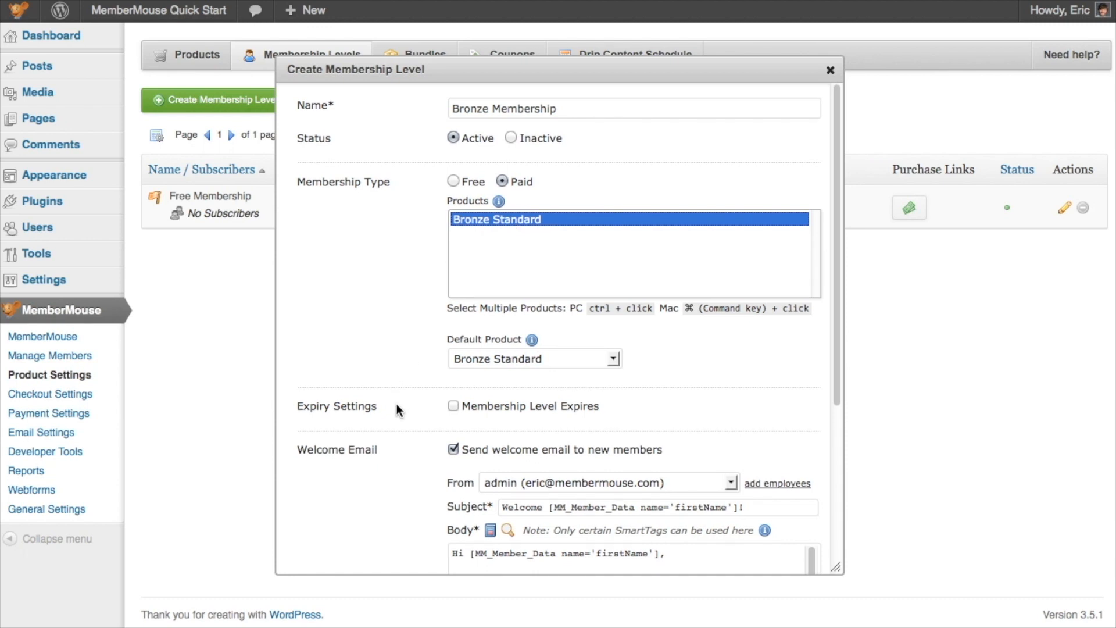
Browse the SmartTag Library for the welcome email body, checking the Members, Employees and Decisions groups and the MM_Member_Decision tag's description.
{"action": "scroll", "coordinate": [397, 407], "scroll_direction": "down", "scroll_amount": 3}
{"action": "scroll", "coordinate": [394, 398], "scroll_direction": "down", "scroll_amount": 1}
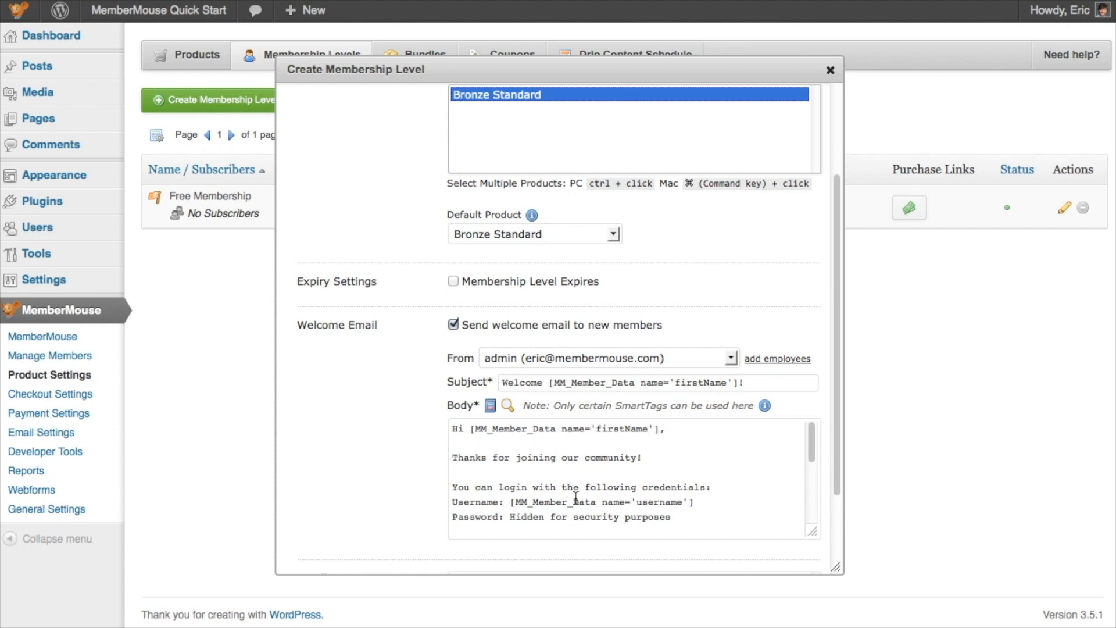
{"action": "left_click", "coordinate": [490, 407]}
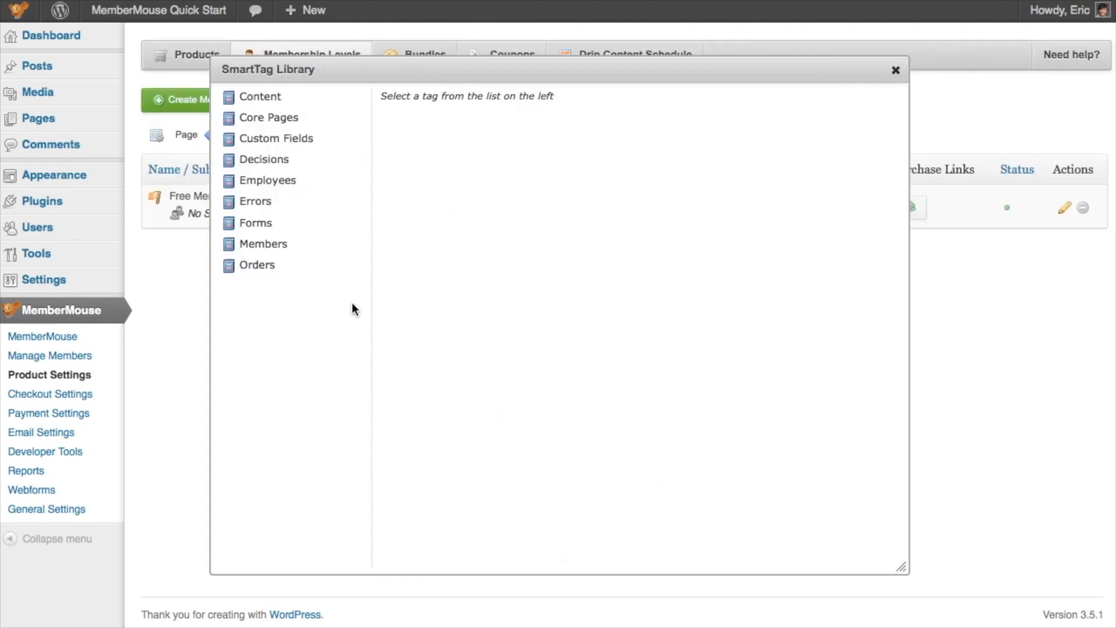
{"action": "left_click", "coordinate": [273, 244]}
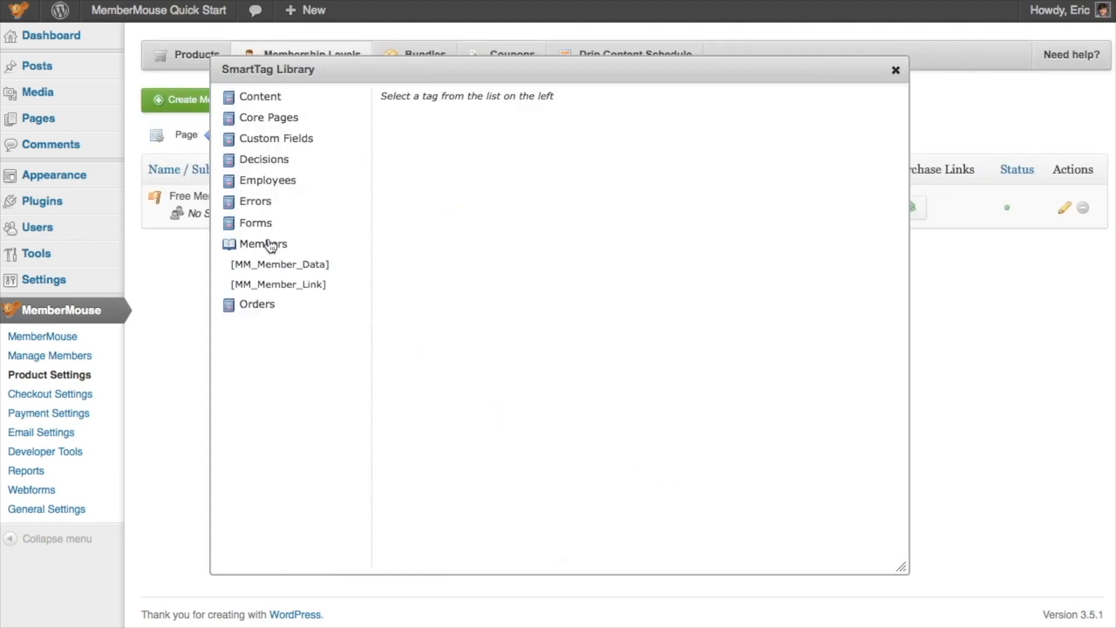
{"action": "left_click", "coordinate": [268, 181]}
{"action": "left_click", "coordinate": [266, 165]}
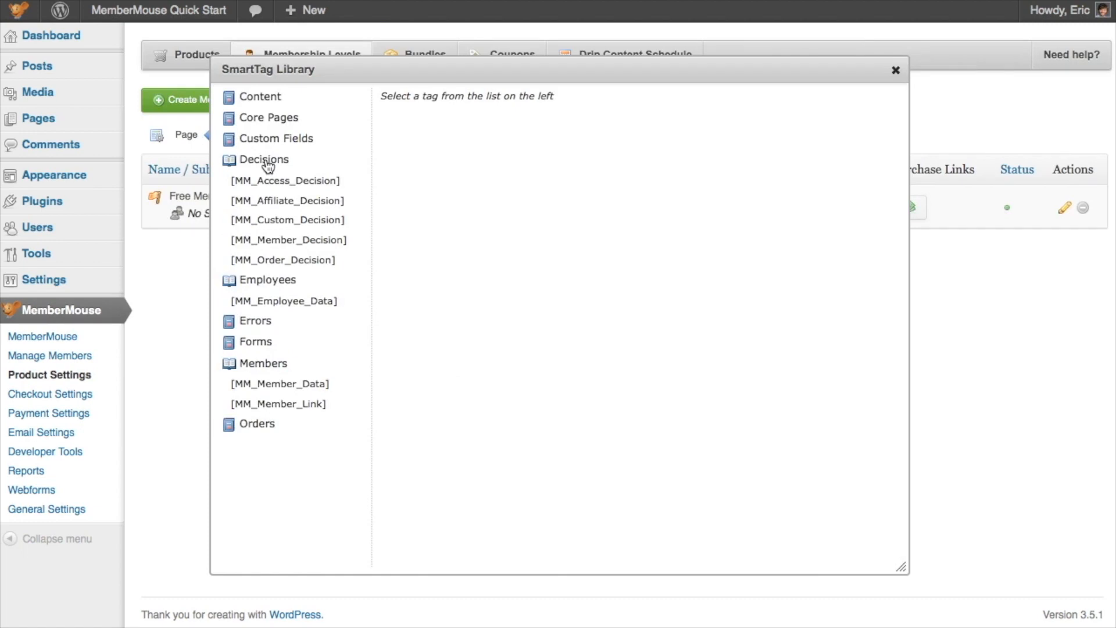
{"action": "left_click", "coordinate": [269, 241]}
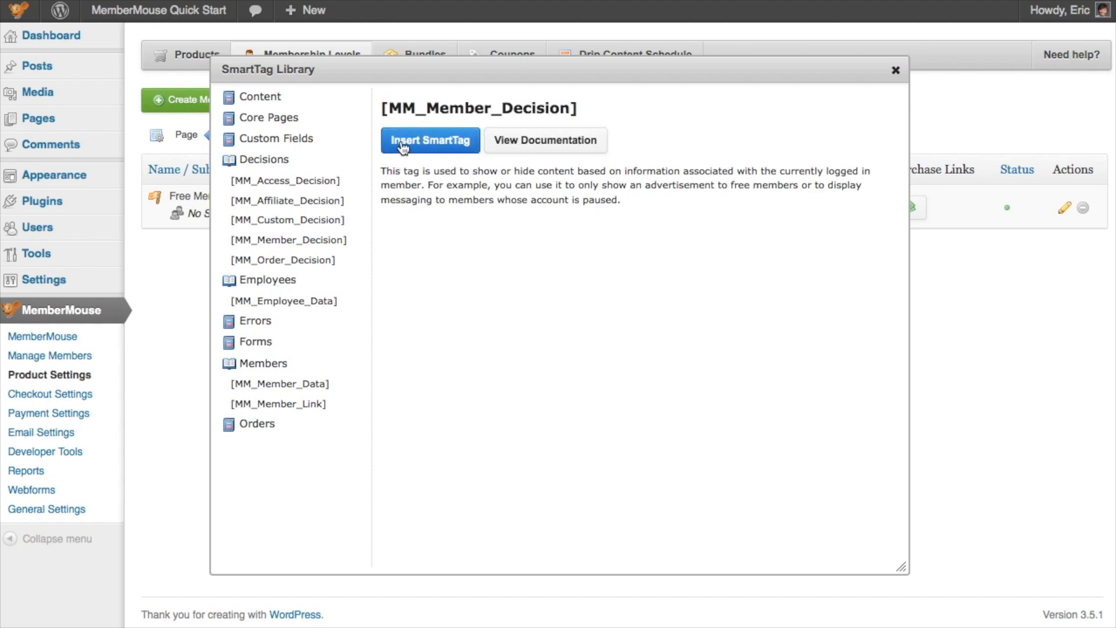
{"action": "left_click", "coordinate": [511, 143]}
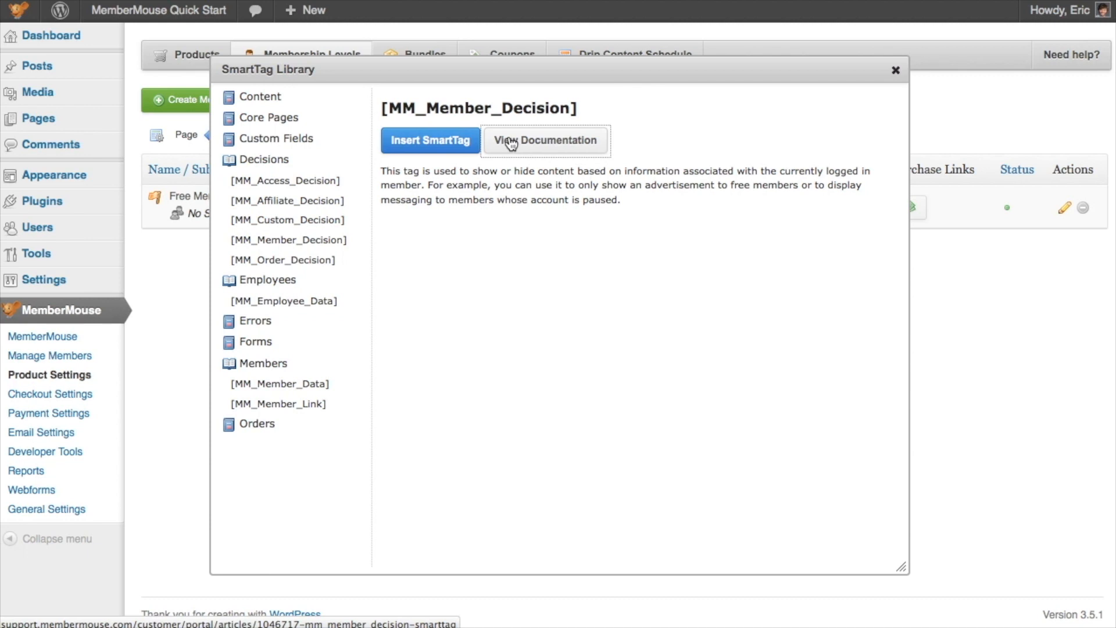
{"action": "left_click", "coordinate": [895, 69]}
Save the Bronze Membership level with its default welcome email and no bundles.
{"action": "scroll", "coordinate": [400, 335], "scroll_direction": "down", "scroll_amount": 3}
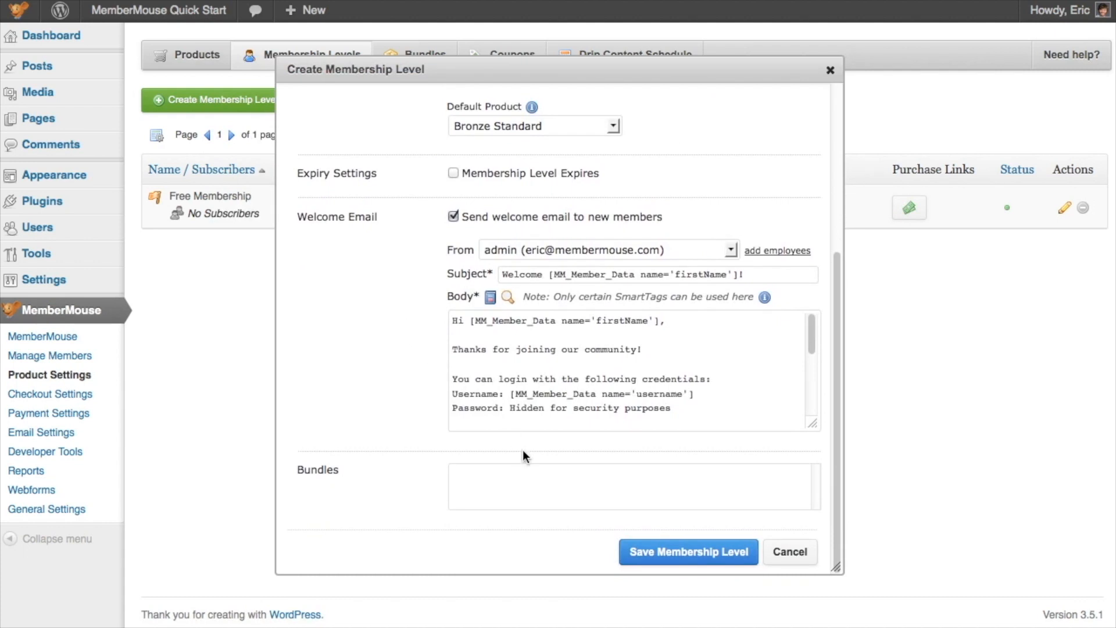
{"action": "left_click", "coordinate": [643, 551]}
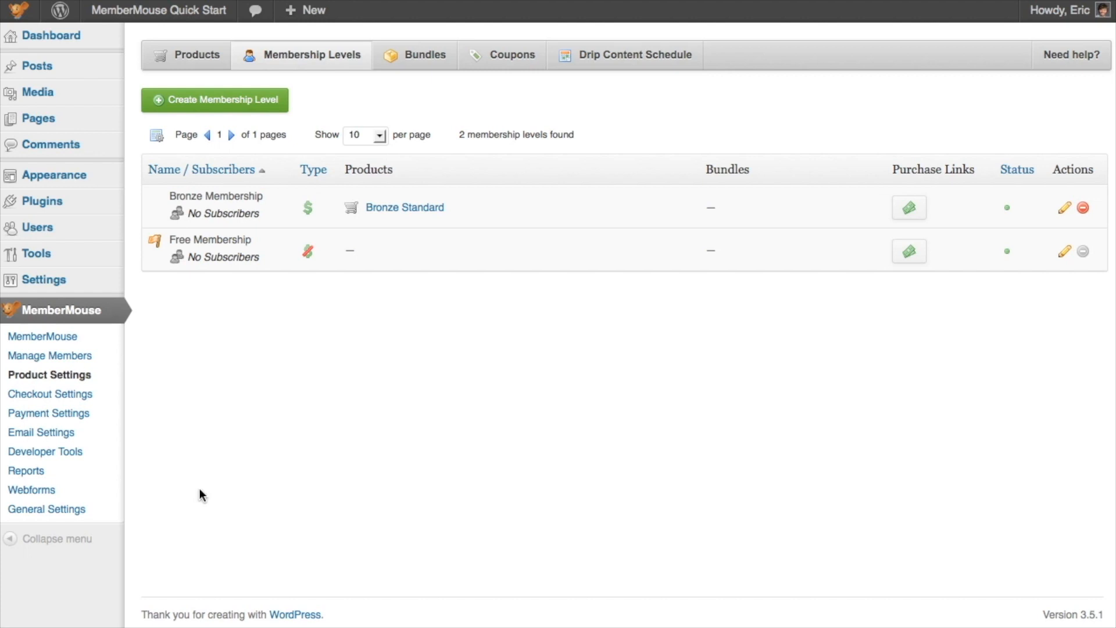
Choose Authorize.net as the onsite payment method in MemberMouse's payment settings, keeping test mode enabled, and save the payment methods.
{"action": "left_click", "coordinate": [99, 414]}
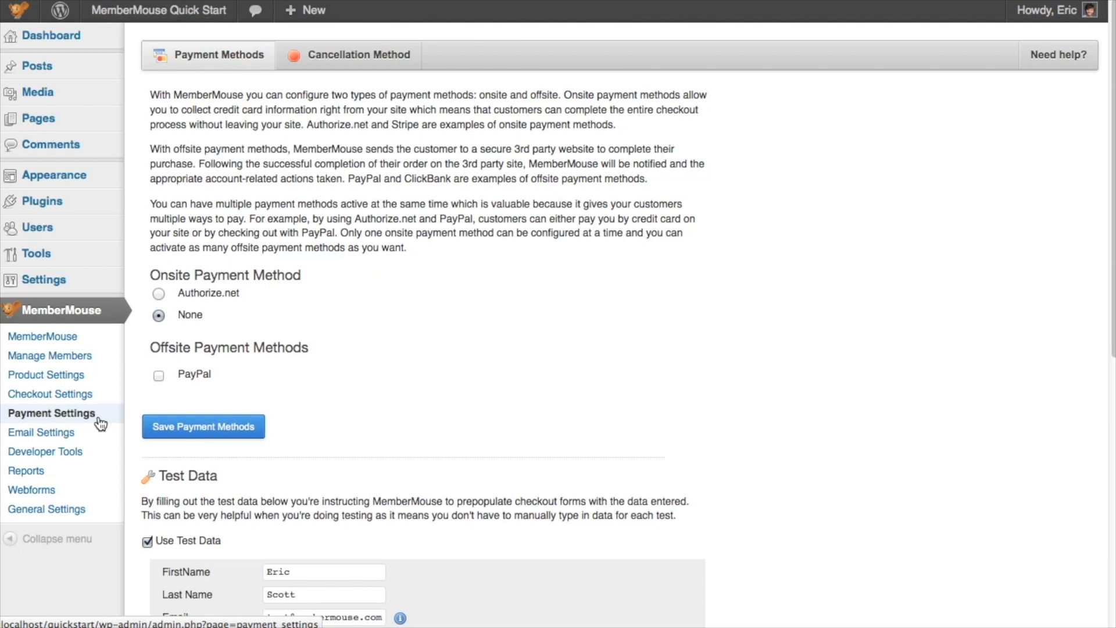
{"action": "left_click", "coordinate": [158, 294]}
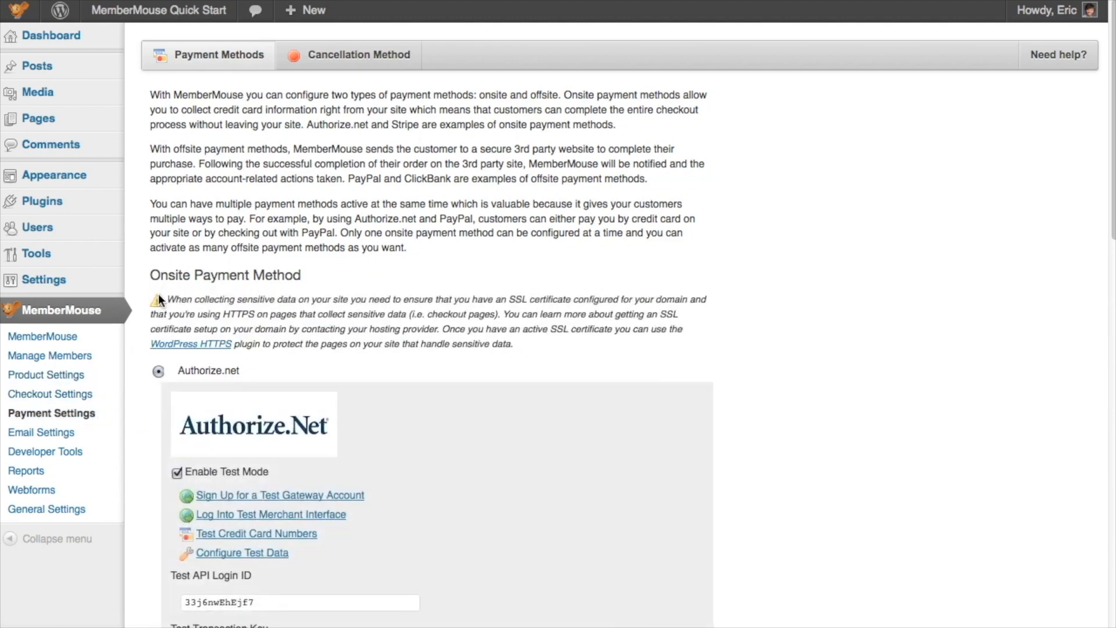
{"action": "scroll", "coordinate": [158, 296], "scroll_direction": "down", "scroll_amount": 3}
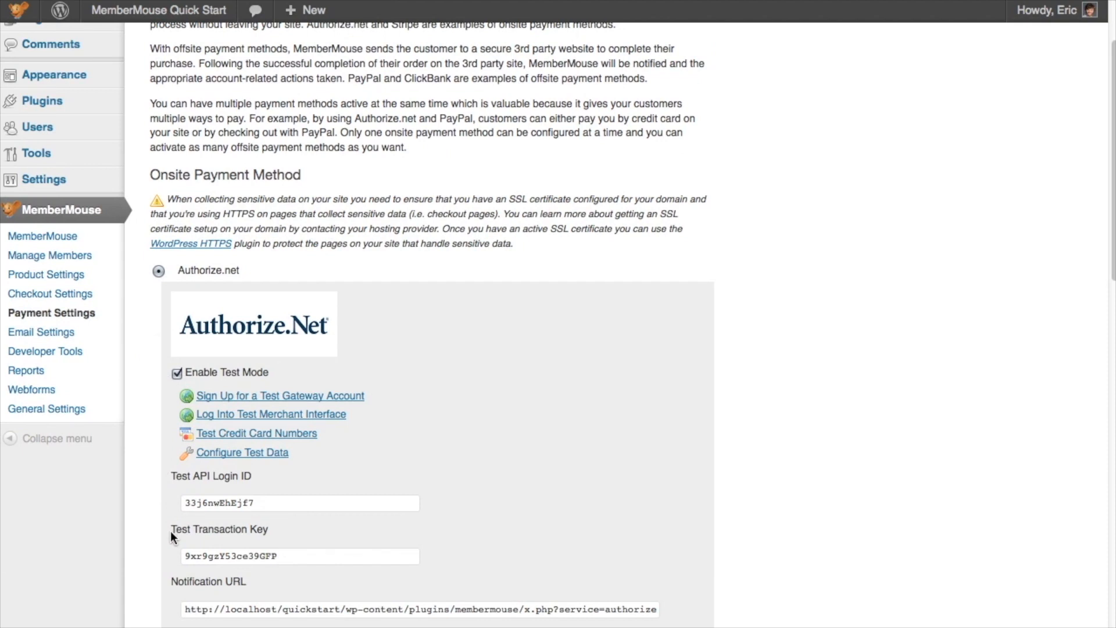
{"action": "scroll", "coordinate": [169, 532], "scroll_direction": "down", "scroll_amount": 8}
{"action": "left_click", "coordinate": [171, 546]}
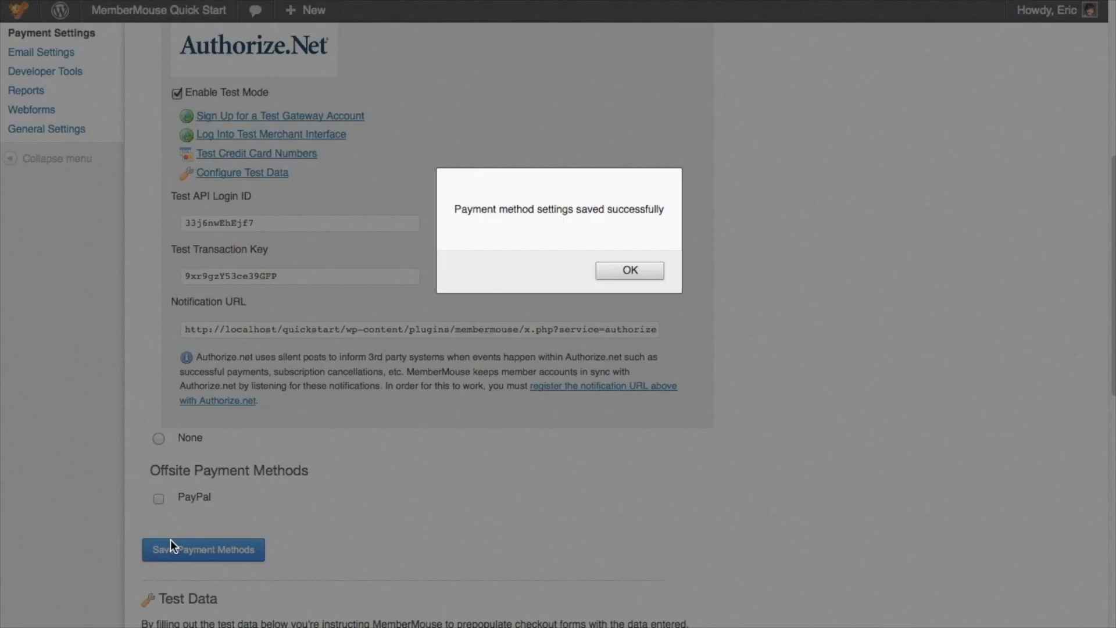
{"action": "key", "text": "Return"}
Consult the payment methods help, reading the Payment Methods Overview and Configuring Authorize.net articles, and return to the payment settings.
{"action": "scroll", "coordinate": [170, 517], "scroll_direction": "up", "scroll_amount": 10}
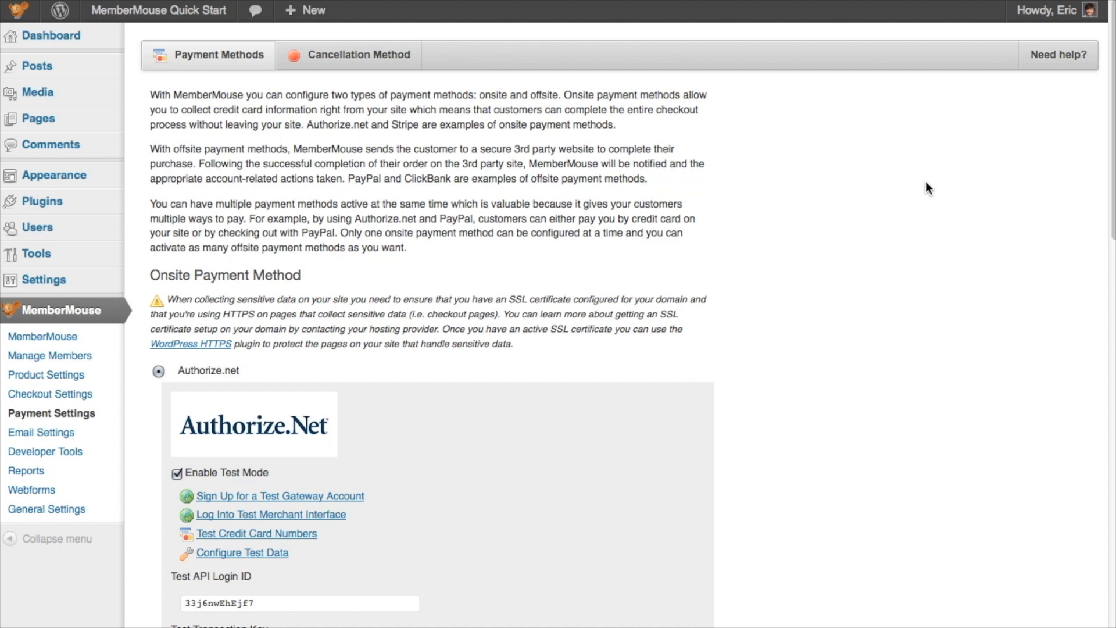
{"action": "left_click", "coordinate": [1042, 69]}
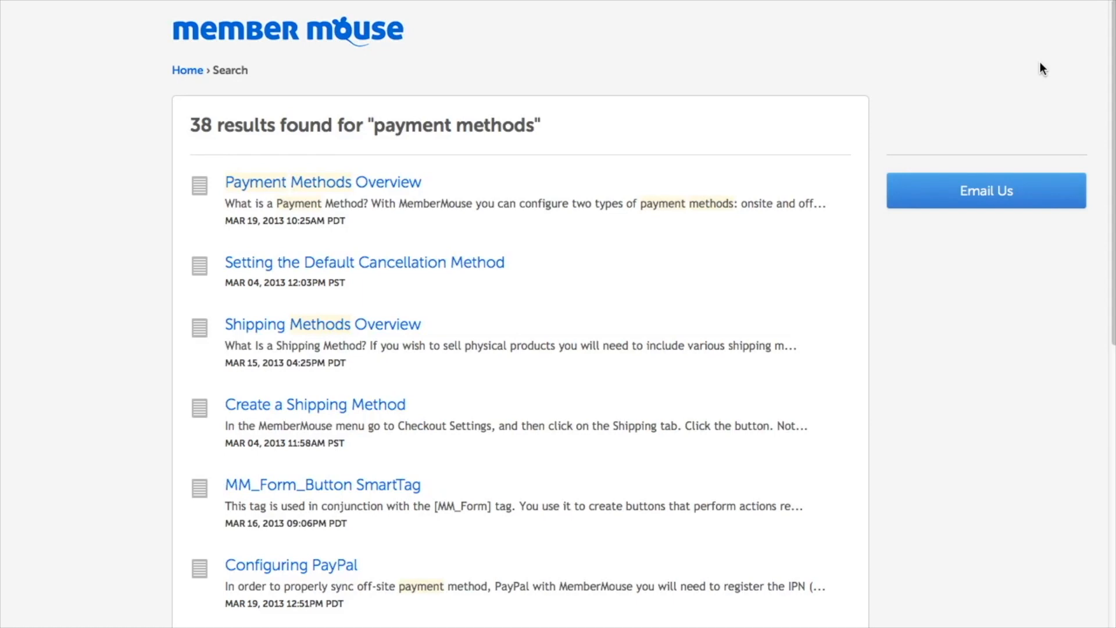
{"action": "left_click", "coordinate": [401, 183]}
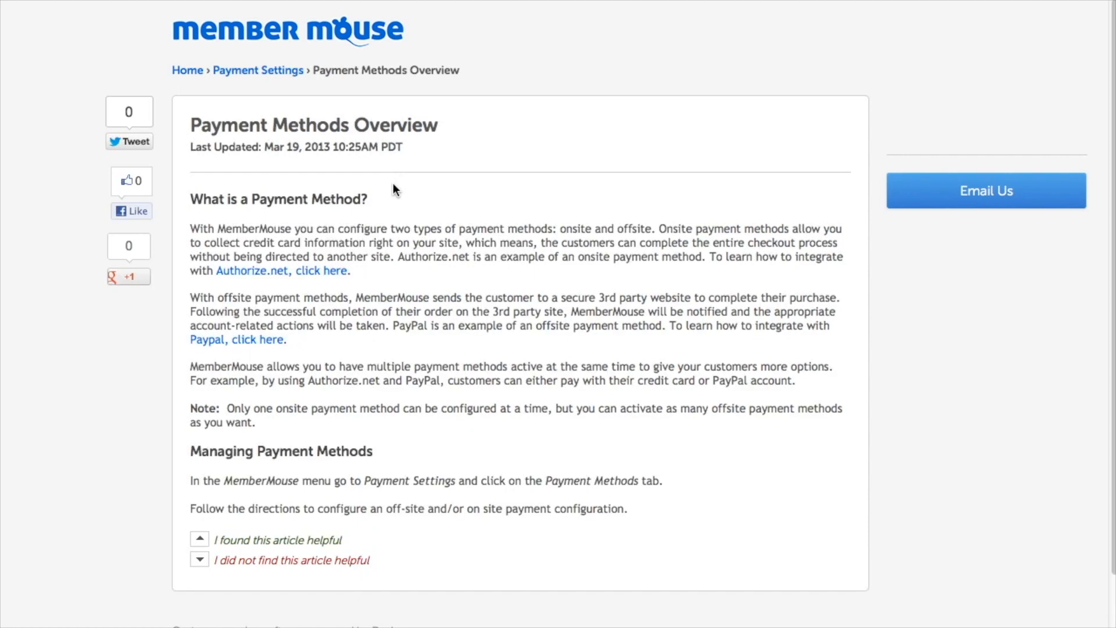
{"action": "left_click", "coordinate": [279, 276]}
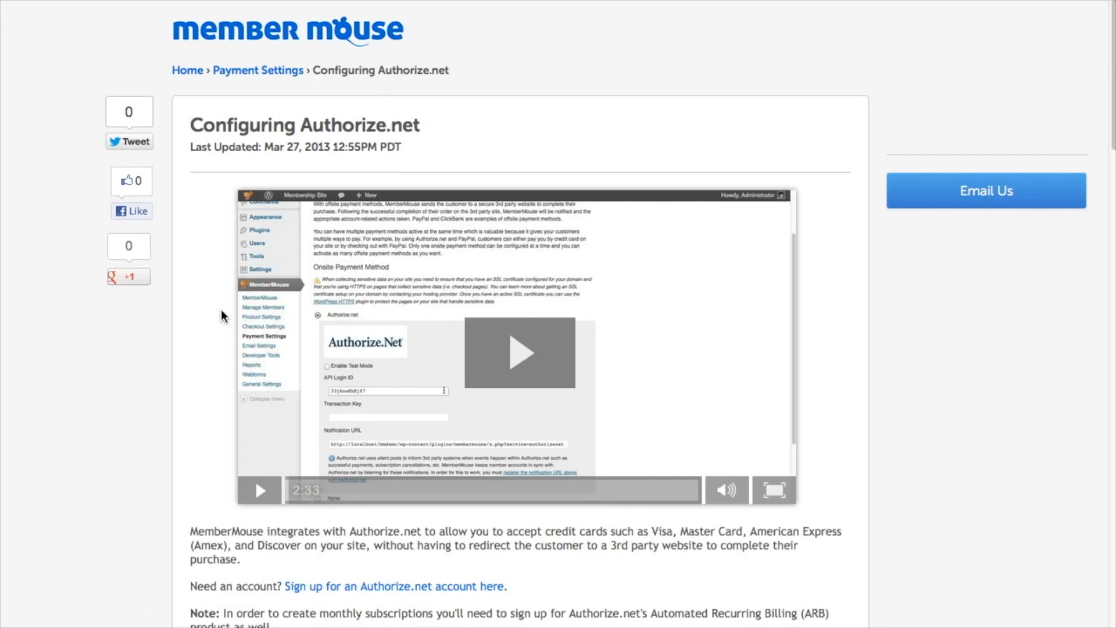
{"action": "scroll", "coordinate": [223, 315], "scroll_direction": "down", "scroll_amount": 2}
{"action": "scroll", "coordinate": [223, 316], "scroll_direction": "down", "scroll_amount": 7}
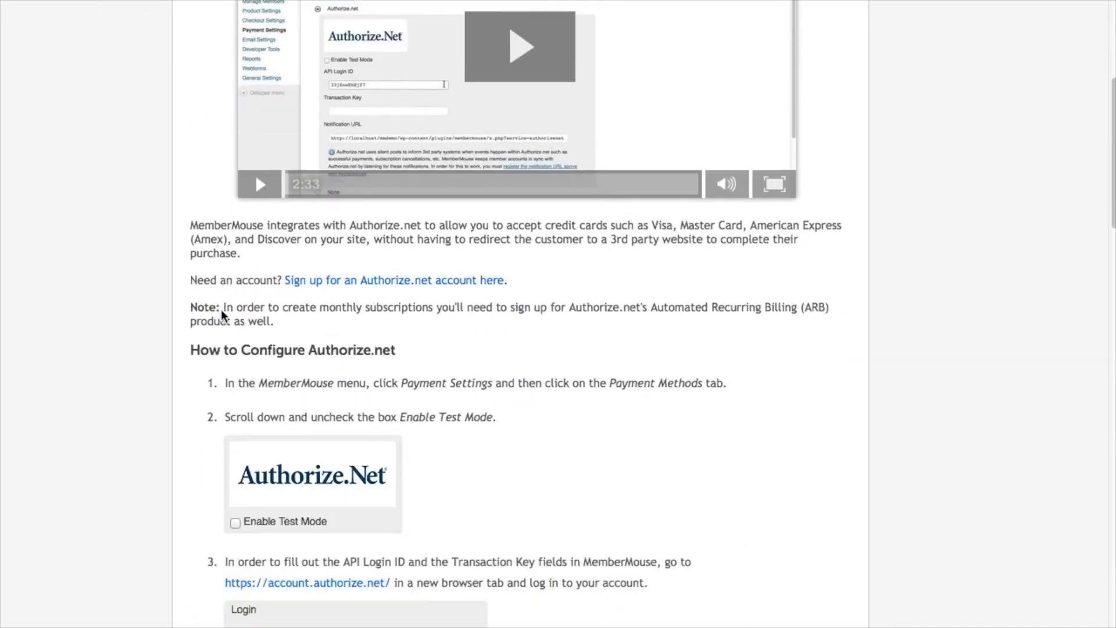
{"action": "key", "text": "ctrl+shift+Tab"}
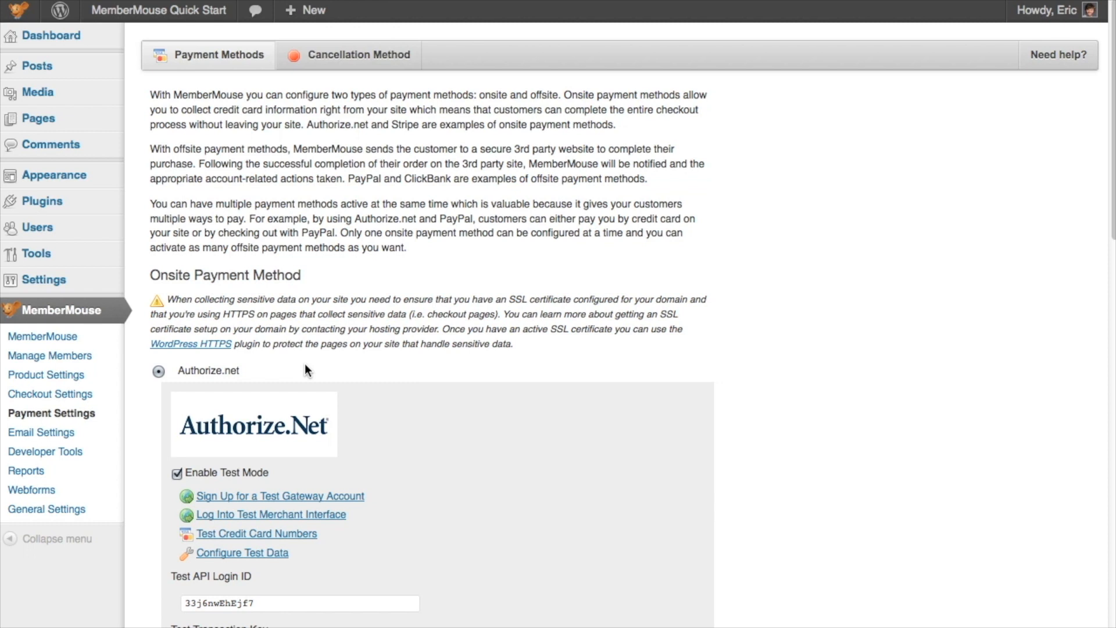
Add a new WordPress page titled "Sales Page".
{"action": "mouse_move", "coordinate": [45, 118]}
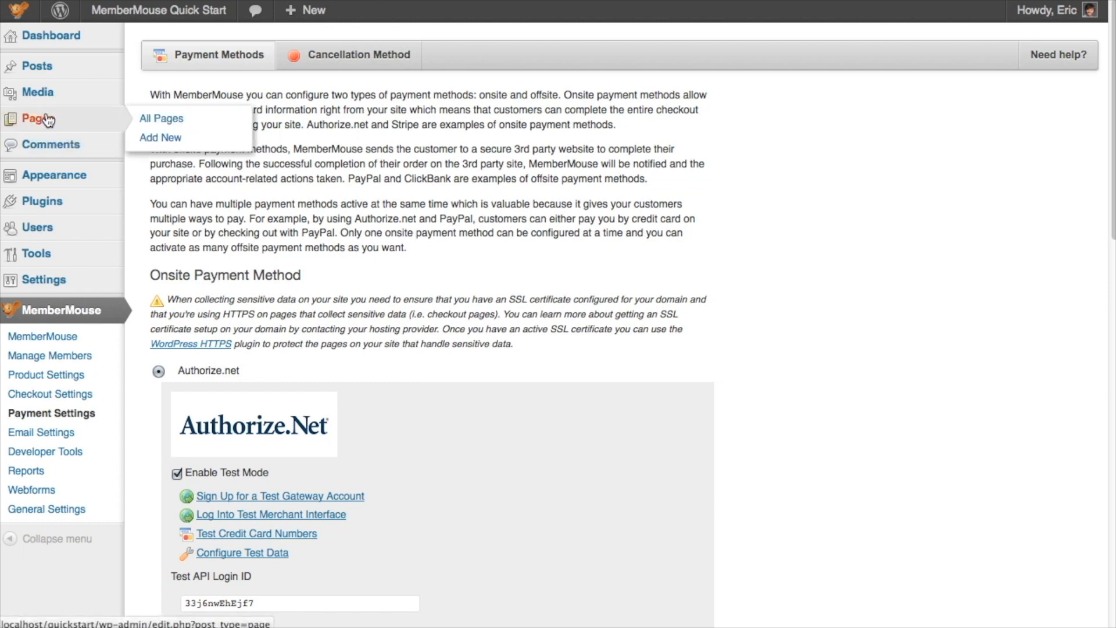
{"action": "left_click", "coordinate": [47, 120]}
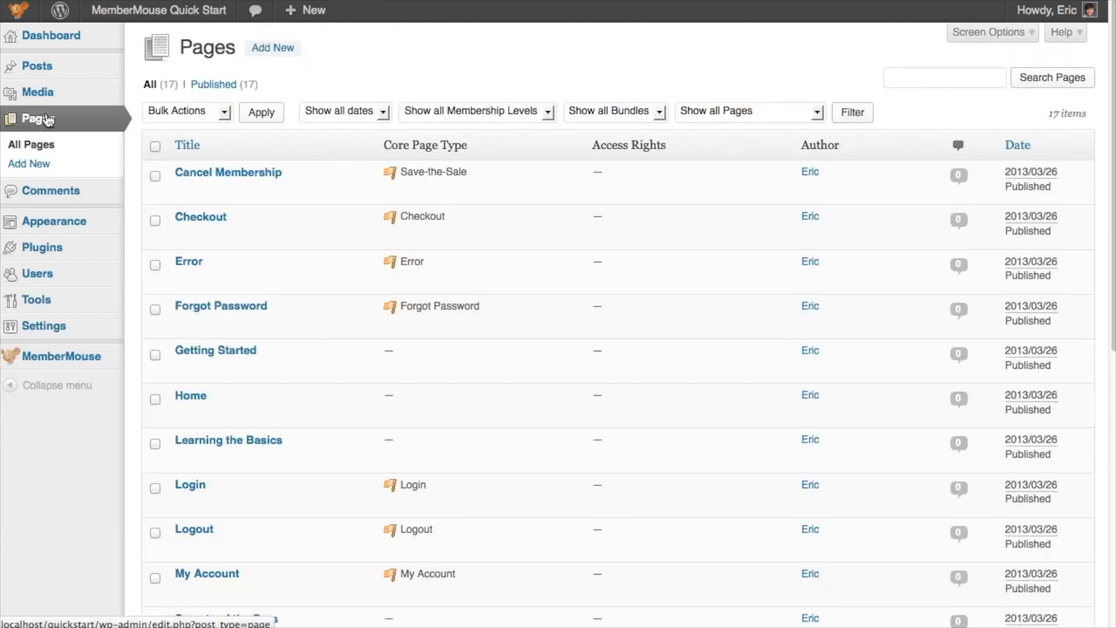
{"action": "left_click", "coordinate": [271, 50]}
{"action": "type", "text": "Sales Page"}
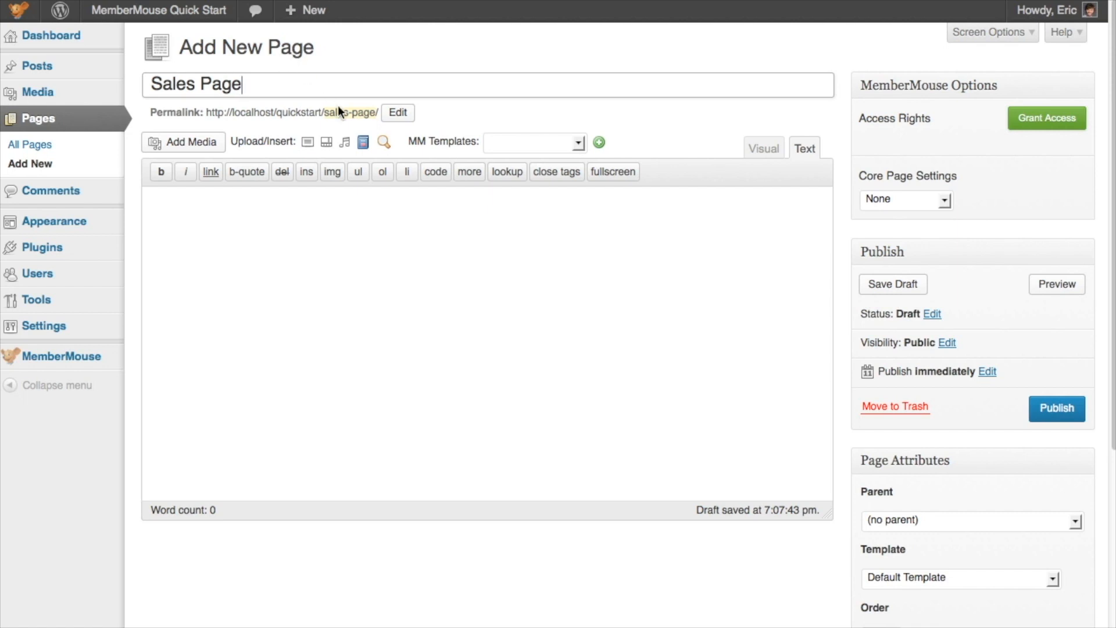
Insert the MM_Purchase_Link SmartTag from the Orders group into the body of the Sales Page.
{"action": "left_click", "coordinate": [363, 141]}
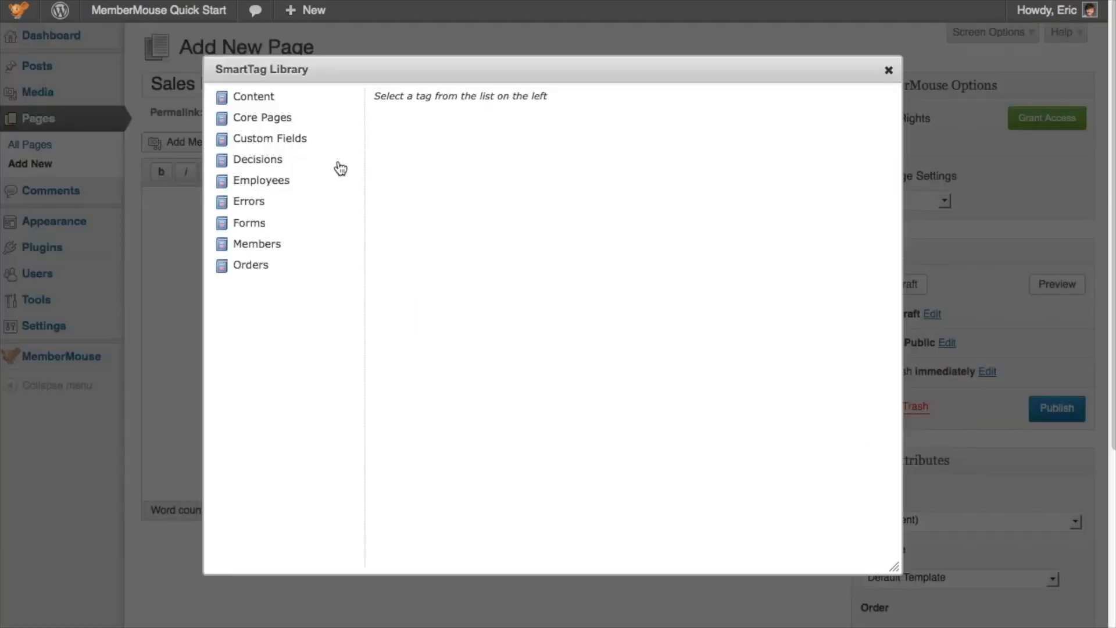
{"action": "left_click", "coordinate": [271, 268]}
{"action": "left_click", "coordinate": [273, 308]}
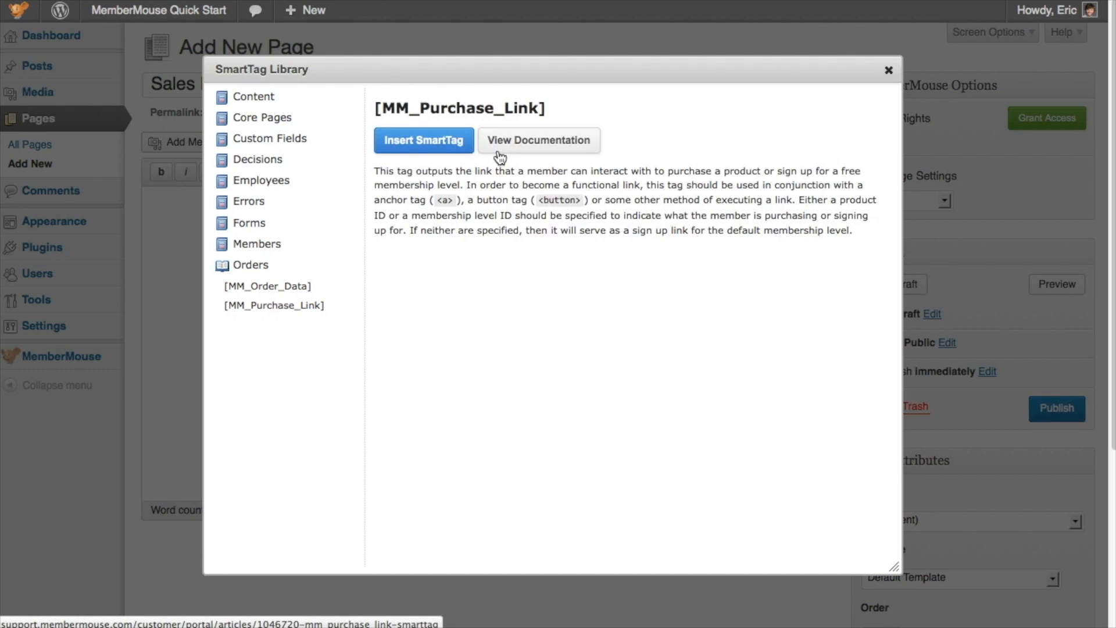
{"action": "left_click", "coordinate": [459, 153]}
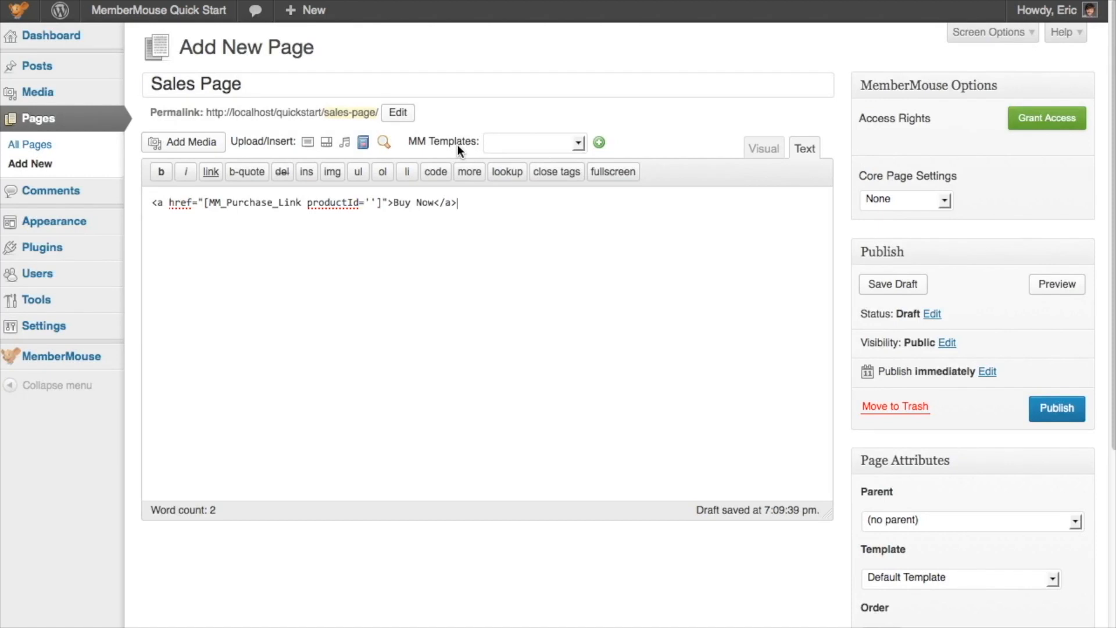
Look up the Bronze Standard product to insert its ID 2 as the purchase link's productId, and publish the Sales Page.
{"action": "left_click", "coordinate": [385, 144]}
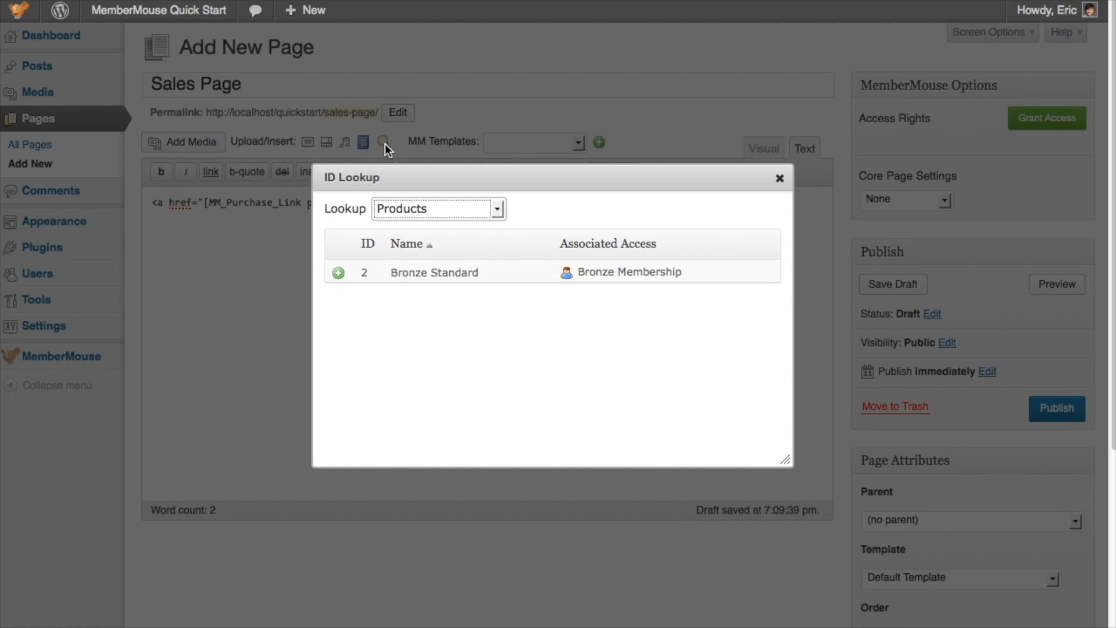
{"action": "left_click", "coordinate": [338, 273]}
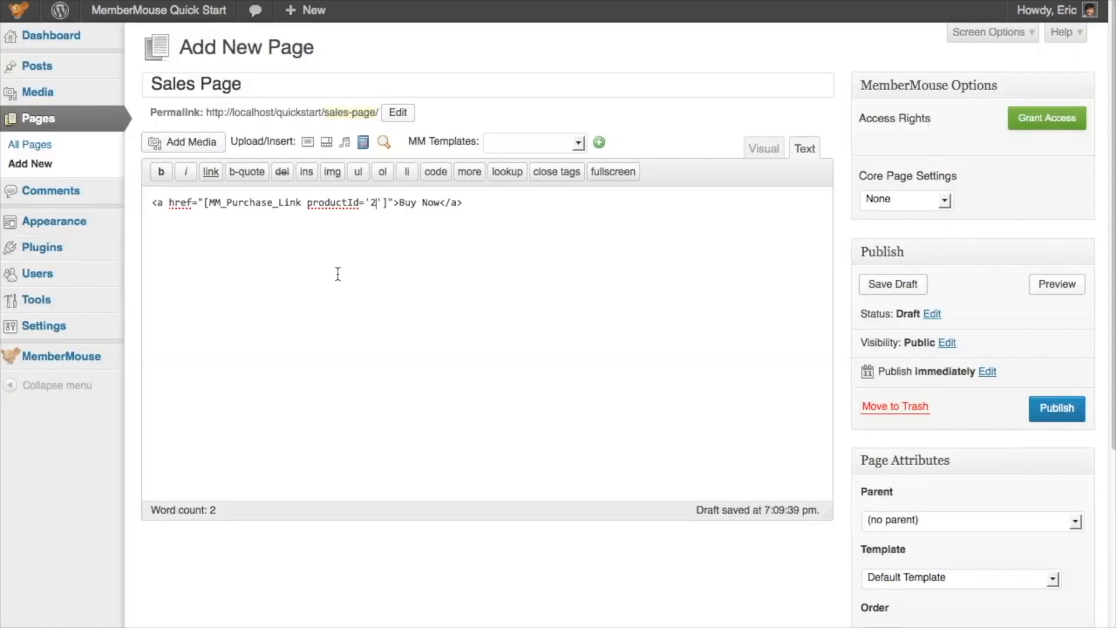
{"action": "left_click", "coordinate": [1042, 405]}
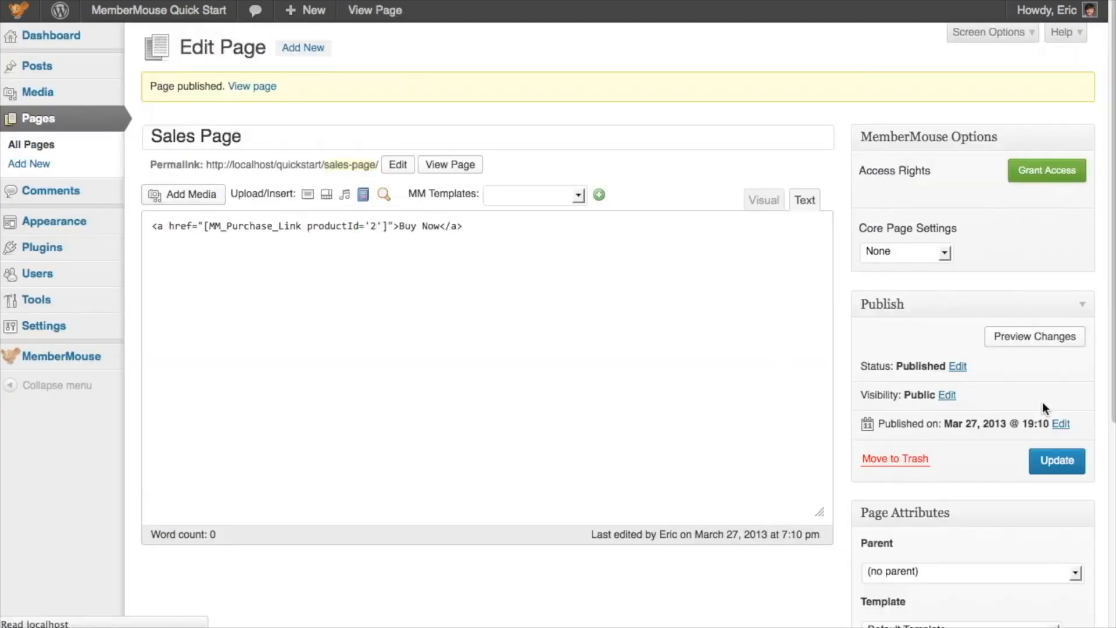
View the published Sales Page, follow its Buy Now link, and examine the product description on the checkout page.
{"action": "left_click", "coordinate": [465, 170]}
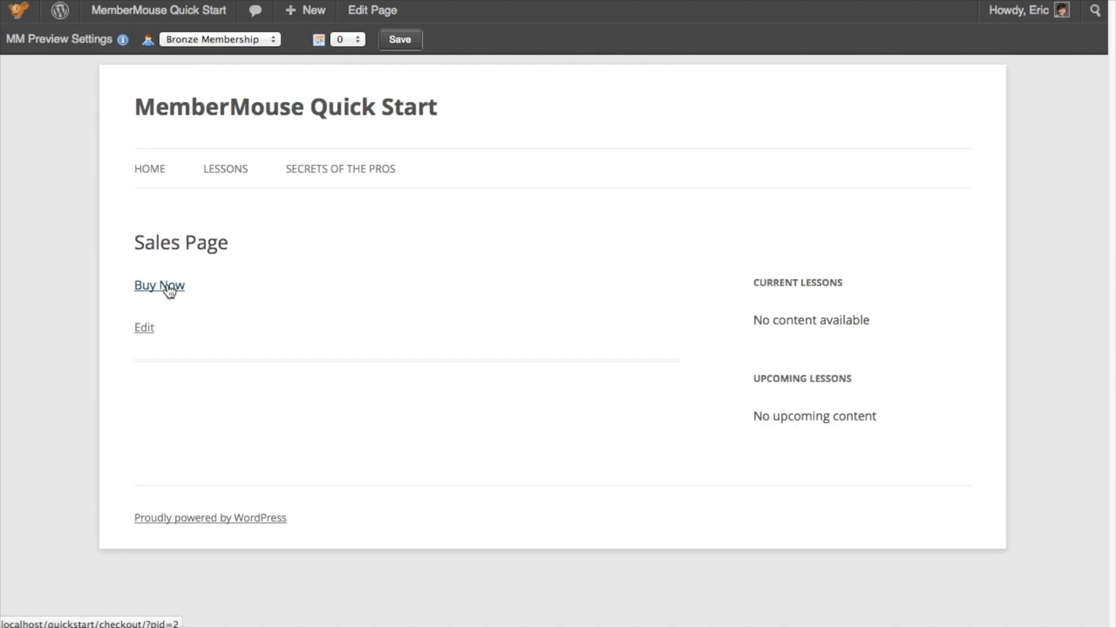
{"action": "left_click", "coordinate": [169, 292]}
{"action": "left_click", "coordinate": [169, 287]}
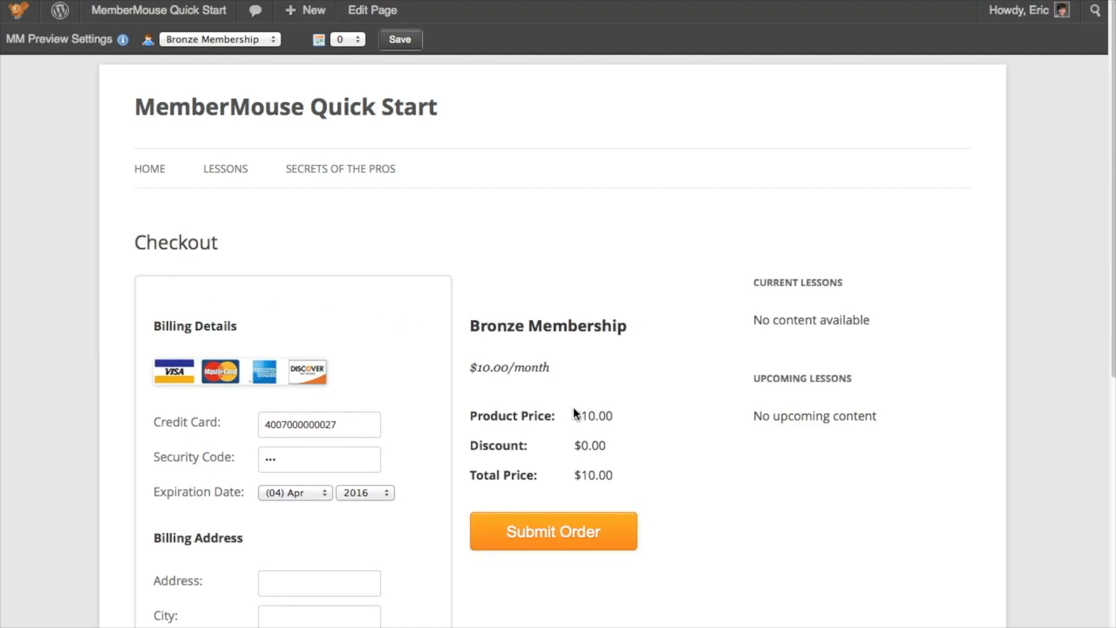
{"action": "left_click_drag", "start_coordinate": [559, 367], "coordinate": [469, 366]}
{"action": "left_click", "coordinate": [469, 365]}
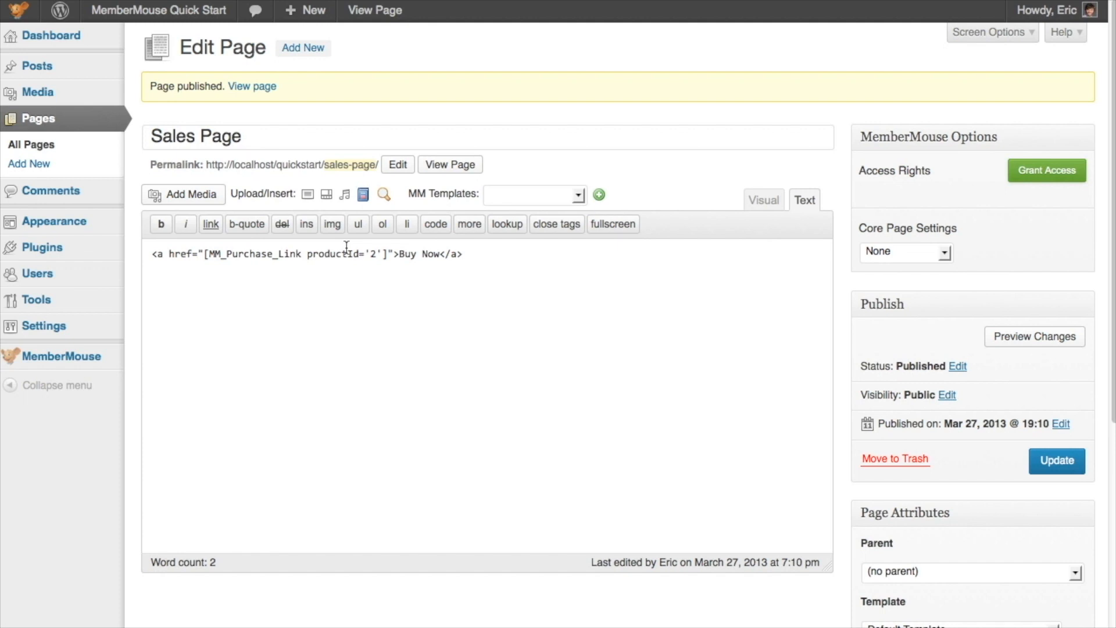
Open MemberMouse's product settings in a new browser tab and inspect the purchase link SmartTag for the Bronze Standard product.
{"action": "mouse_move", "coordinate": [58, 356]}
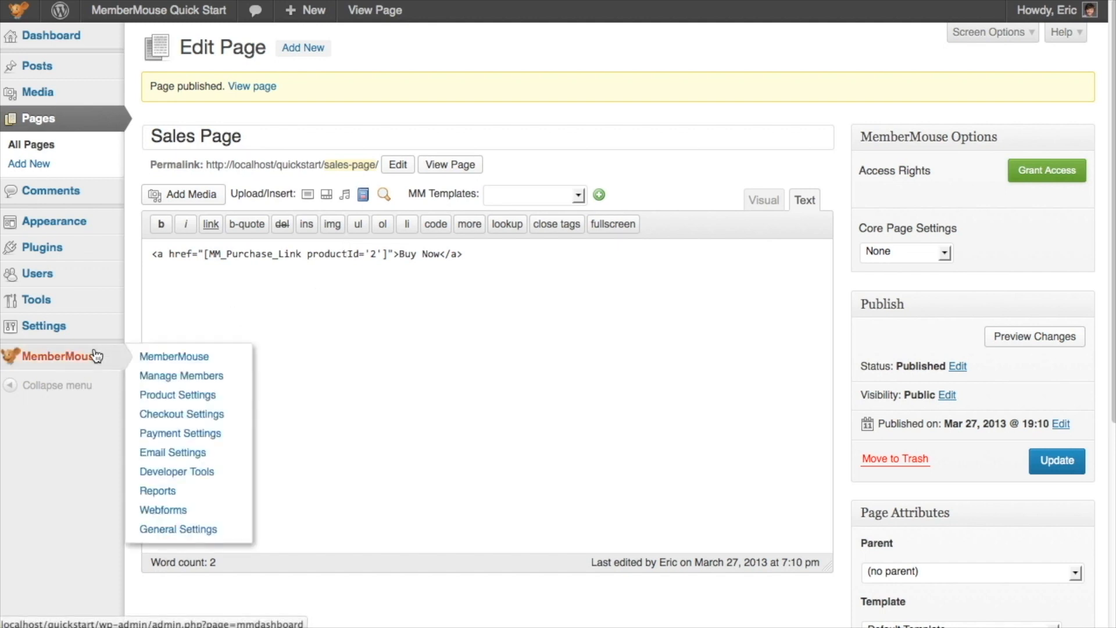
{"action": "right_click", "coordinate": [155, 395]}
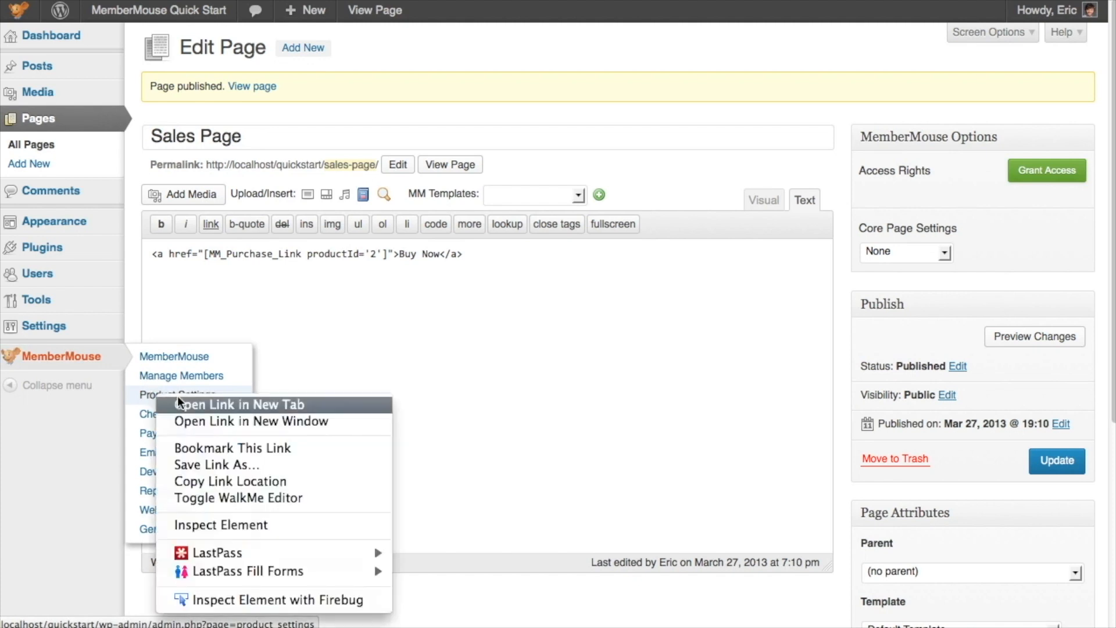
{"action": "left_click", "coordinate": [183, 400]}
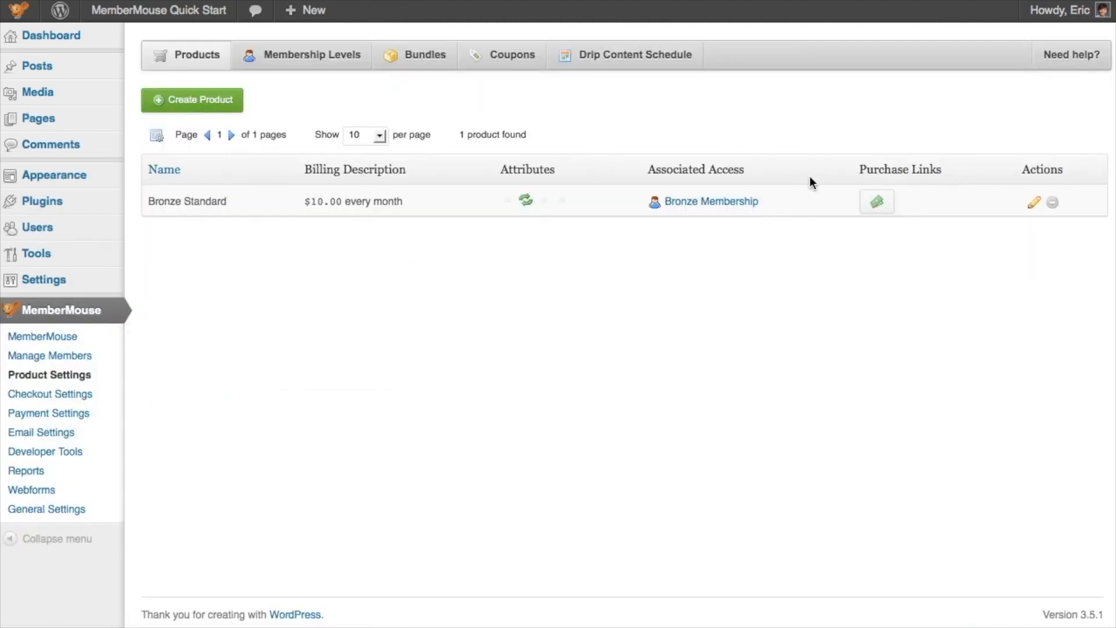
{"action": "left_click", "coordinate": [876, 202]}
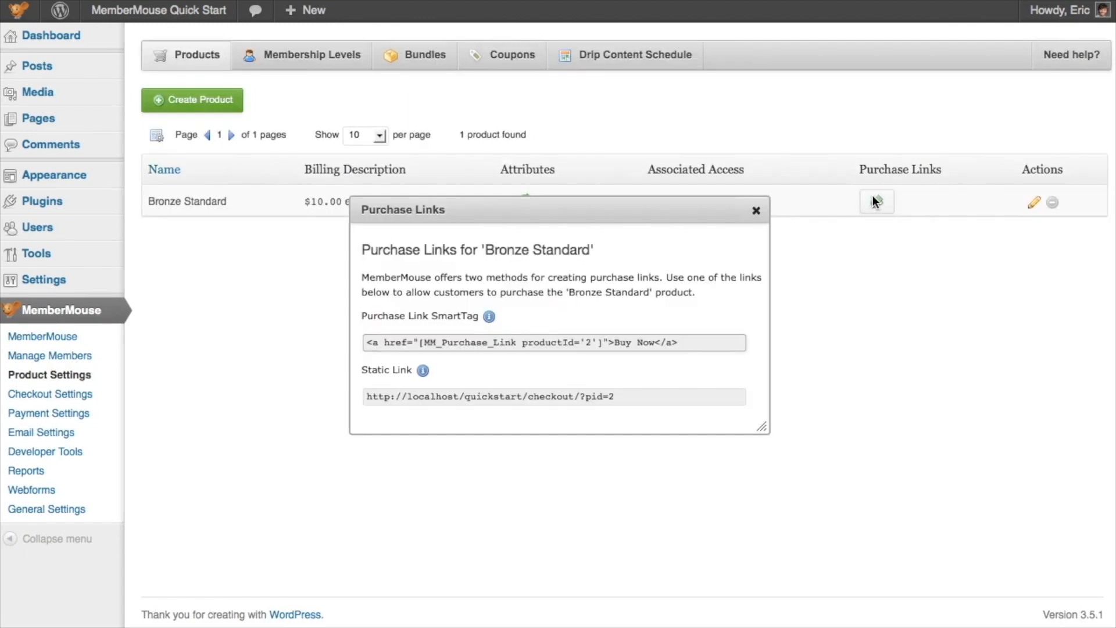
{"action": "left_click", "coordinate": [543, 340]}
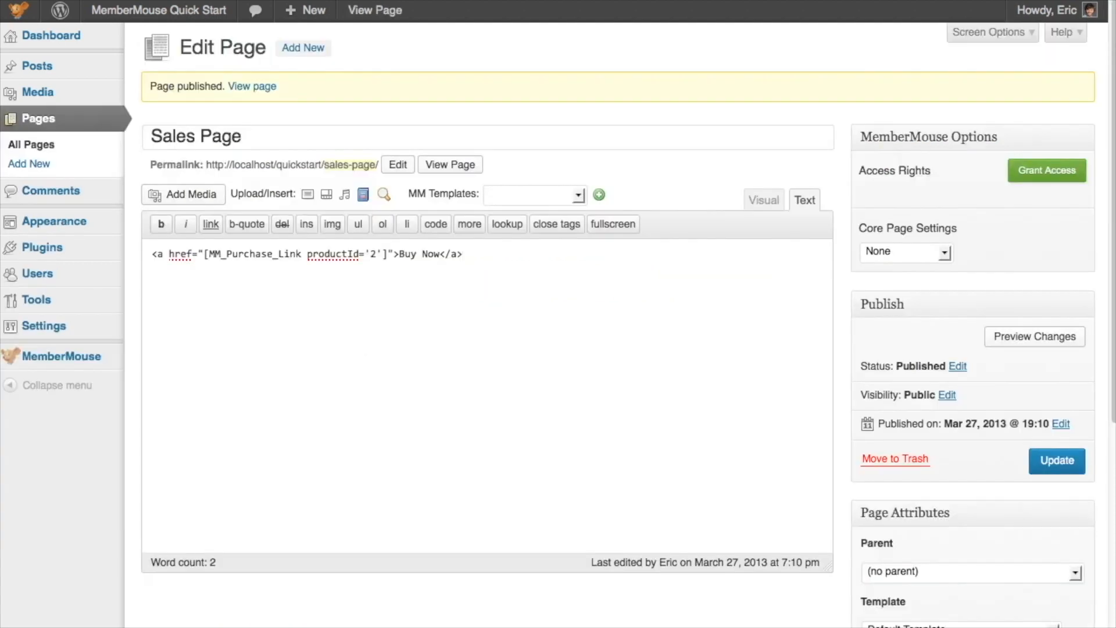
Add the class "mm-button green large" to the Buy Now purchase link, update the Sales Page and view it.
{"action": "type", "text": "<a href=\"[MM_Purchase_Link productId='2']\">Buy Now</a>"}
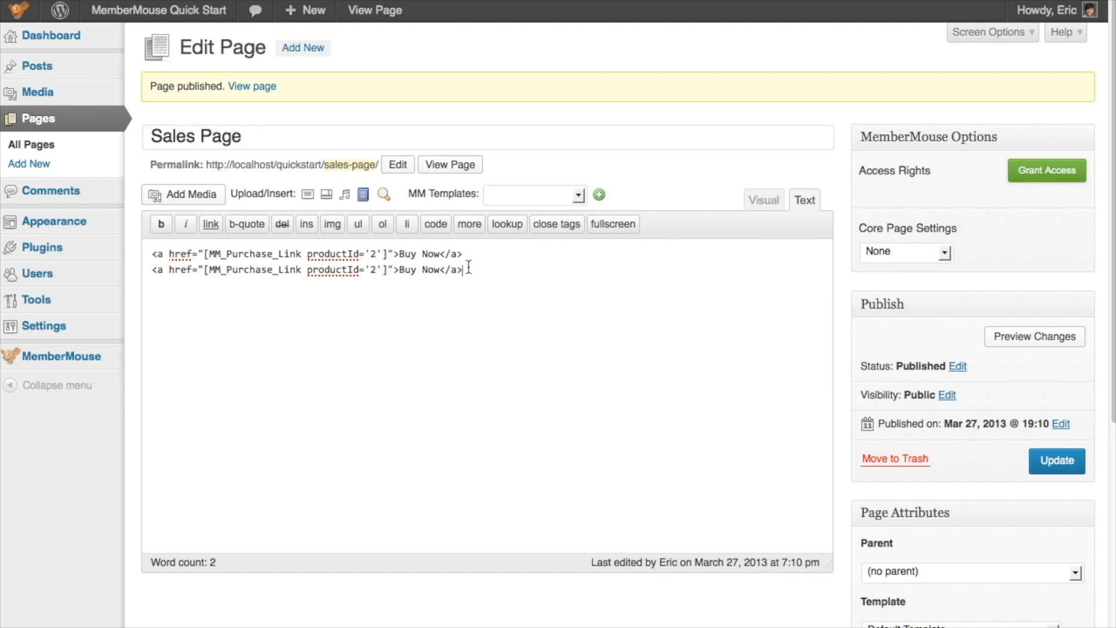
{"action": "key", "text": "ctrl+z"}
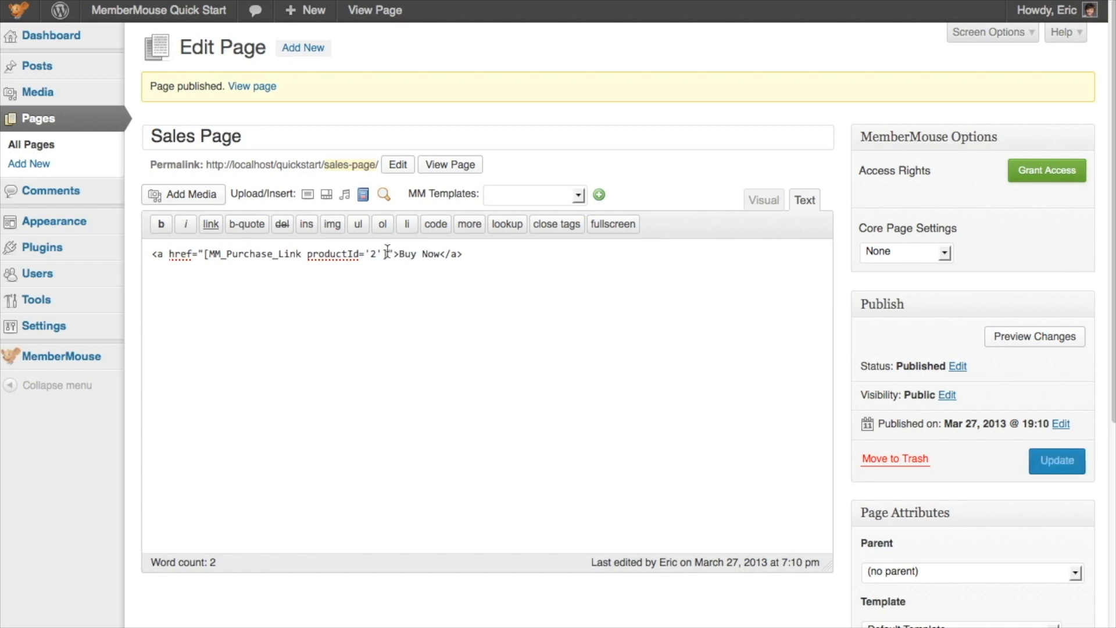
{"action": "type", "text": "class="}
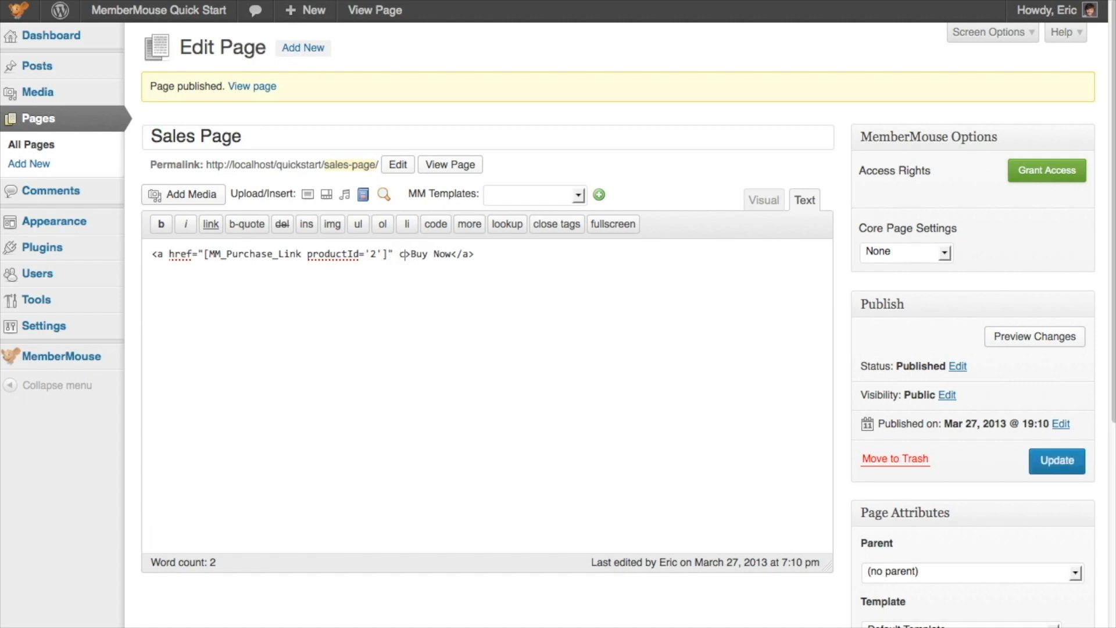
{"action": "type", "text": "\"mm-butto"}
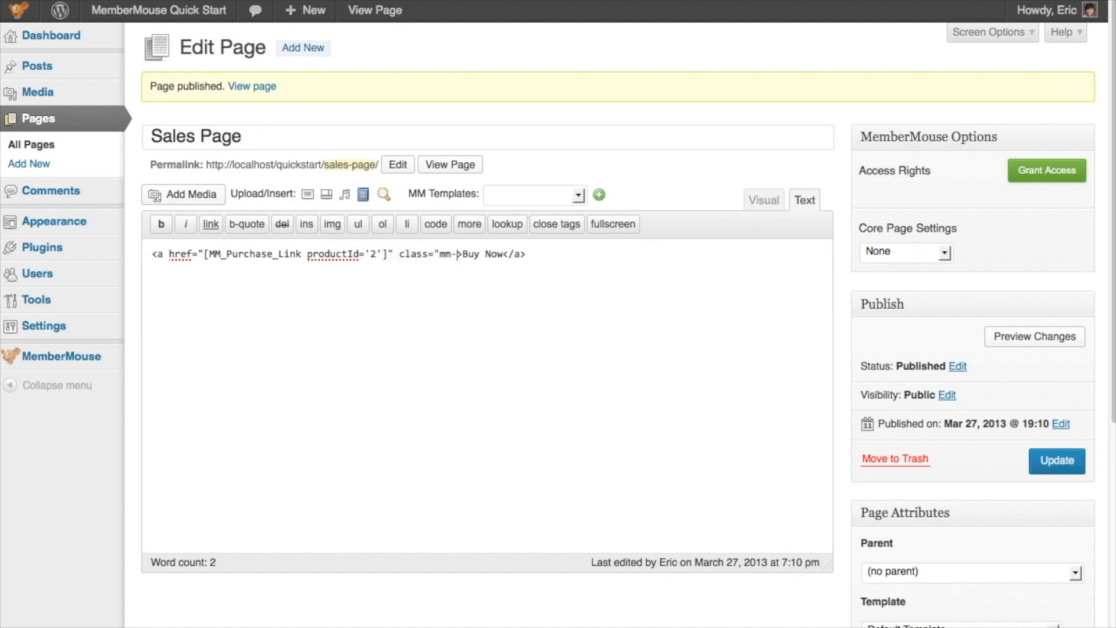
{"action": "type", "text": "n green "}
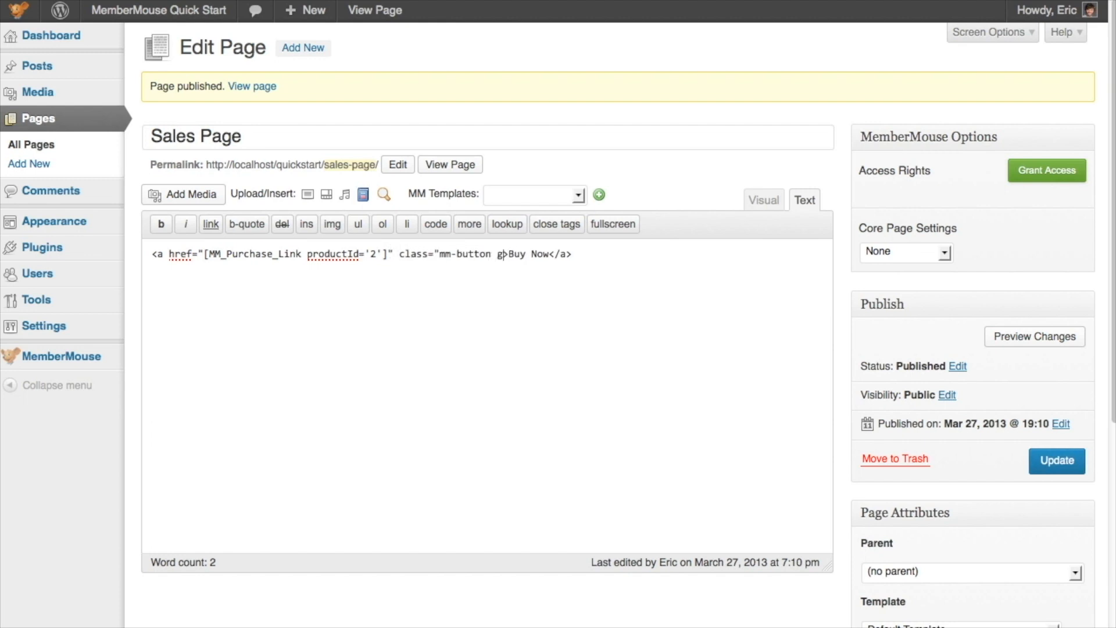
{"action": "type", "text": "large\""}
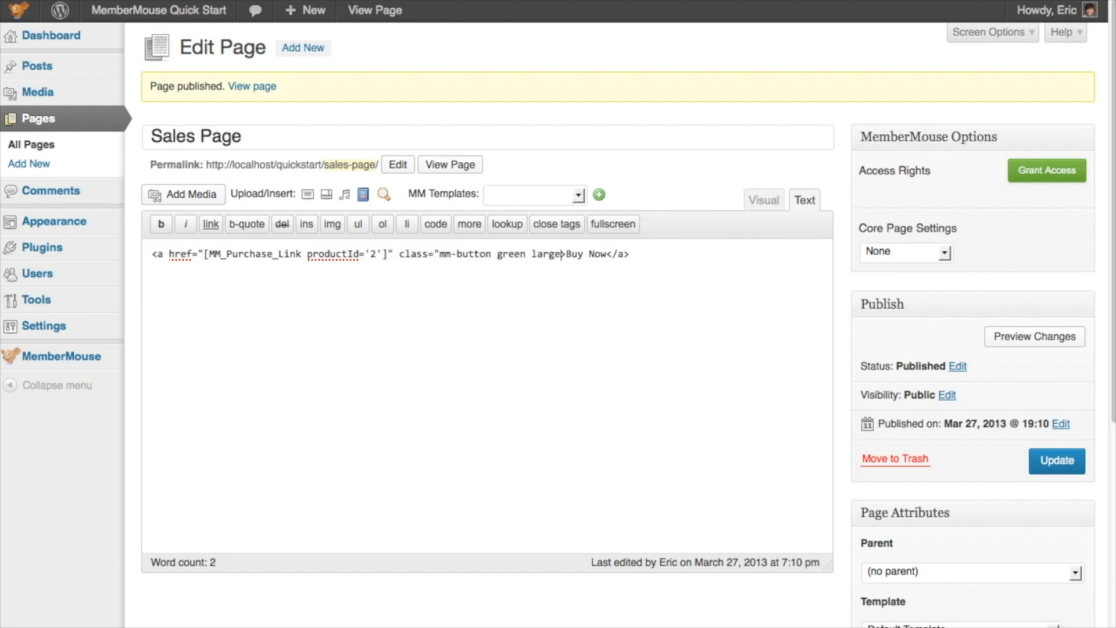
{"action": "left_click", "coordinate": [1044, 459]}
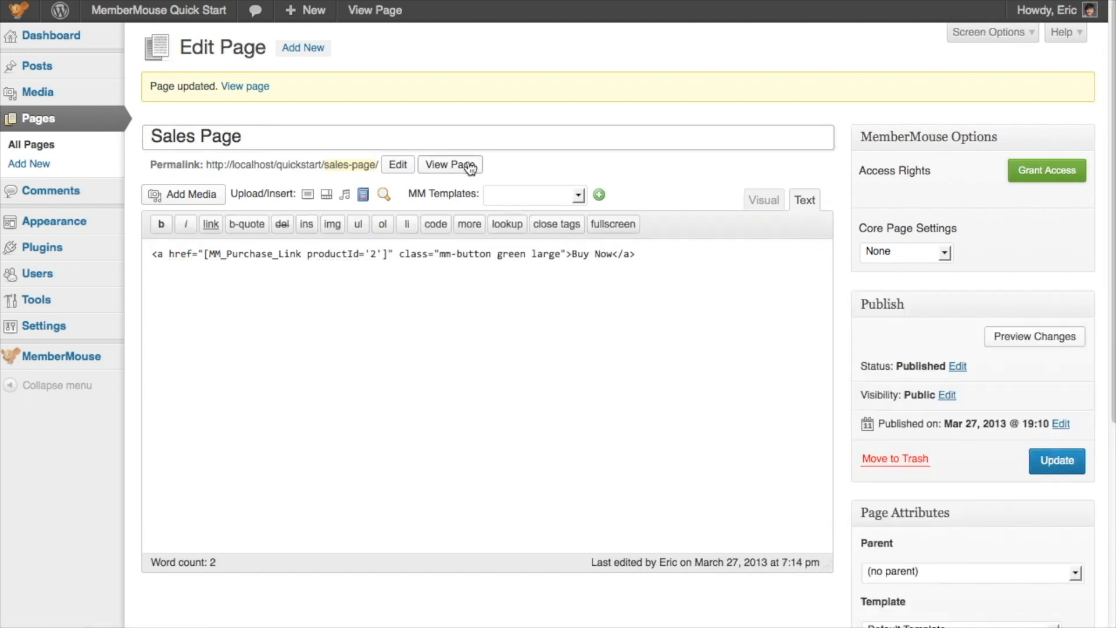
{"action": "left_click", "coordinate": [468, 166]}
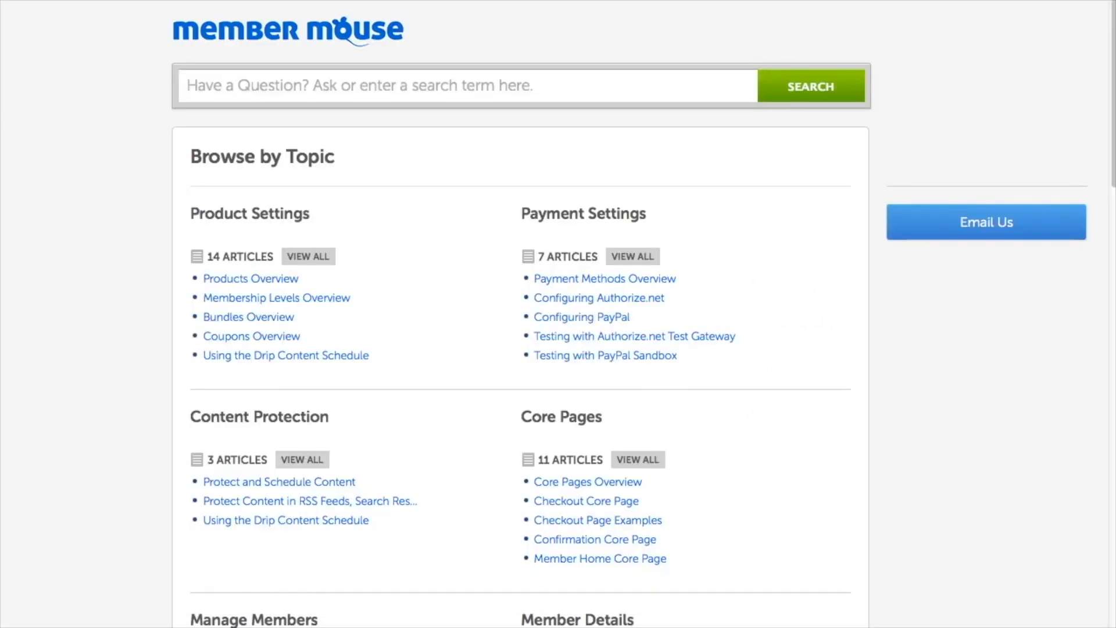
Search the MemberMouse support site for "button styles" and examine the sizes, colors and variations in the Using MemberMouse Button Styles article.
{"action": "left_click", "coordinate": [368, 84]}
{"action": "type", "text": "button styles"}
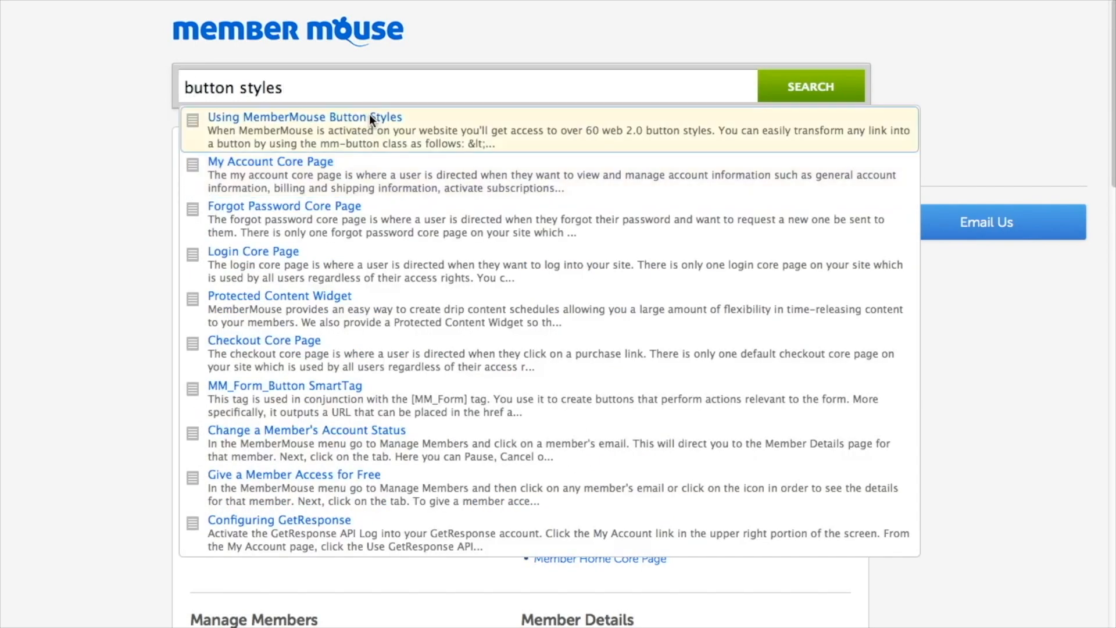
{"action": "left_click", "coordinate": [369, 115]}
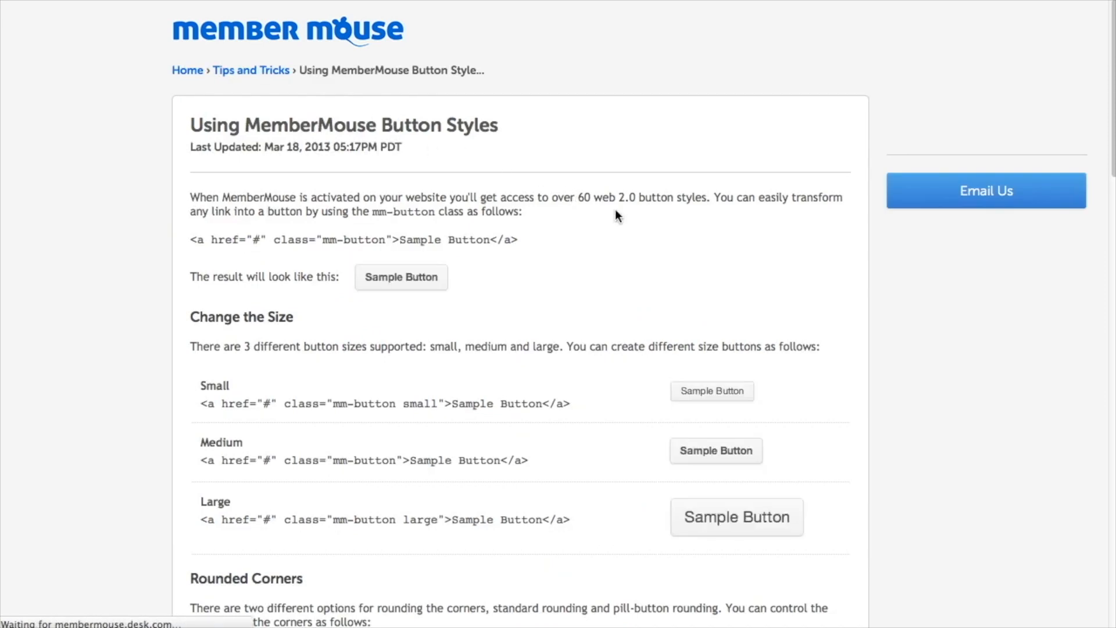
{"action": "scroll", "coordinate": [647, 241], "scroll_direction": "down", "scroll_amount": 7}
{"action": "scroll", "coordinate": [645, 260], "scroll_direction": "down", "scroll_amount": 10}
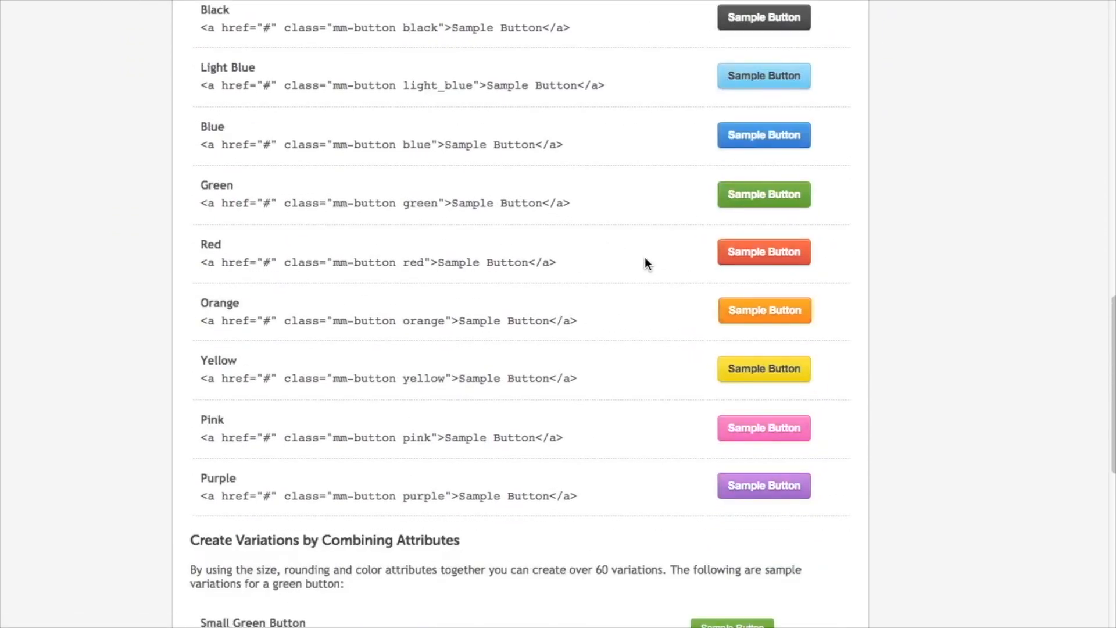
{"action": "scroll", "coordinate": [645, 259], "scroll_direction": "down", "scroll_amount": 3}
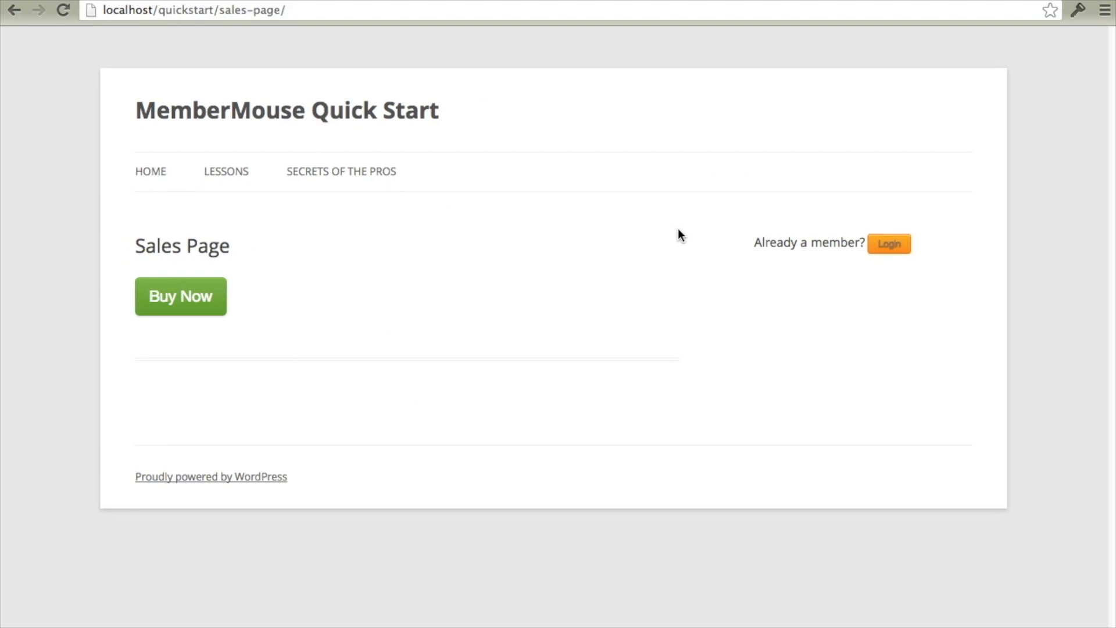
Follow the Sales Page's Buy Now button to checkout, review the prefilled account and billing details, and submit the Bronze Membership order.
{"action": "left_click", "coordinate": [173, 310]}
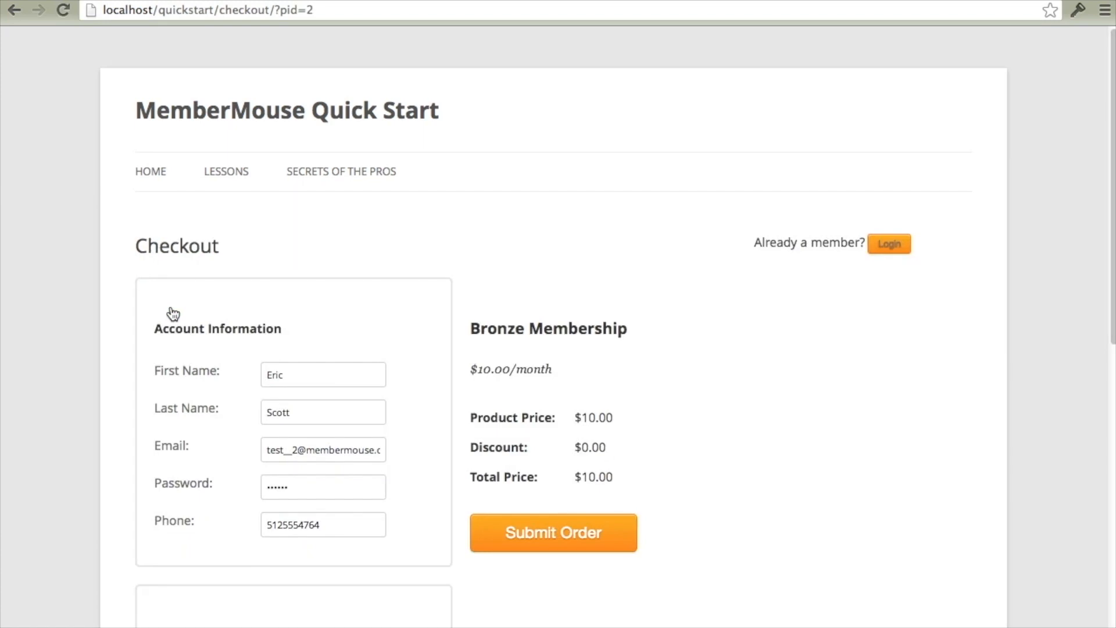
{"action": "scroll", "coordinate": [173, 314], "scroll_direction": "down", "scroll_amount": 6}
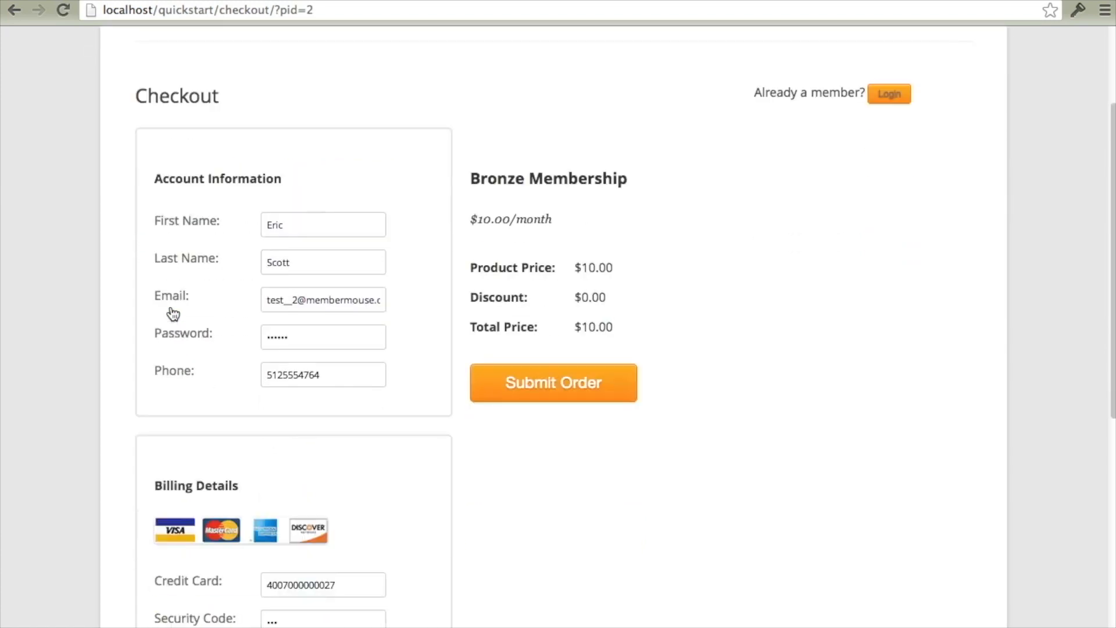
{"action": "scroll", "coordinate": [172, 313], "scroll_direction": "down", "scroll_amount": 4}
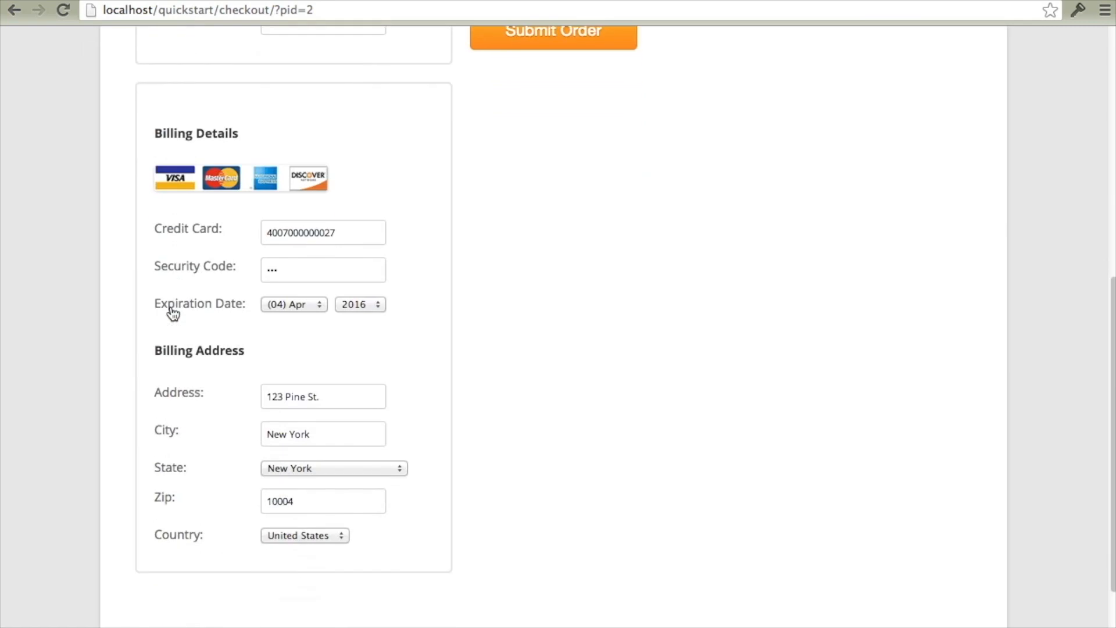
{"action": "scroll", "coordinate": [173, 314], "scroll_direction": "down", "scroll_amount": 1}
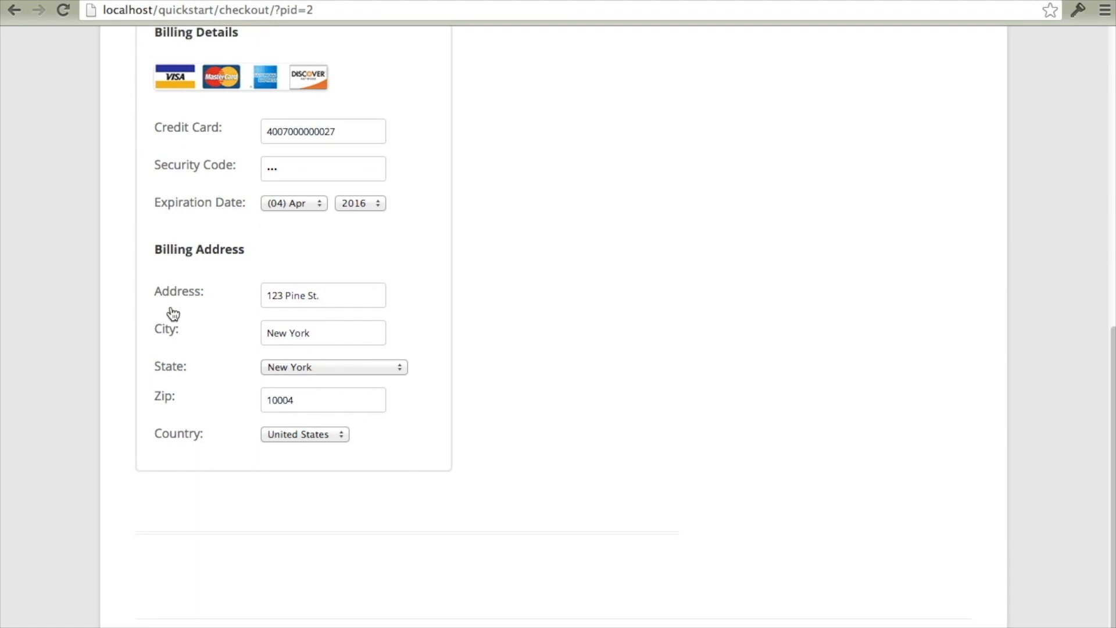
{"action": "scroll", "coordinate": [173, 314], "scroll_direction": "up", "scroll_amount": 10}
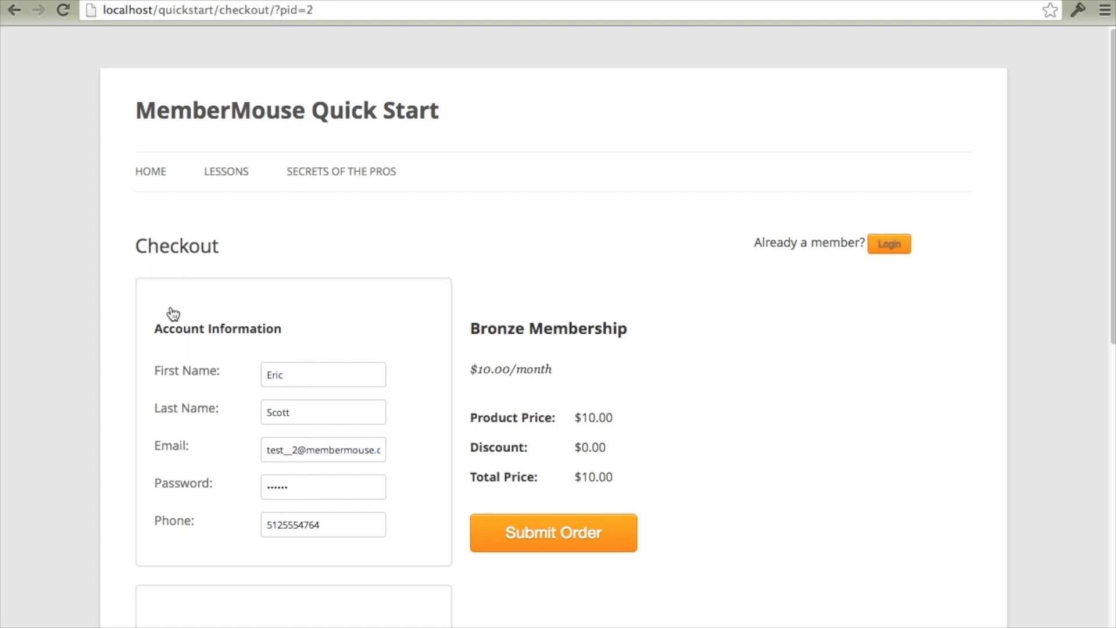
{"action": "left_click", "coordinate": [507, 533]}
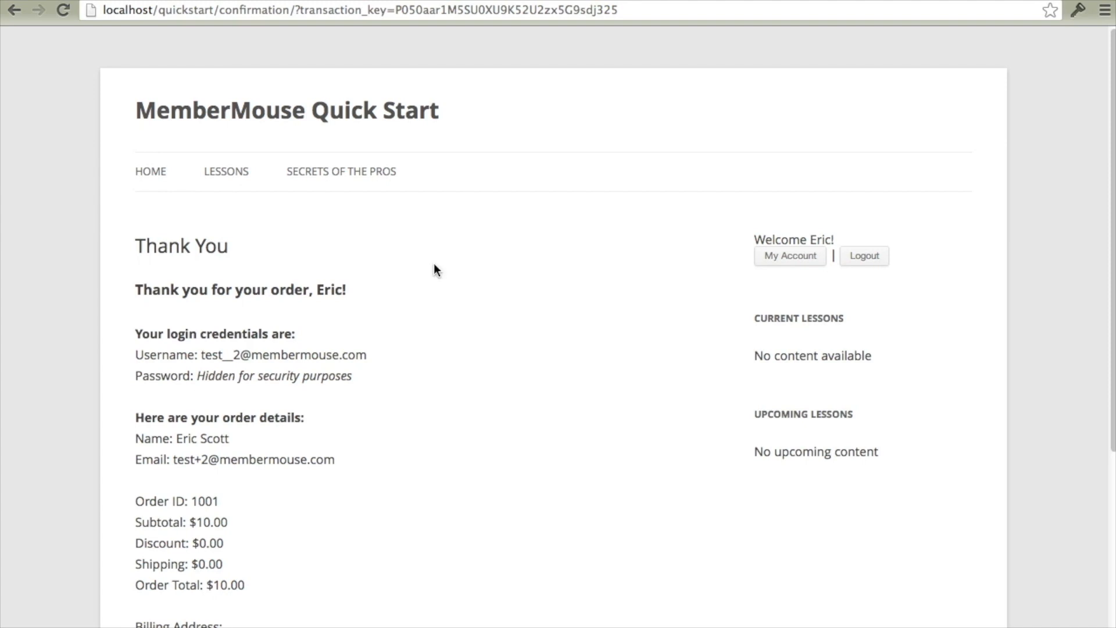
Switch to Firefox, open MemberMouse's Manage Members list and show the advanced search options.
{"action": "key", "text": "super+Tab"}
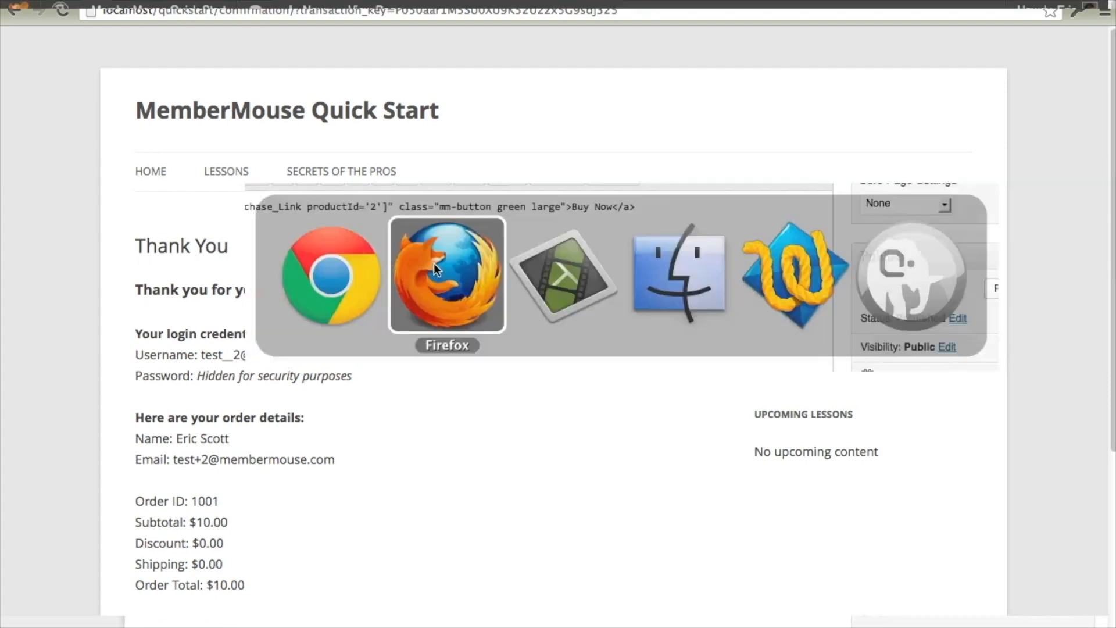
{"action": "mouse_move", "coordinate": [71, 368]}
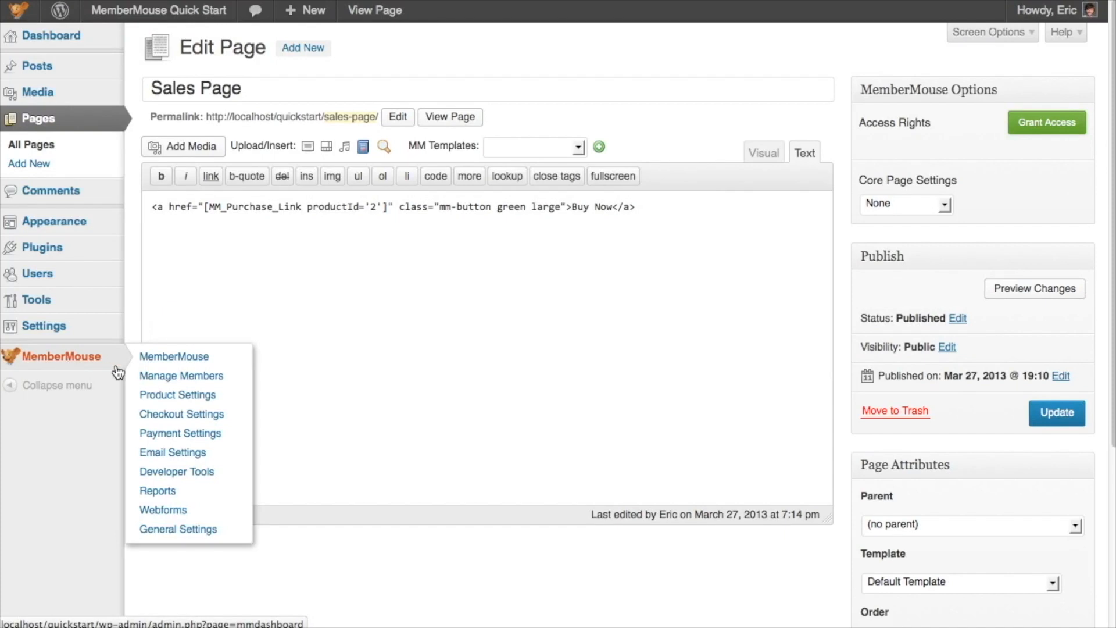
{"action": "left_click", "coordinate": [146, 378]}
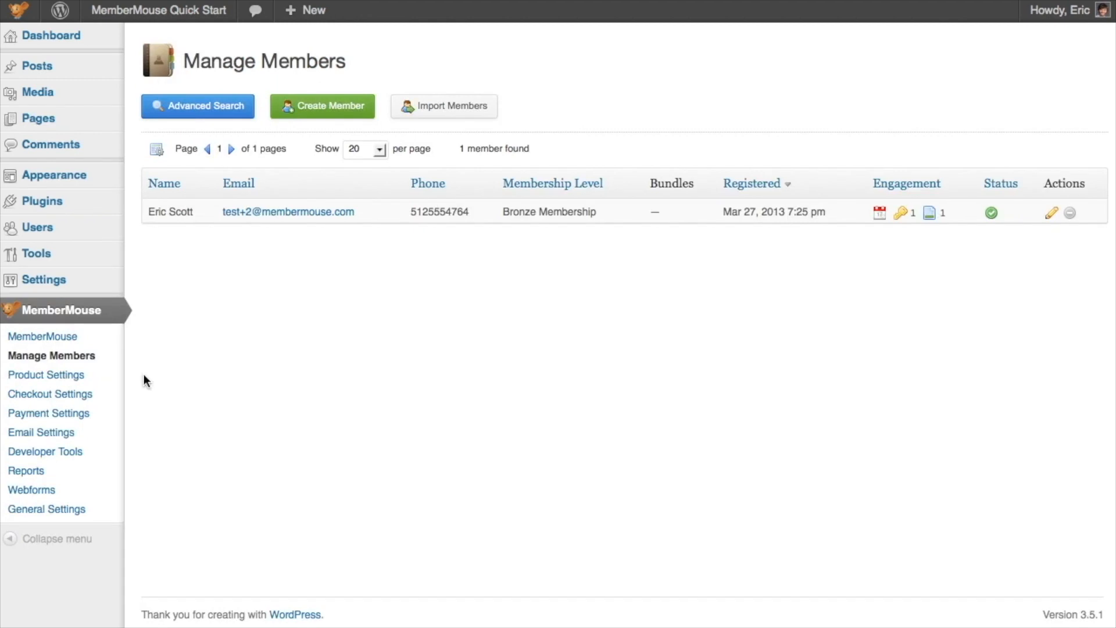
{"action": "left_click", "coordinate": [167, 105]}
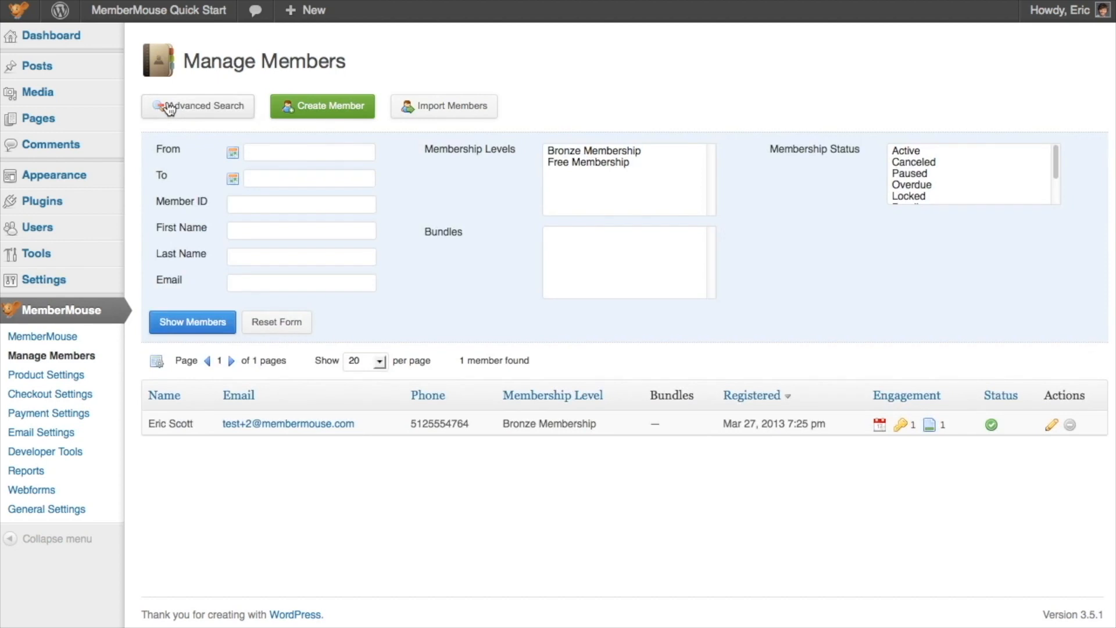
Open the new Bronze member's details and examine the general information, access rights and transaction history.
{"action": "left_click", "coordinate": [254, 426]}
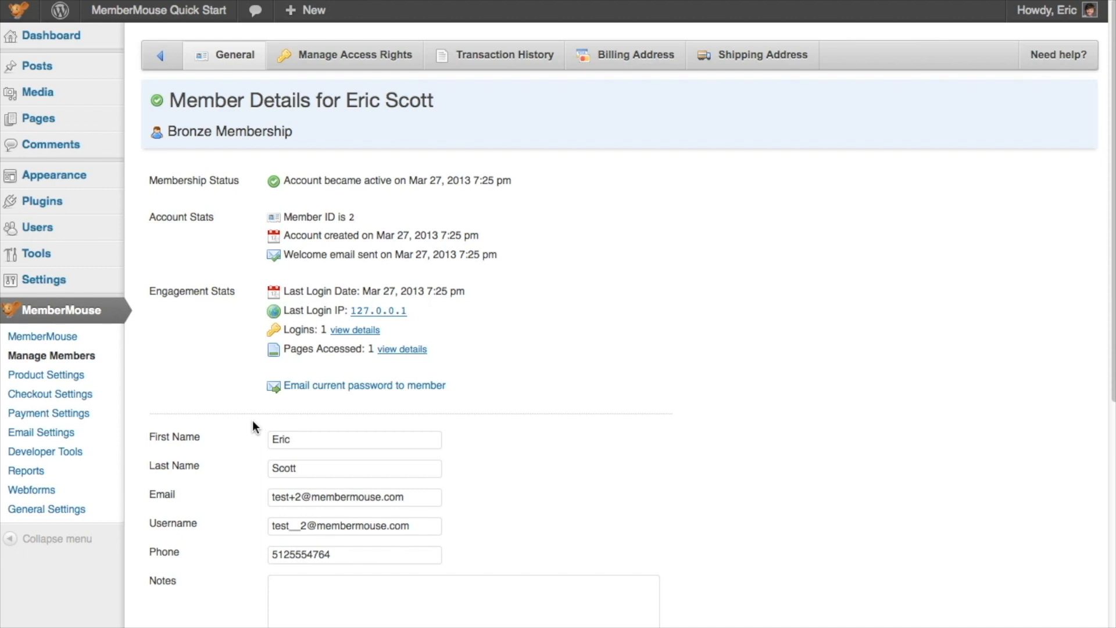
{"action": "scroll", "coordinate": [253, 419], "scroll_direction": "down", "scroll_amount": 1}
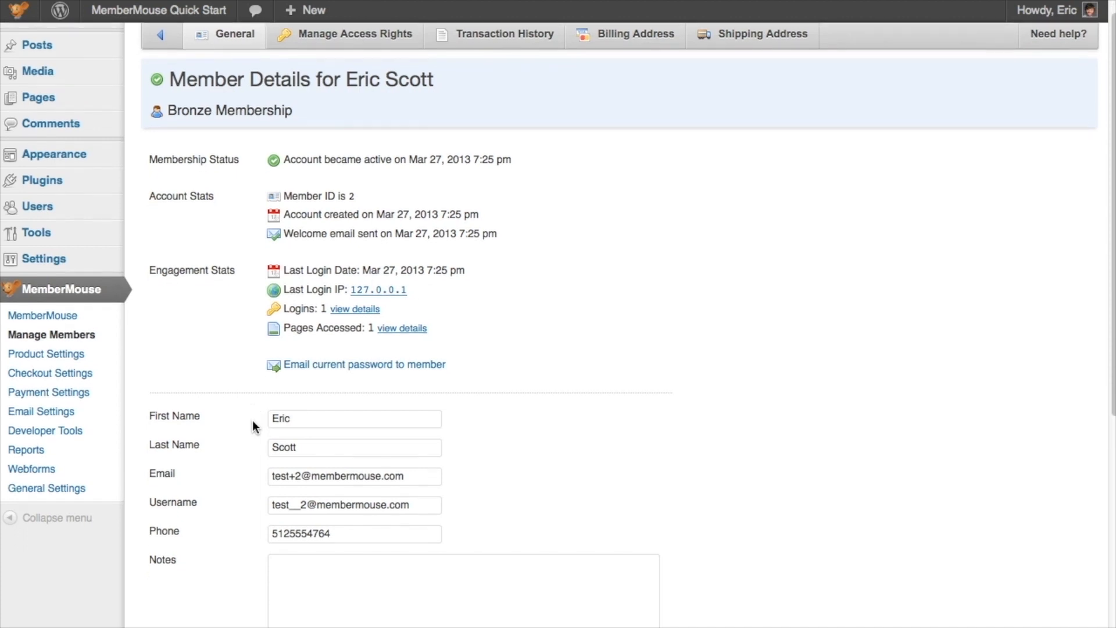
{"action": "scroll", "coordinate": [252, 419], "scroll_direction": "up", "scroll_amount": 1}
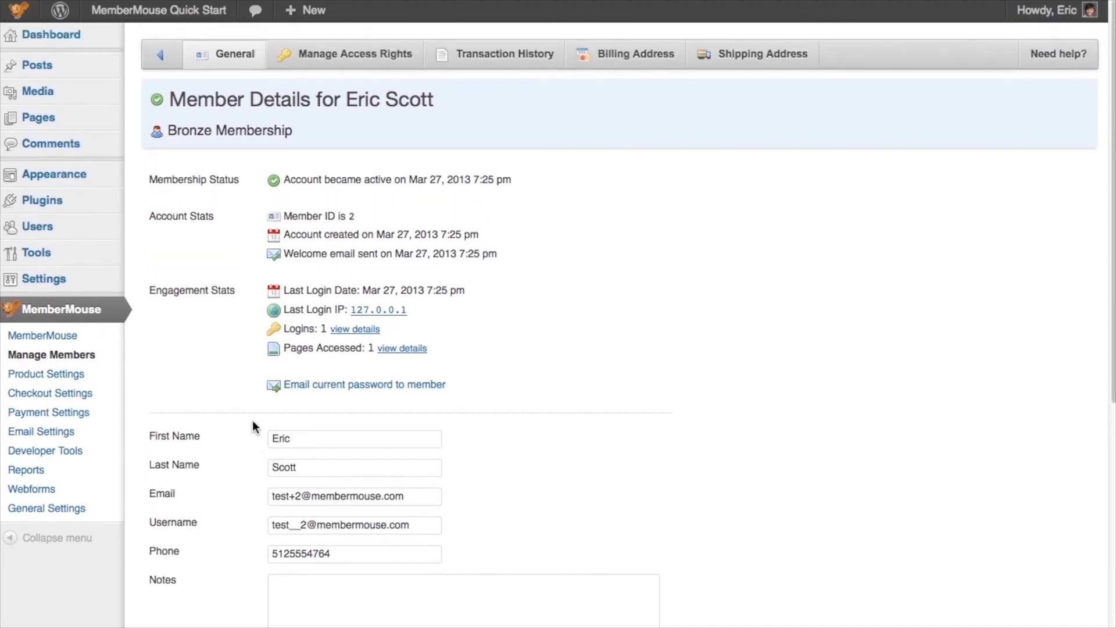
{"action": "left_click", "coordinate": [362, 65]}
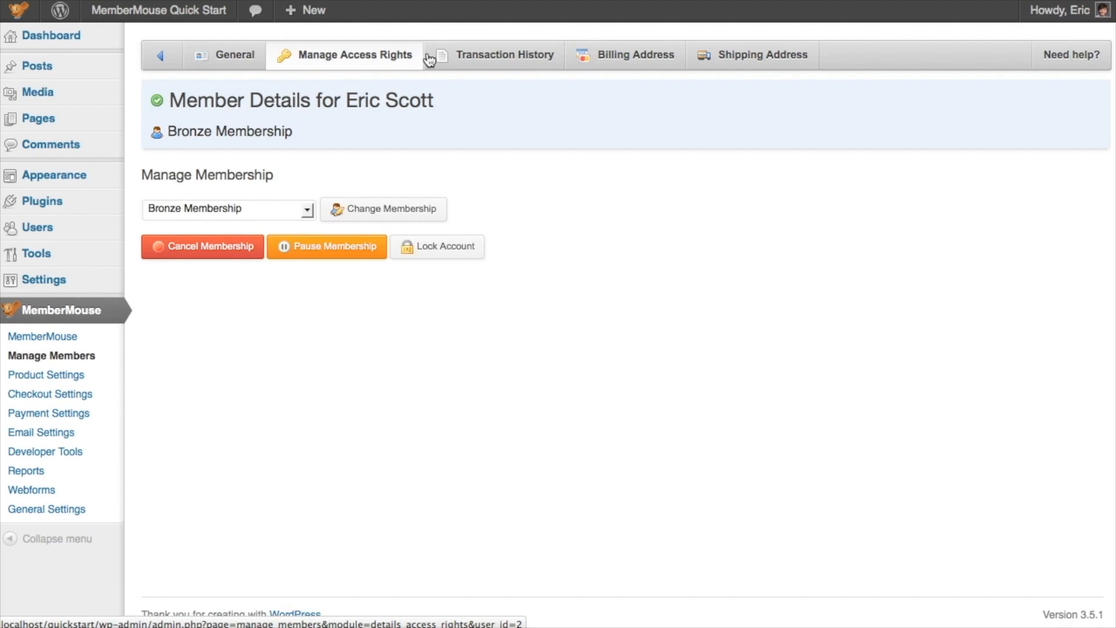
{"action": "left_click", "coordinate": [478, 53]}
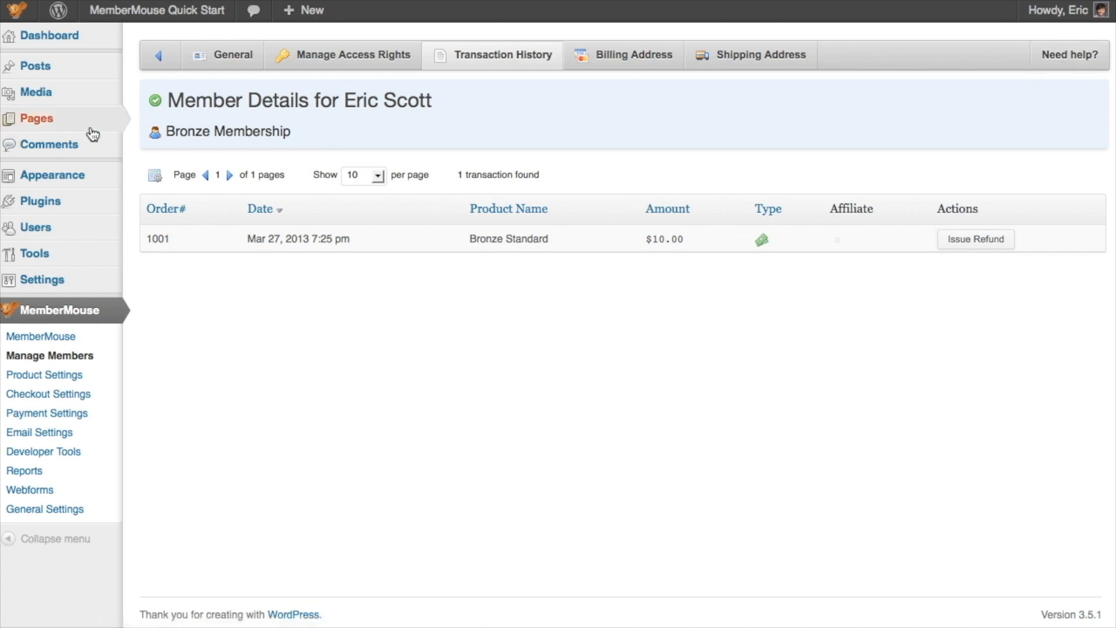
Open the list of WordPress pages and review the MemberMouse core pages.
{"action": "left_click", "coordinate": [57, 126]}
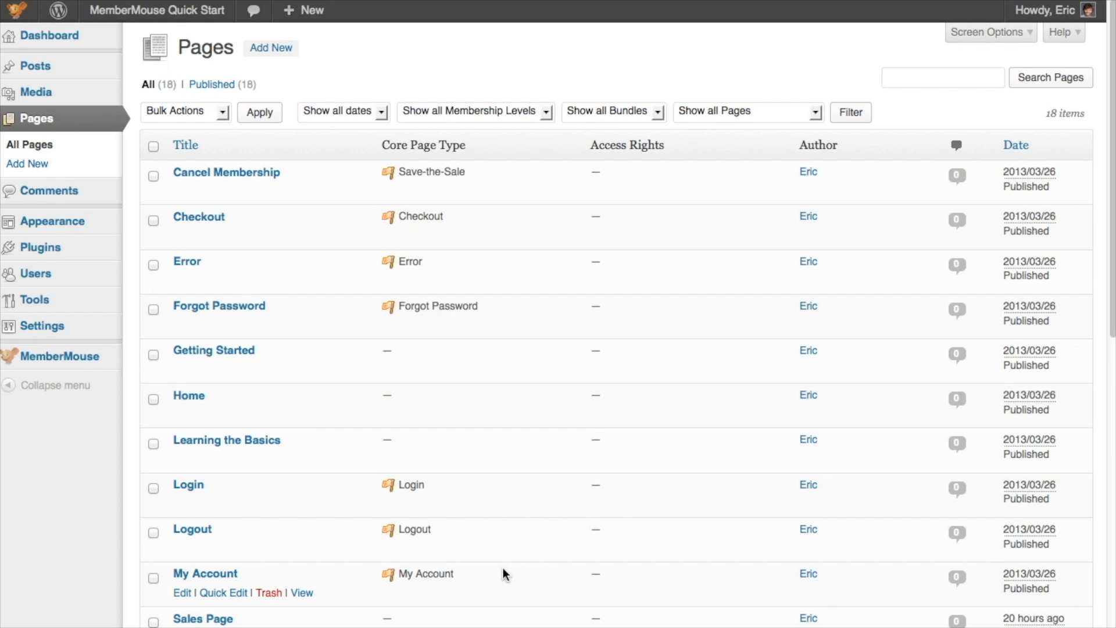
{"action": "scroll", "coordinate": [504, 567], "scroll_direction": "down", "scroll_amount": 10}
{"action": "scroll", "coordinate": [503, 567], "scroll_direction": "down", "scroll_amount": 1}
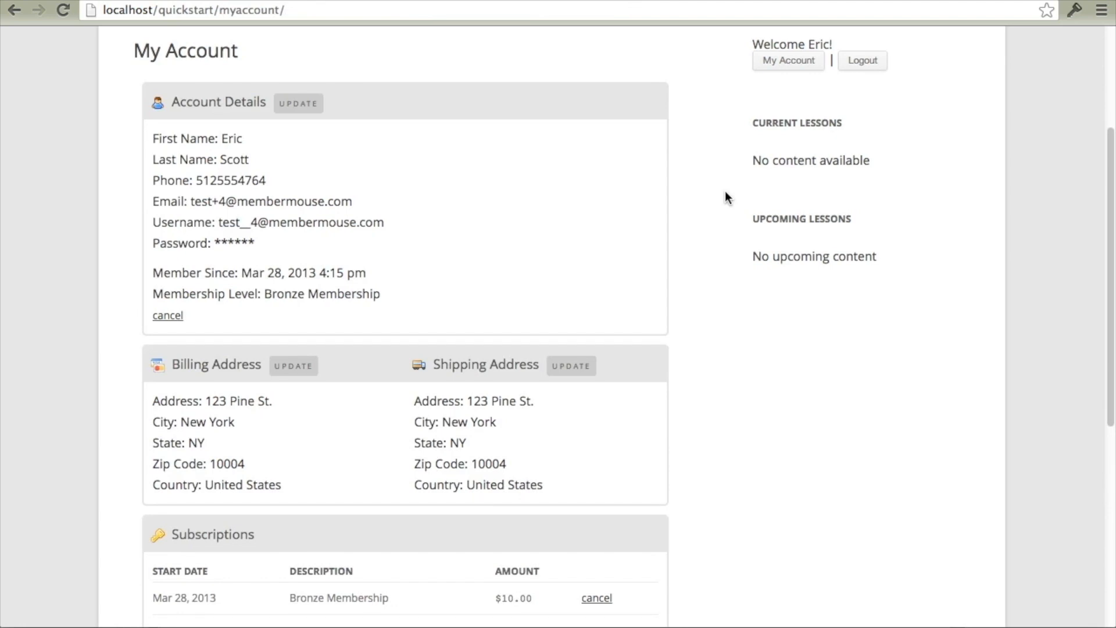
Review the addresses, subscriptions and order history on the member's My Account page, and open the account details for updating.
{"action": "scroll", "coordinate": [724, 193], "scroll_direction": "down", "scroll_amount": 3}
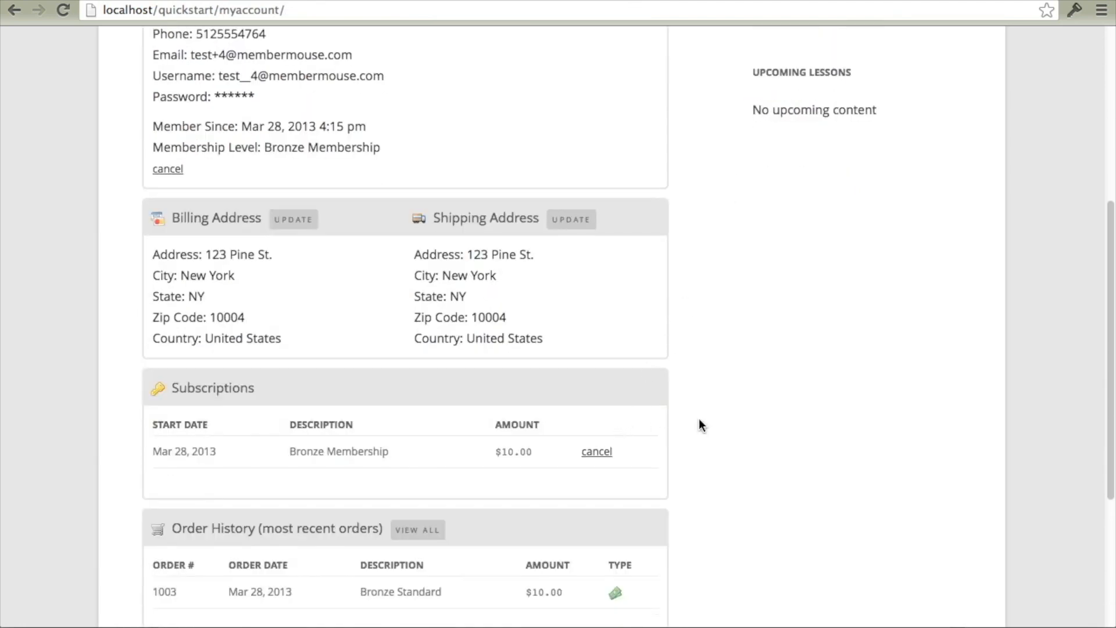
{"action": "scroll", "coordinate": [773, 424], "scroll_direction": "down", "scroll_amount": 3}
{"action": "scroll", "coordinate": [688, 423], "scroll_direction": "up", "scroll_amount": 10}
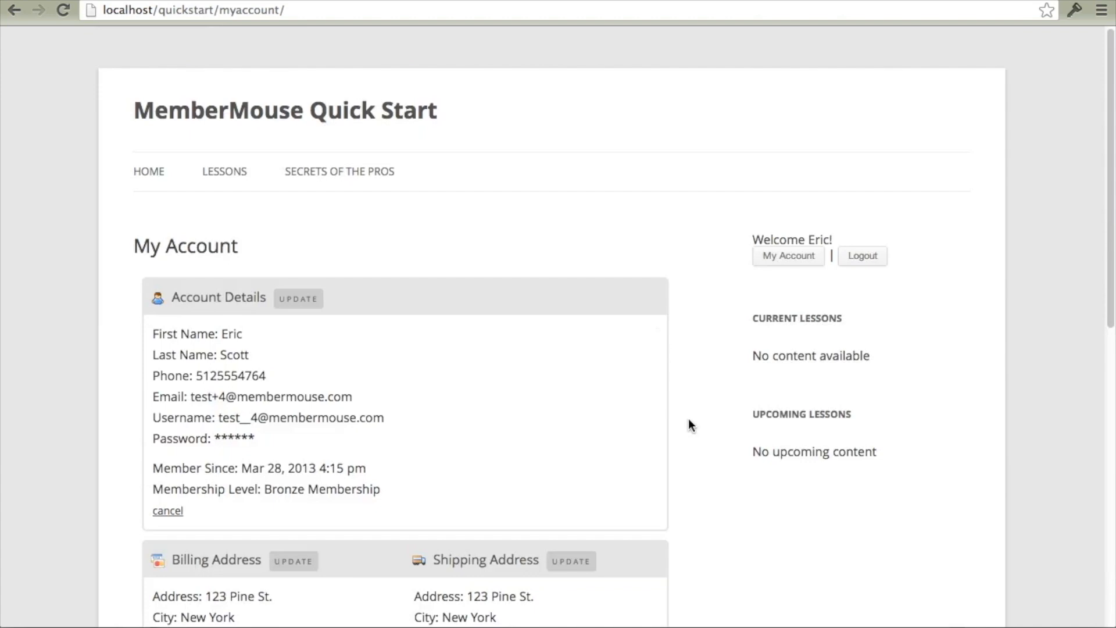
{"action": "left_click", "coordinate": [315, 312]}
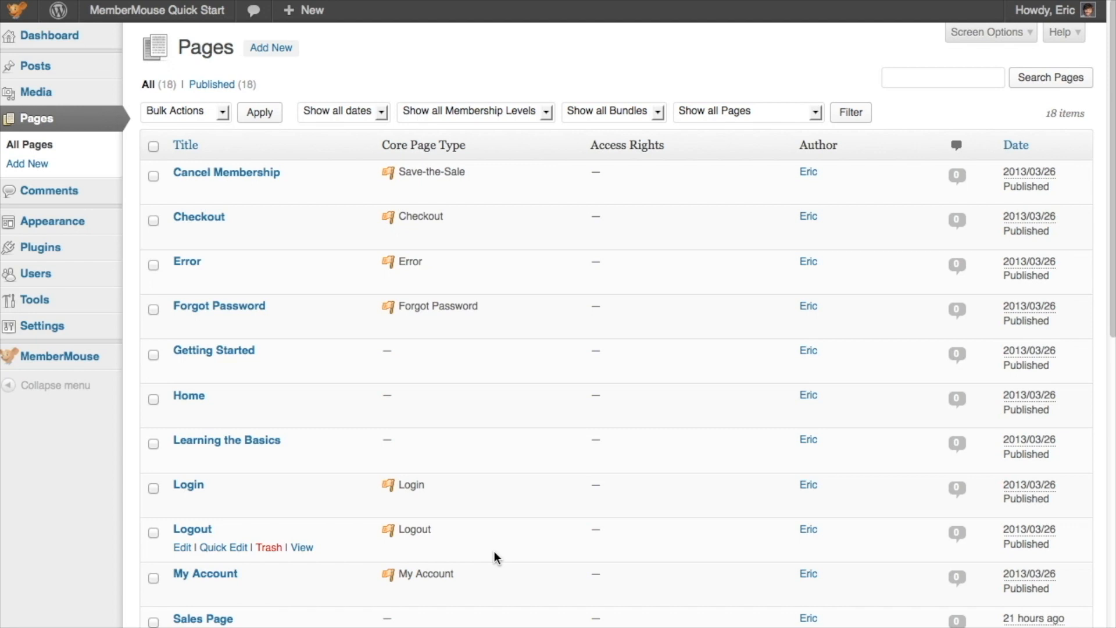
Open the Login core page for editing and examine its form SmartTags down to the Forgot Password link.
{"action": "left_click", "coordinate": [192, 485]}
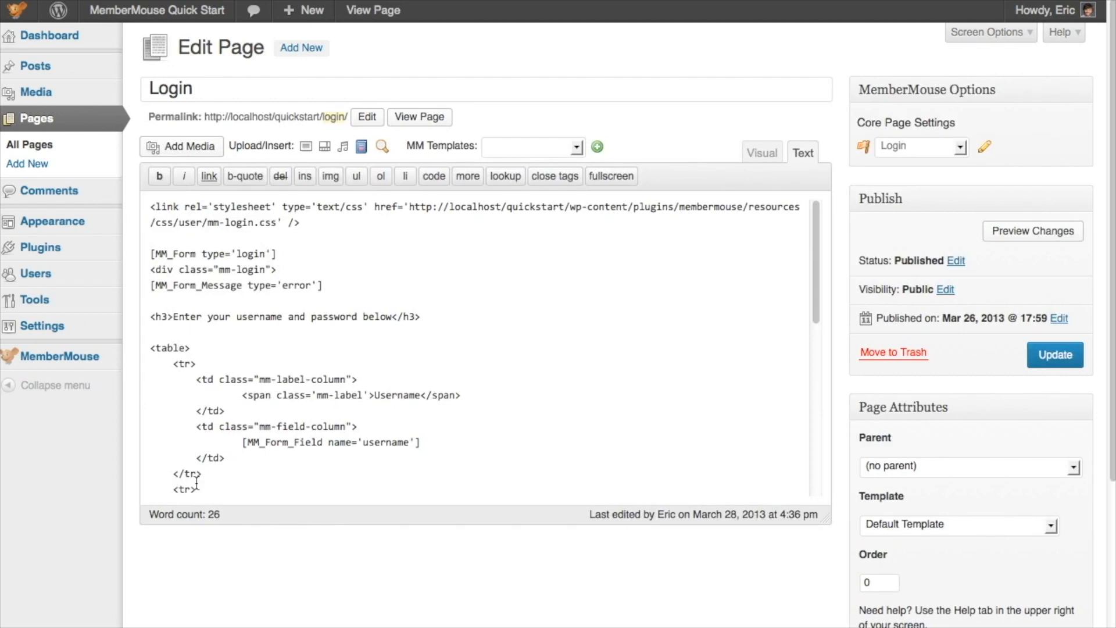
{"action": "scroll", "coordinate": [244, 459], "scroll_direction": "down", "scroll_amount": 5}
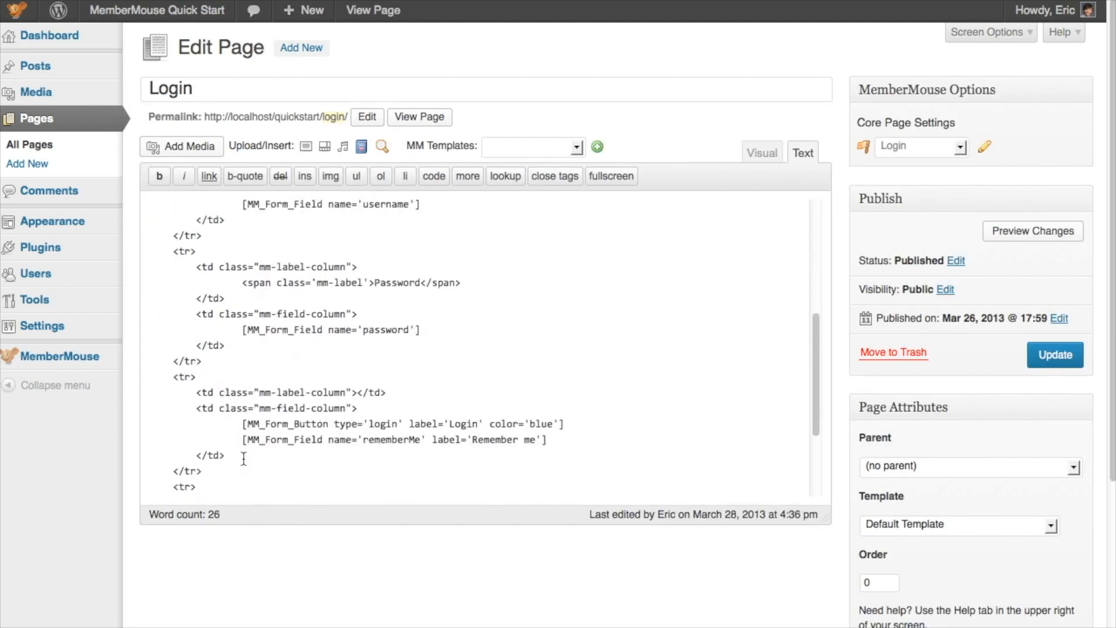
{"action": "scroll", "coordinate": [243, 459], "scroll_direction": "down", "scroll_amount": 3}
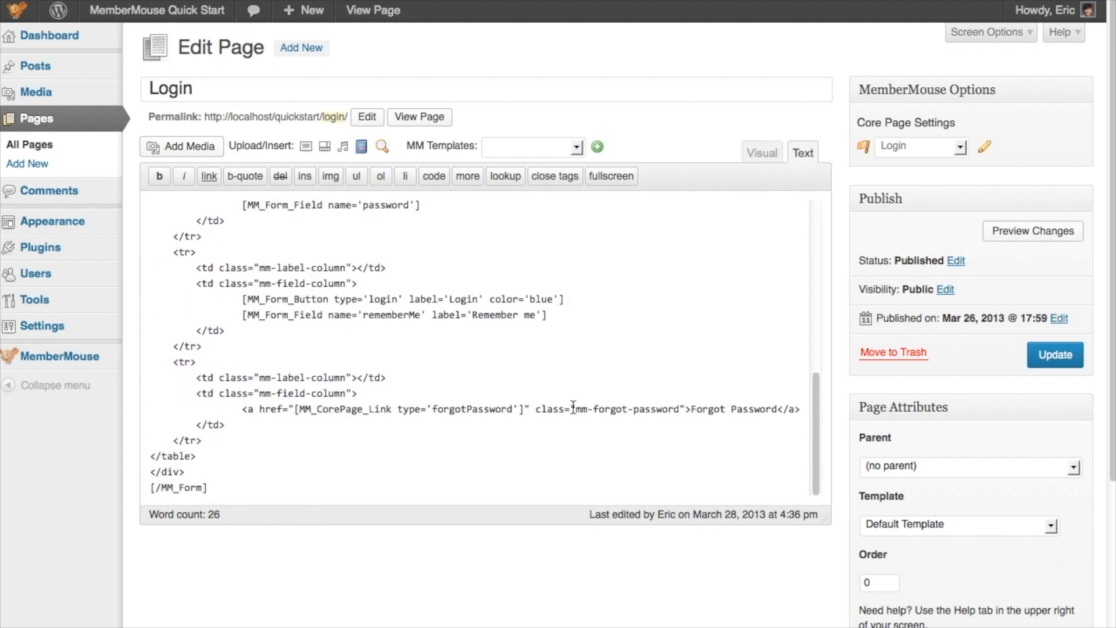
Set the Forgot Password link's class to "mm-button green" on the Login page, update the page and reload the live login form.
{"action": "left_click_drag", "start_coordinate": [575, 408], "coordinate": [677, 407]}
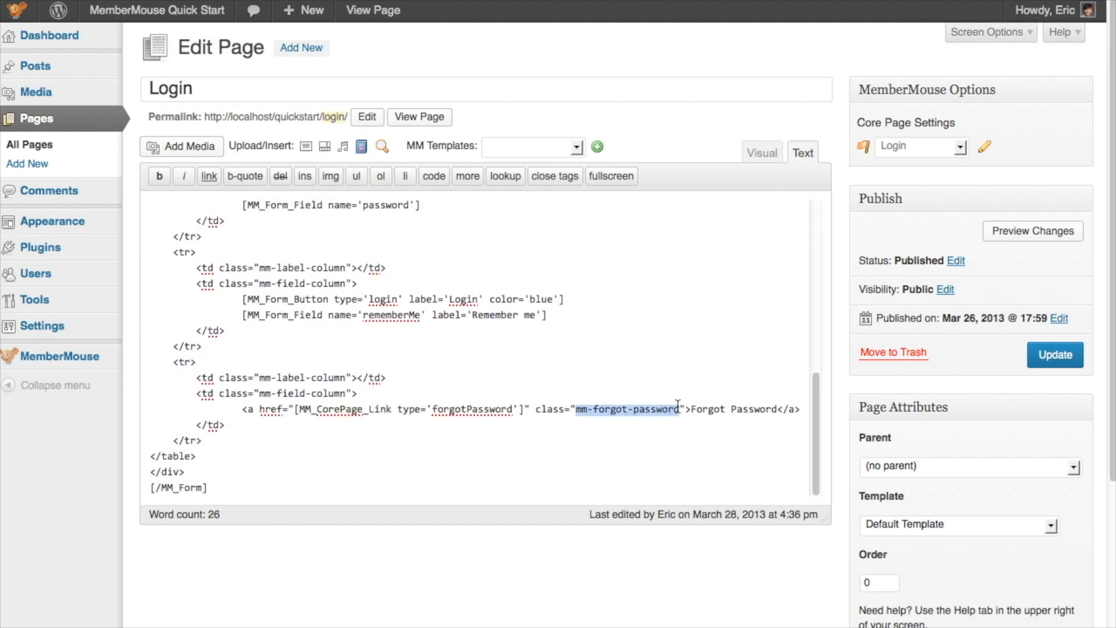
{"action": "type", "text": "mm-button"}
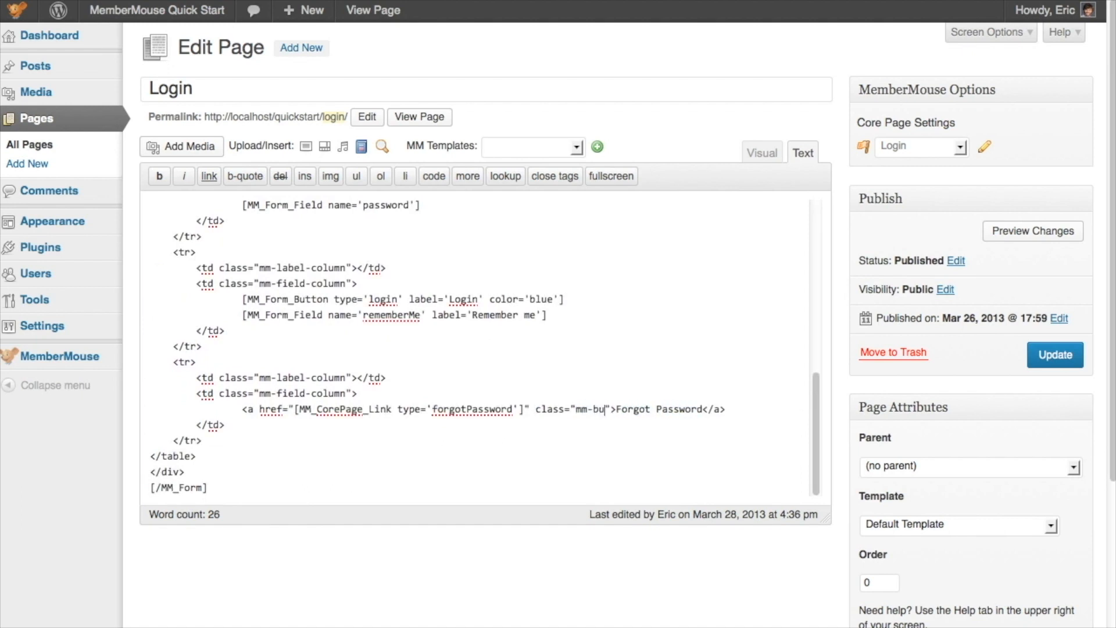
{"action": "type", "text": " green"}
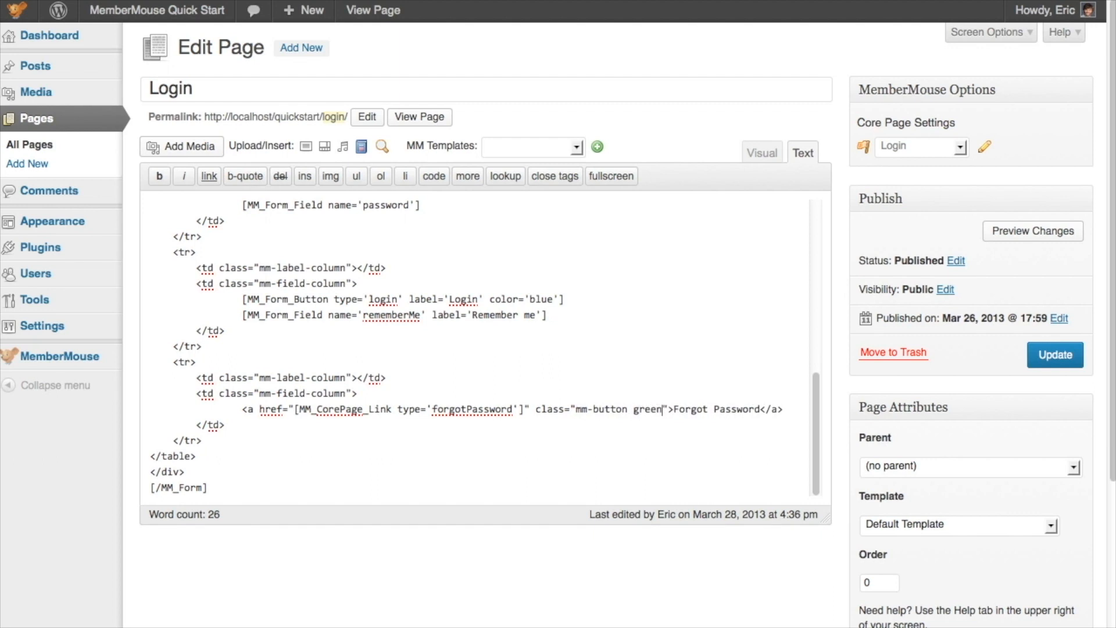
{"action": "left_click", "coordinate": [1055, 355]}
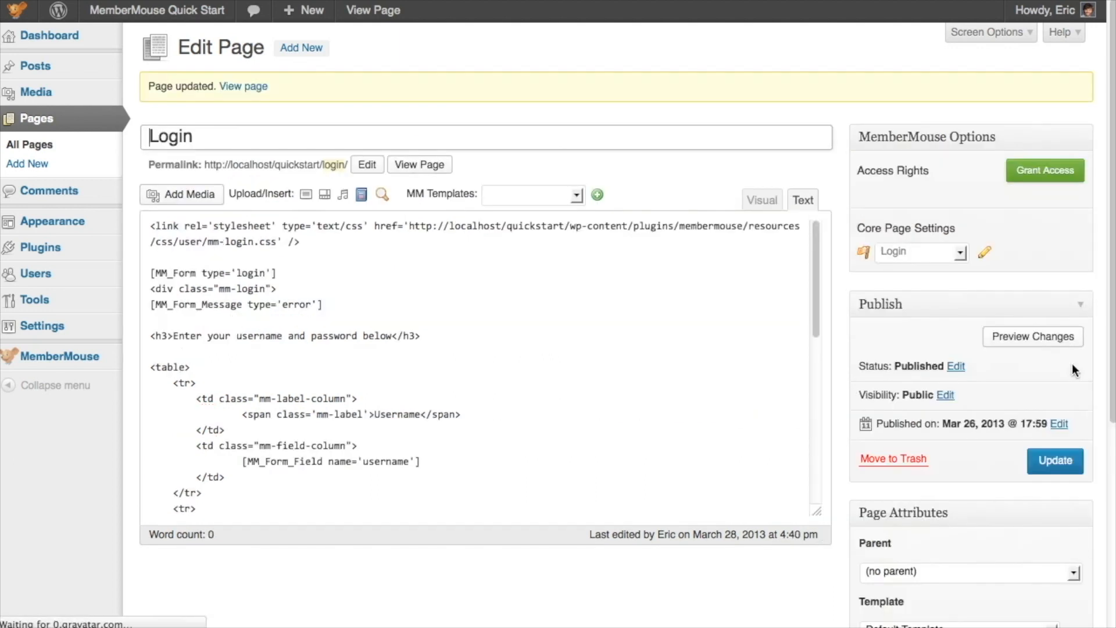
{"action": "key", "text": "super+Tab"}
{"action": "key", "text": "super+Tab"}
{"action": "key", "text": "super+r"}
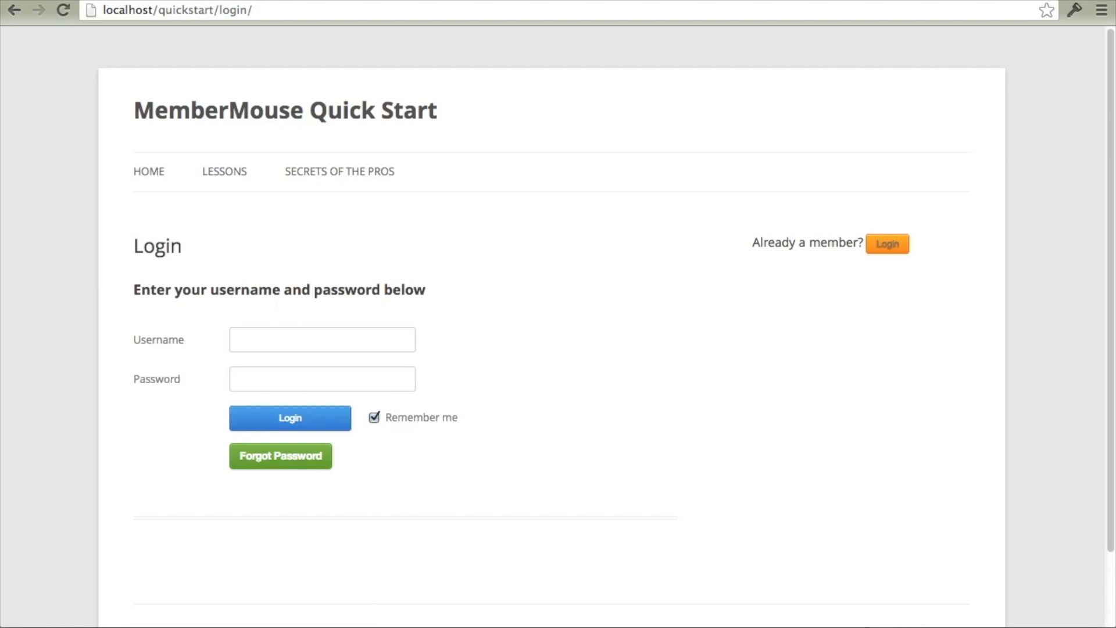
Delete the rememberMe form field SmartTag from the Login page code, update the page and reload the live login form.
{"action": "key", "text": "super+Tab"}
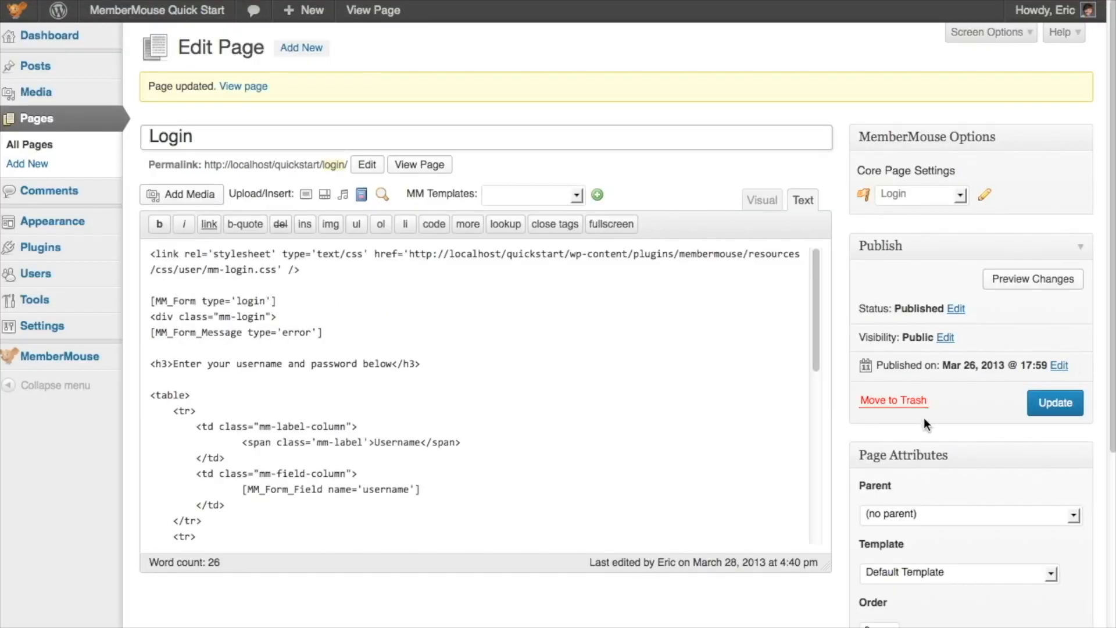
{"action": "scroll", "coordinate": [543, 446], "scroll_direction": "down", "scroll_amount": 3}
{"action": "scroll", "coordinate": [542, 446], "scroll_direction": "down", "scroll_amount": 5}
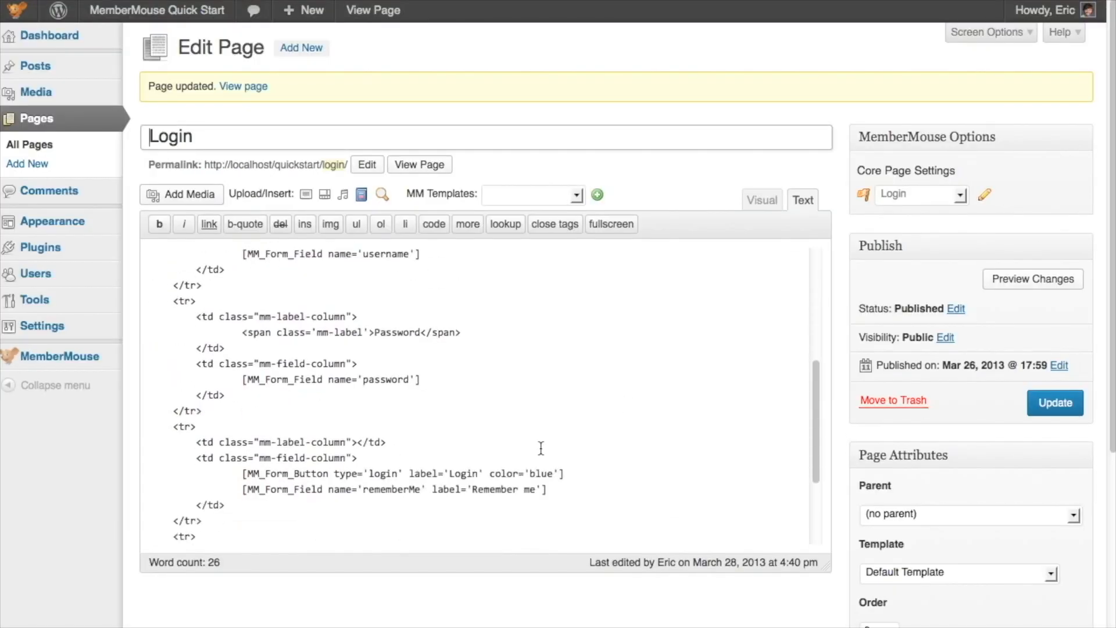
{"action": "left_click_drag", "start_coordinate": [547, 490], "coordinate": [236, 484]}
{"action": "key", "text": "BackSpace"}
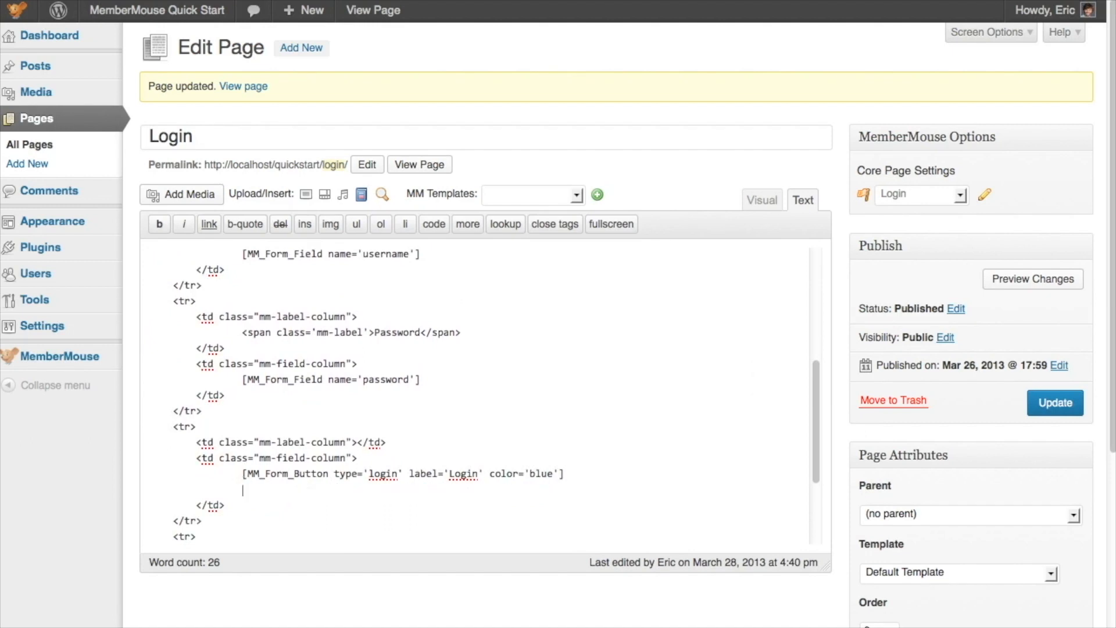
{"action": "left_click", "coordinate": [1055, 402]}
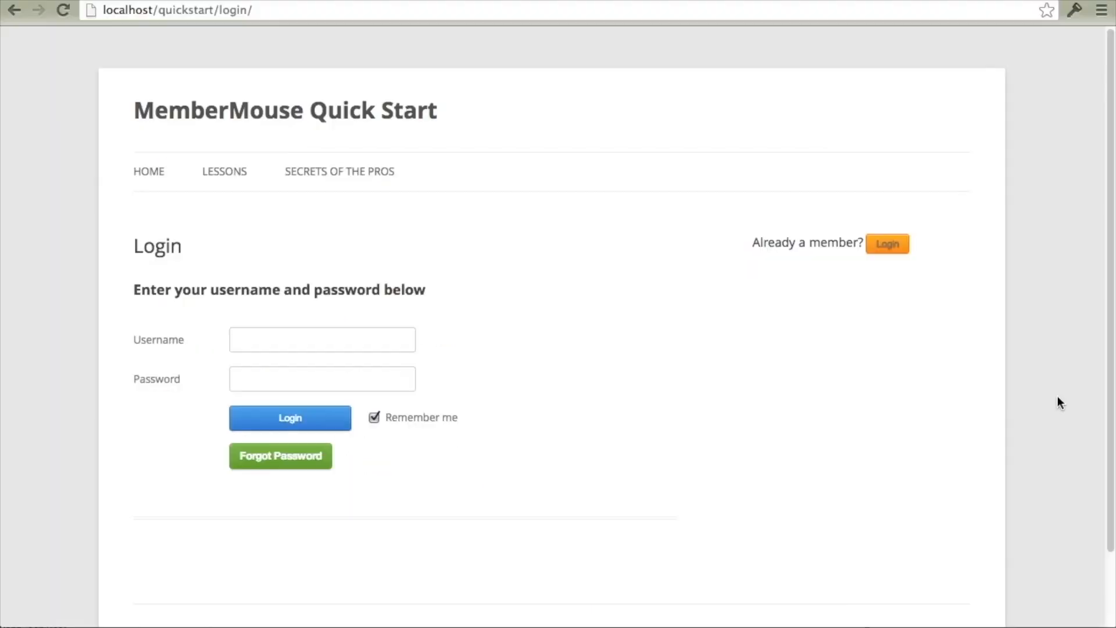
{"action": "key", "text": "ctrl+r"}
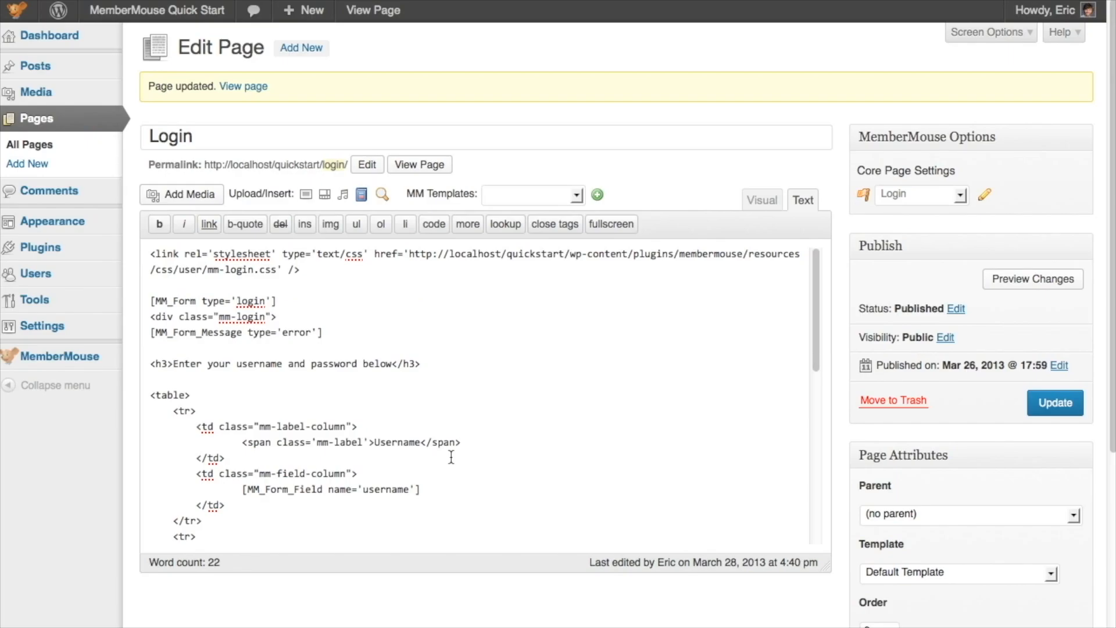
Replace the Login page's entire content with the MemberMouse Login template, update the page and reload the live login form.
{"action": "key", "text": "ctrl+a"}
{"action": "key", "text": "BackSpace"}
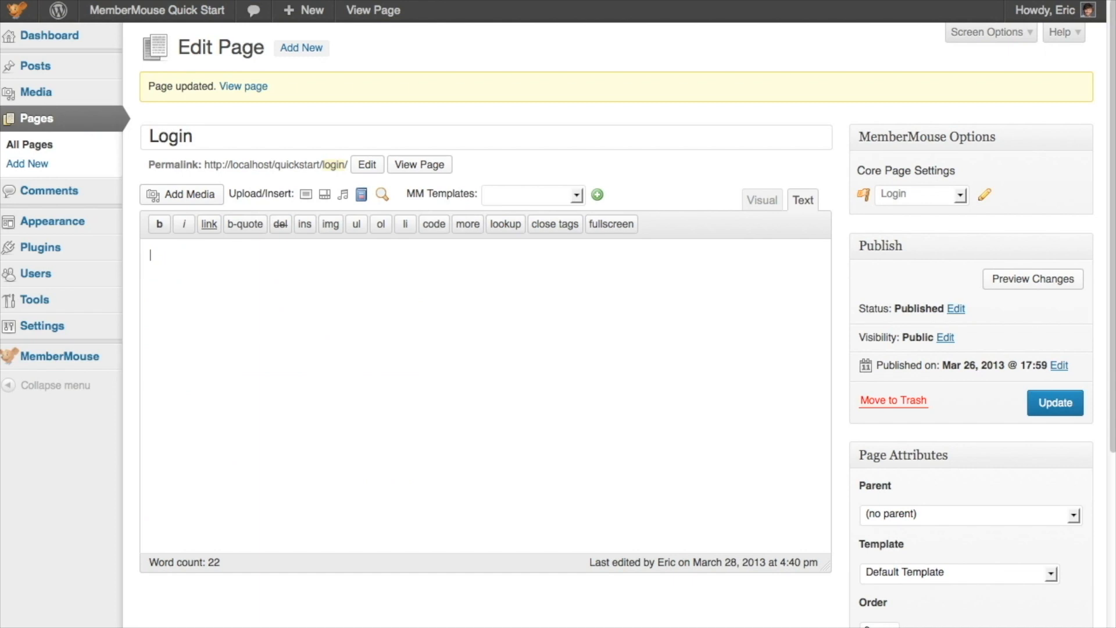
{"action": "left_click", "coordinate": [521, 197]}
{"action": "left_click", "coordinate": [531, 267]}
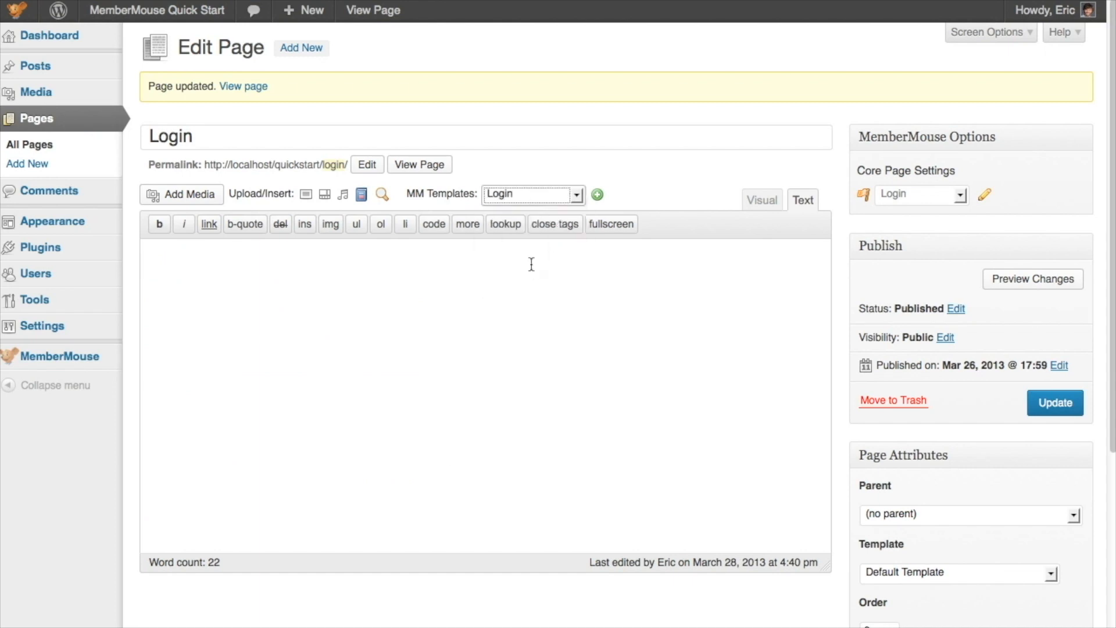
{"action": "left_click", "coordinate": [597, 195]}
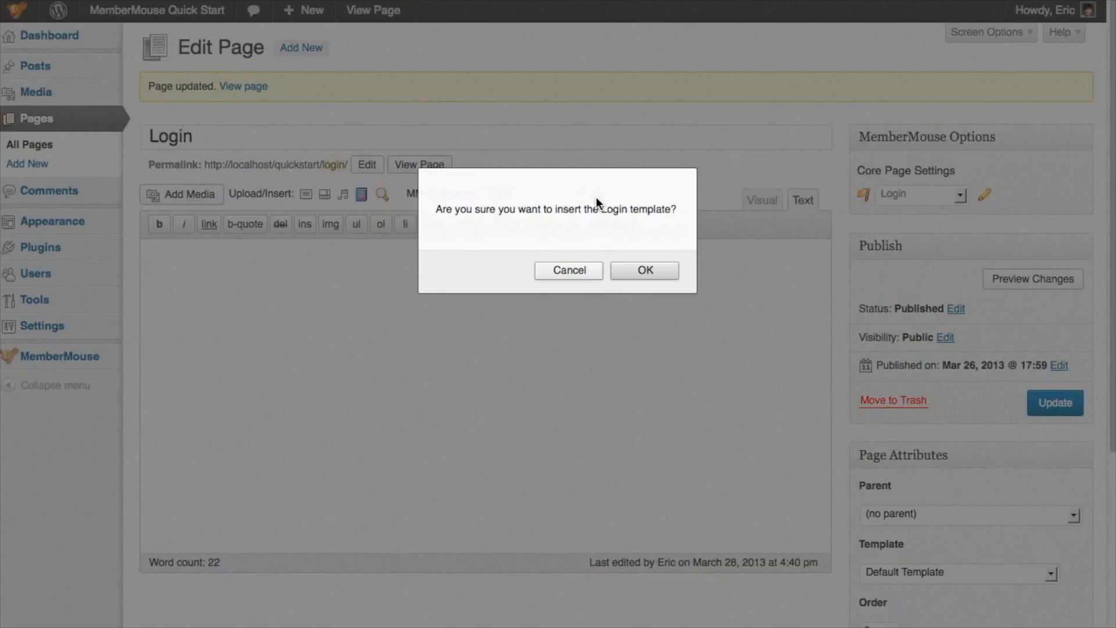
{"action": "left_click", "coordinate": [639, 266]}
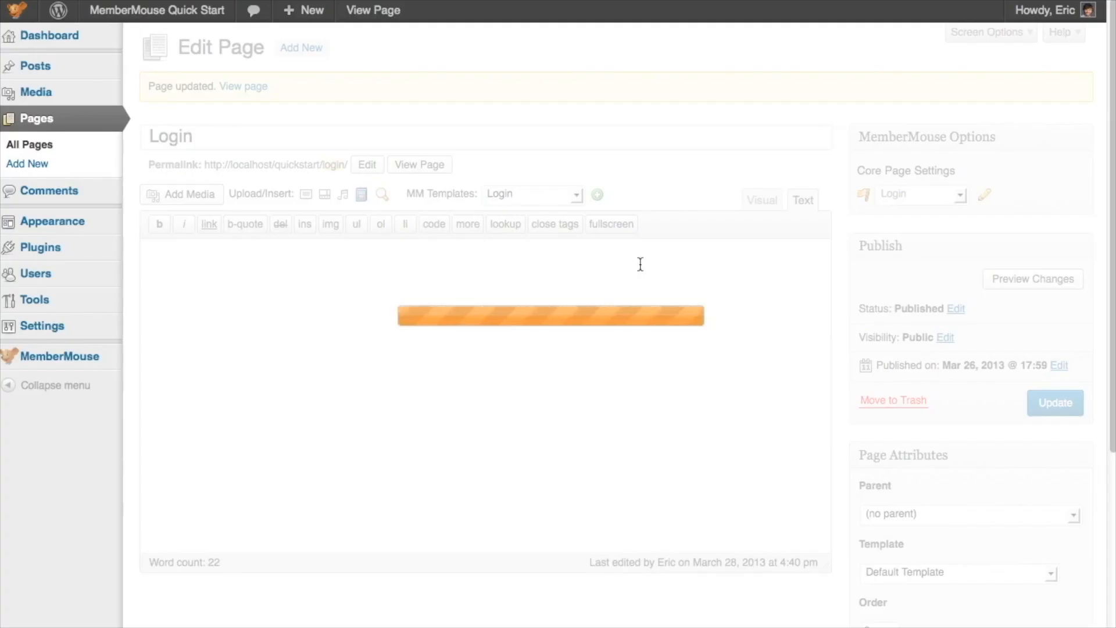
{"action": "left_click", "coordinate": [1045, 400]}
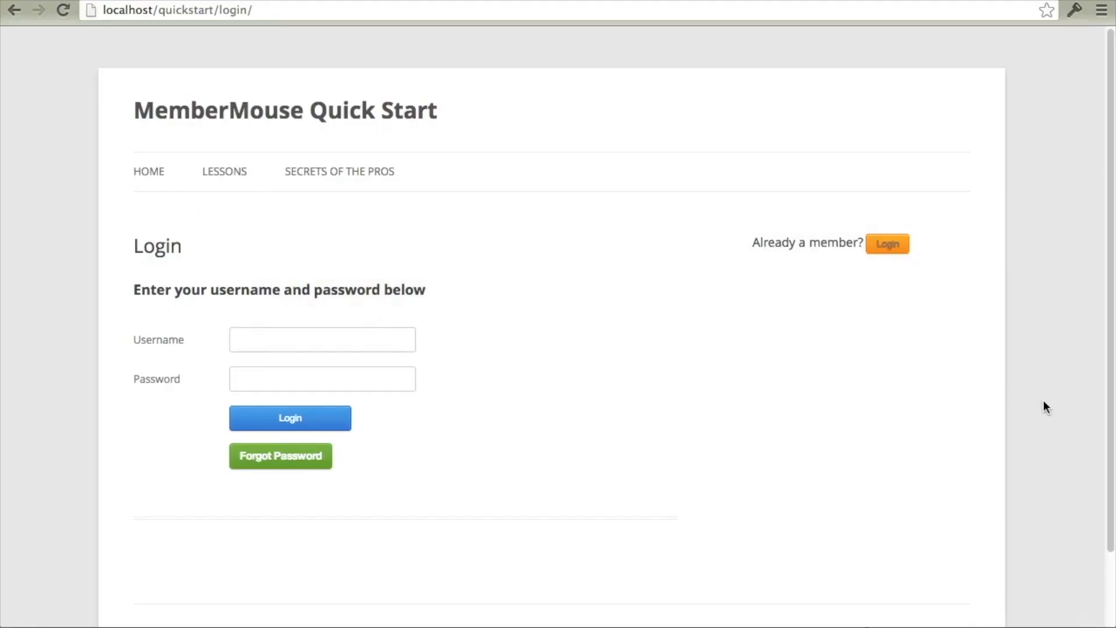
{"action": "key", "text": "super+r"}
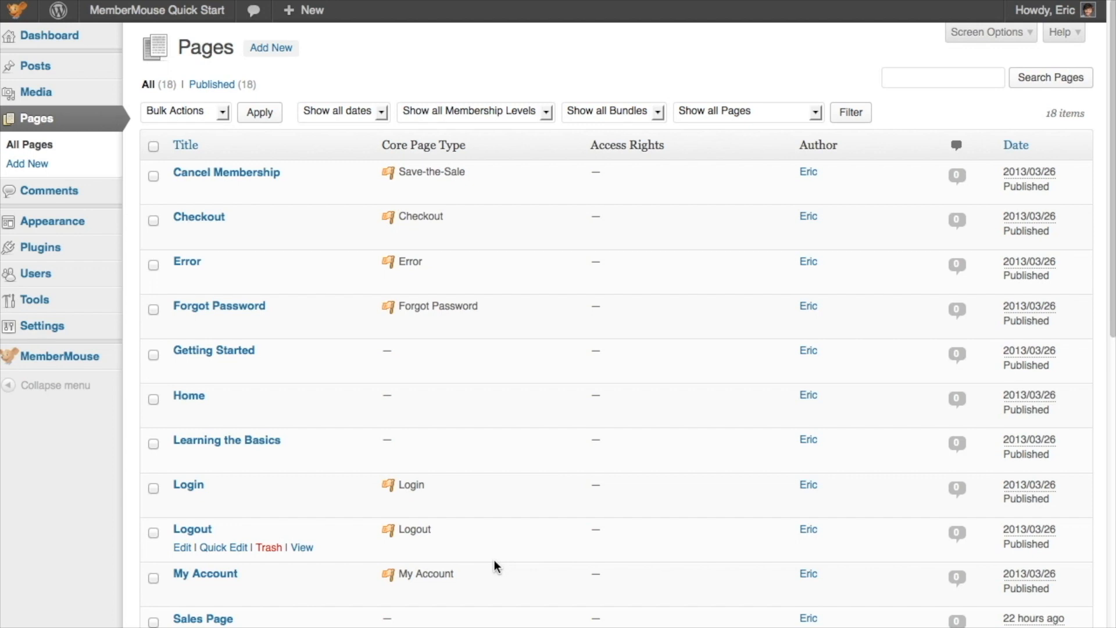
Create a new page titled "Confirmation" and insert the MemberMouse Confirmation template into it.
{"action": "left_click", "coordinate": [286, 54]}
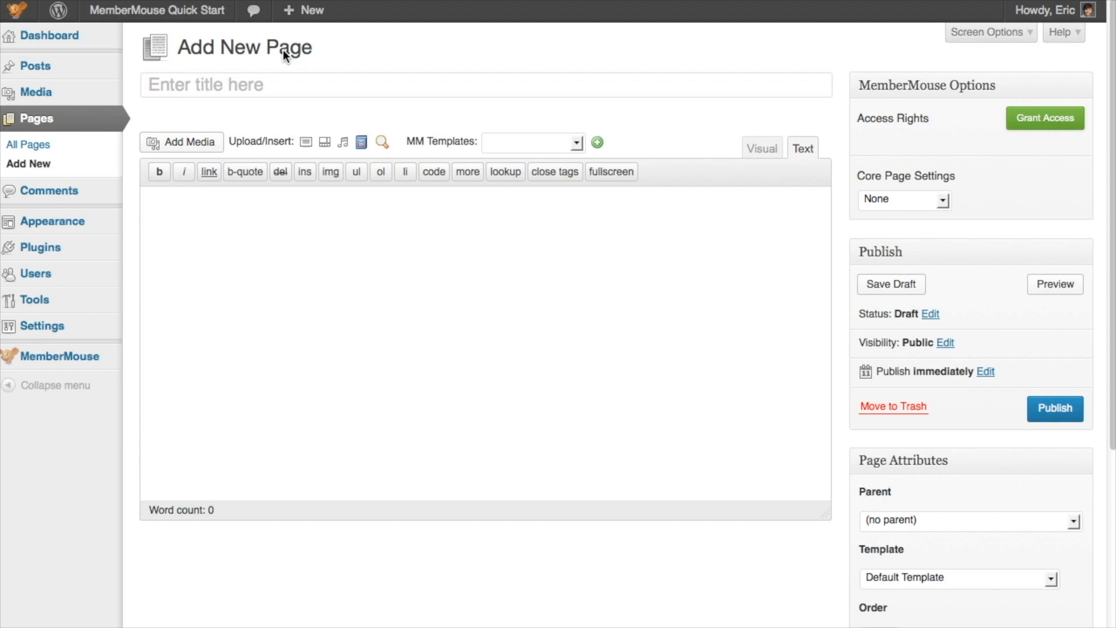
{"action": "left_click", "coordinate": [288, 89]}
{"action": "type", "text": "Confirmation"}
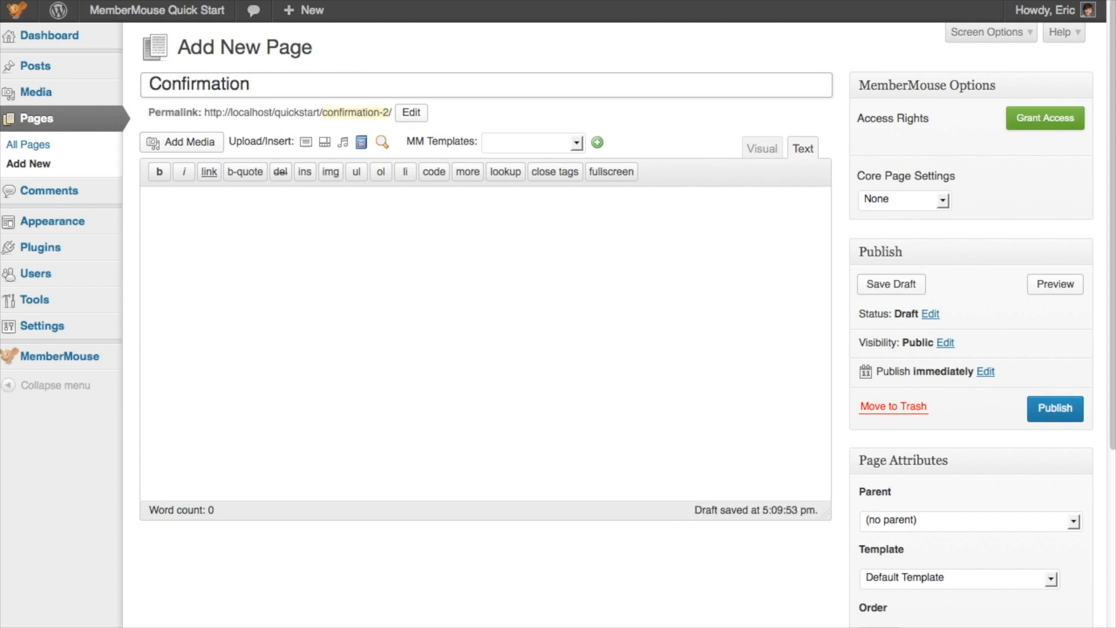
{"action": "left_click", "coordinate": [521, 142]}
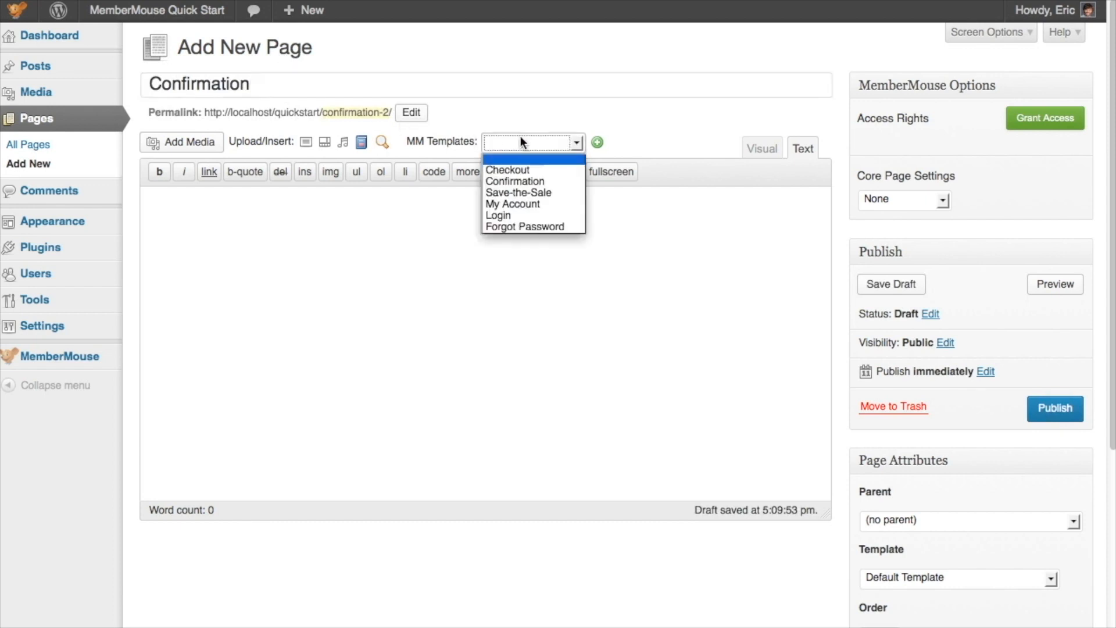
{"action": "left_click", "coordinate": [524, 180]}
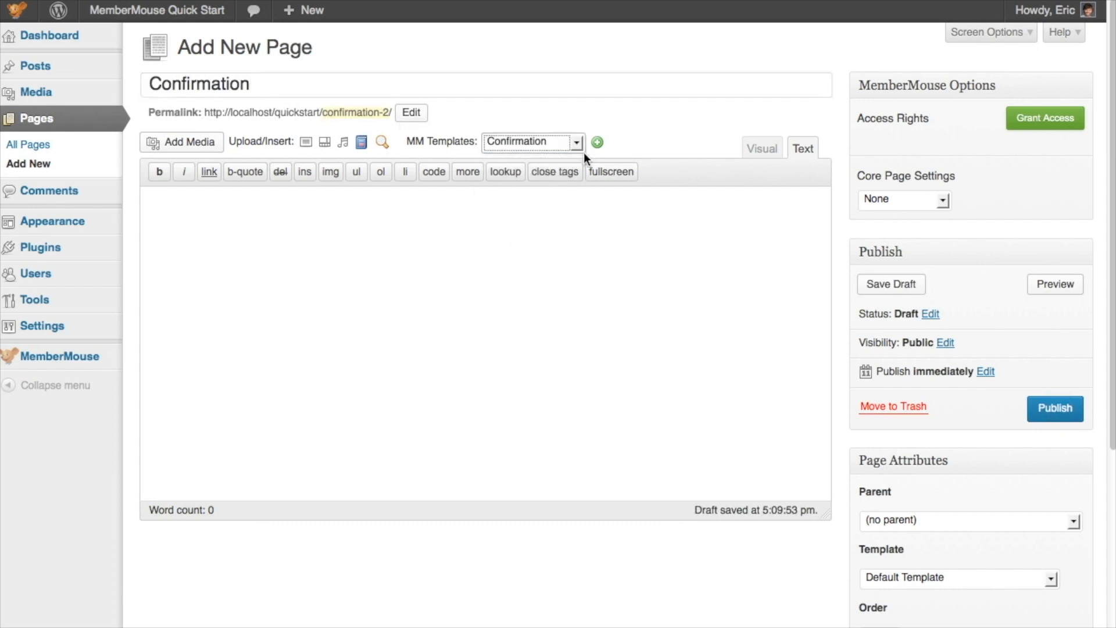
{"action": "left_click", "coordinate": [597, 143]}
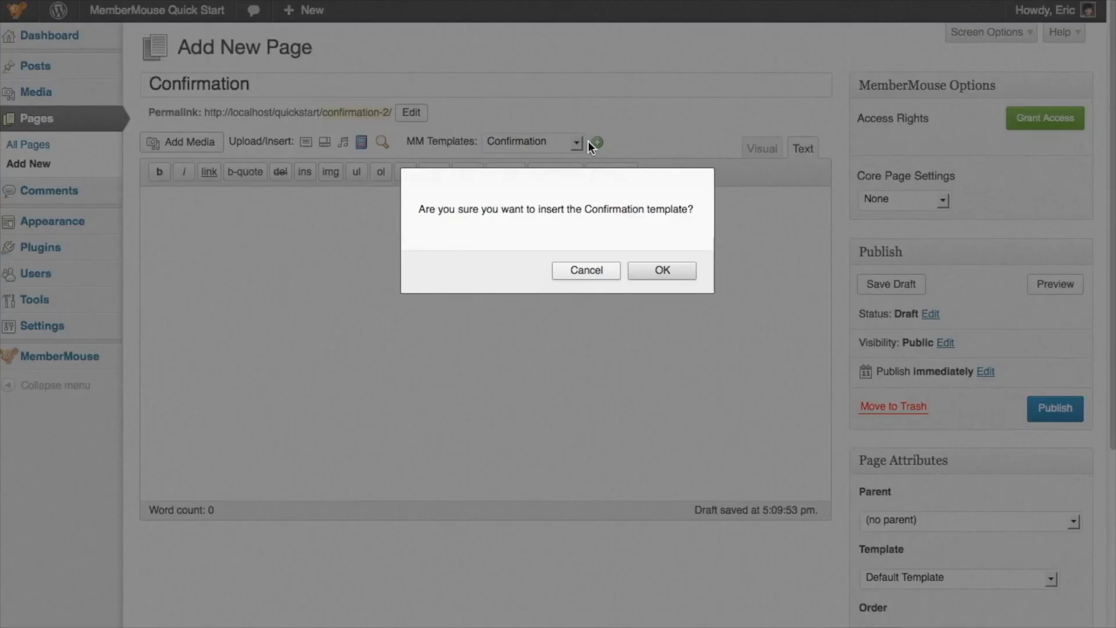
{"action": "left_click", "coordinate": [636, 266]}
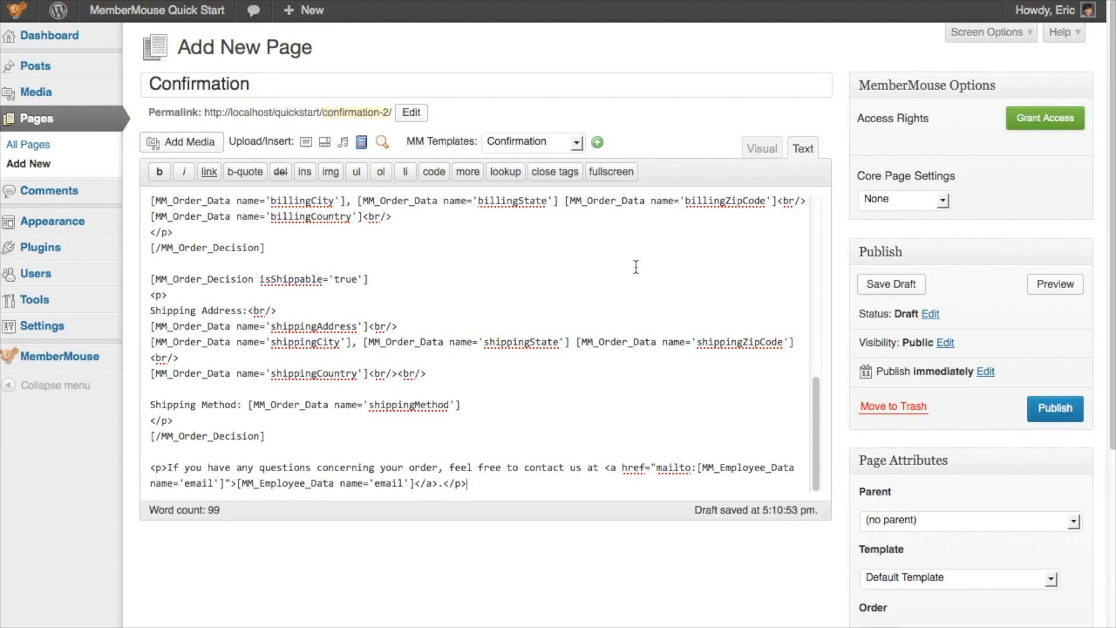
Add the line "You may also be interested in this product:" below the thank-you heading of the Confirmation page.
{"action": "scroll", "coordinate": [636, 267], "scroll_direction": "up", "scroll_amount": 15}
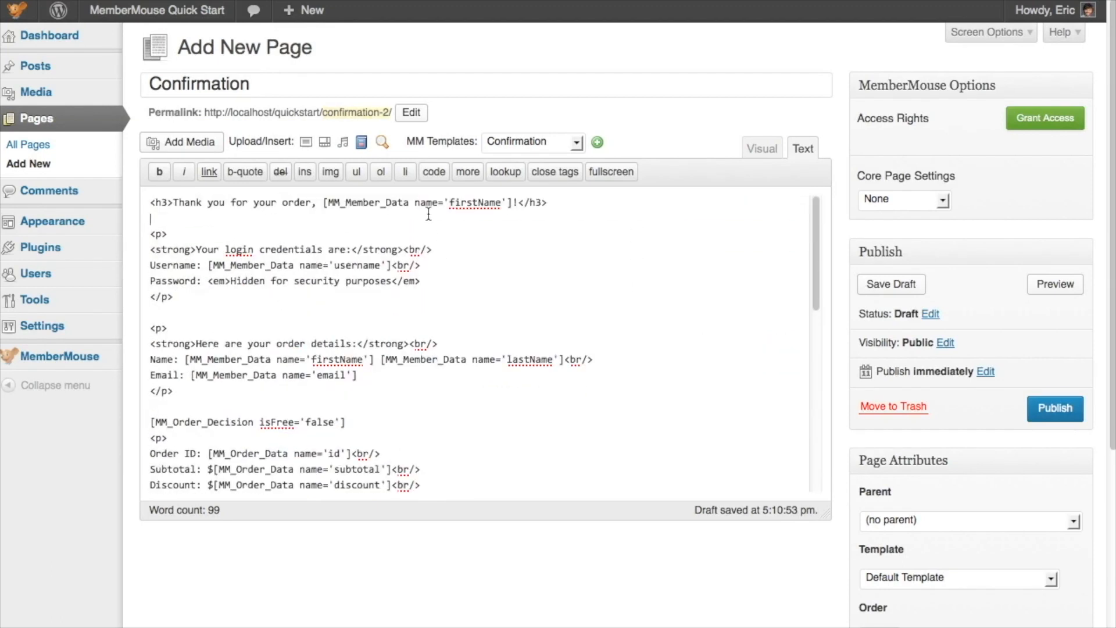
{"action": "key", "text": "Return"}
{"action": "key", "text": "Return"}
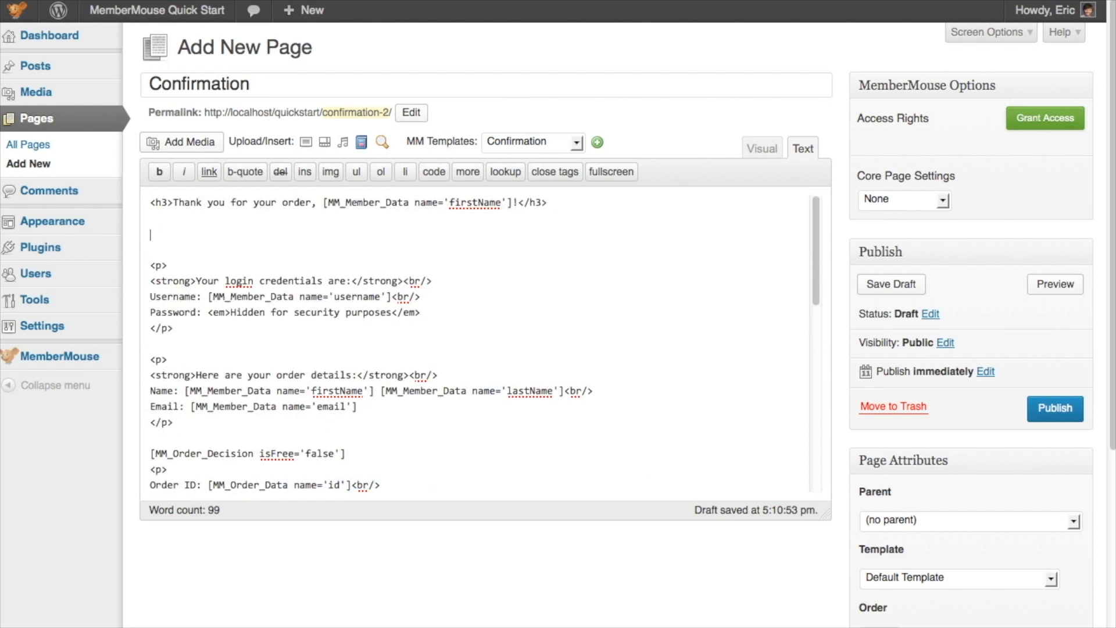
{"action": "type", "text": "You may also be interested in"}
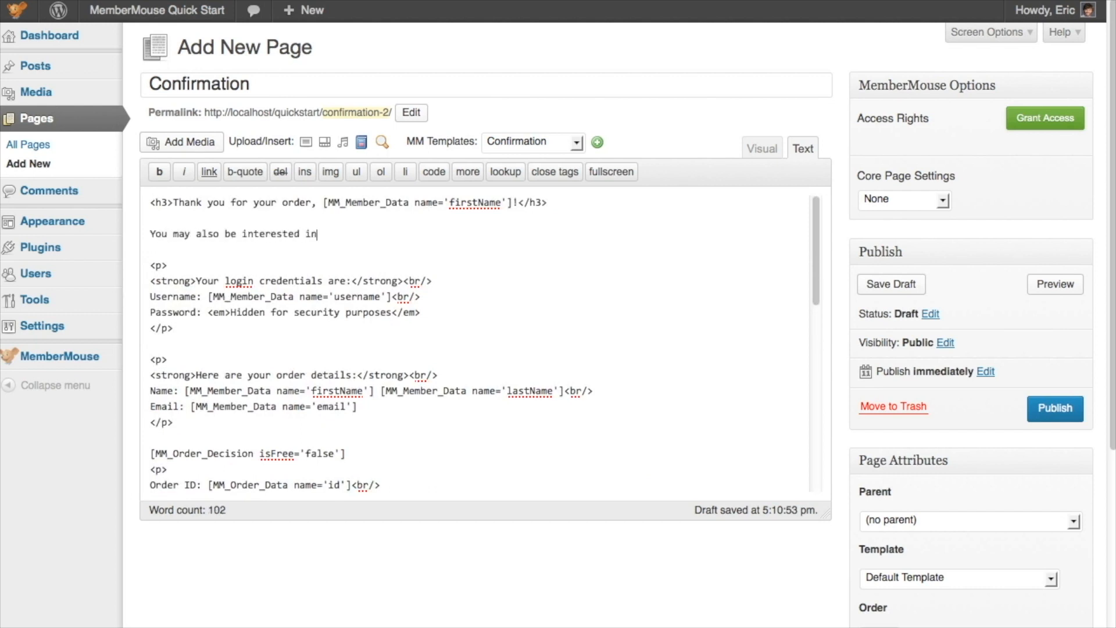
{"action": "type", "text": " this product:"}
{"action": "key", "text": "Return"}
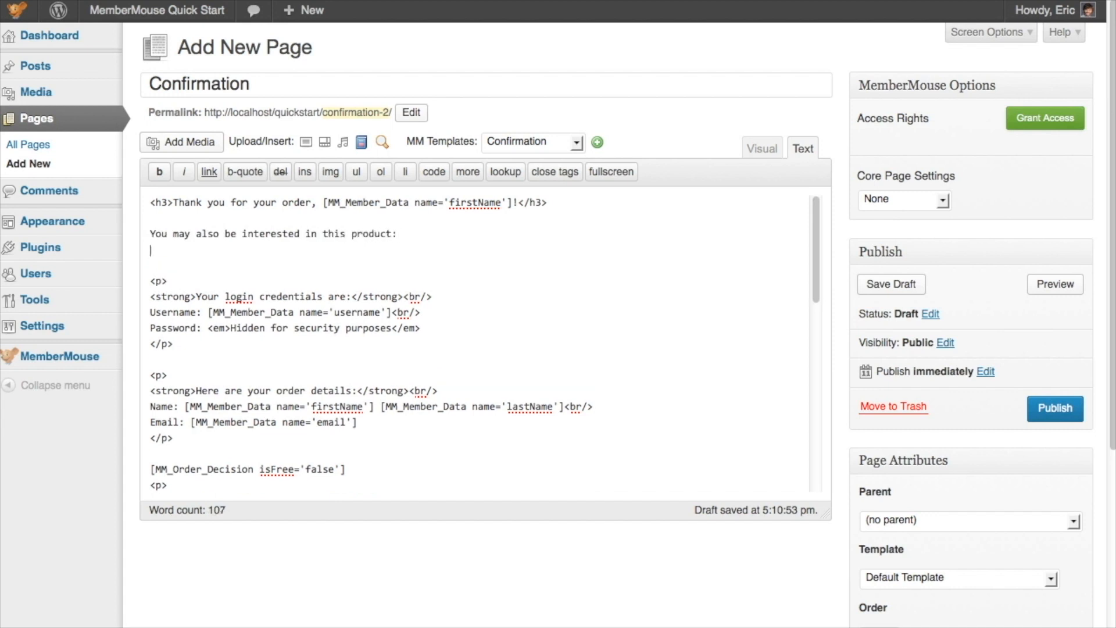
Insert a "Buy Now" link using the MM_Purchase_Link SmartTag from the Orders group below the new product line.
{"action": "left_click", "coordinate": [360, 141]}
{"action": "left_click", "coordinate": [282, 265]}
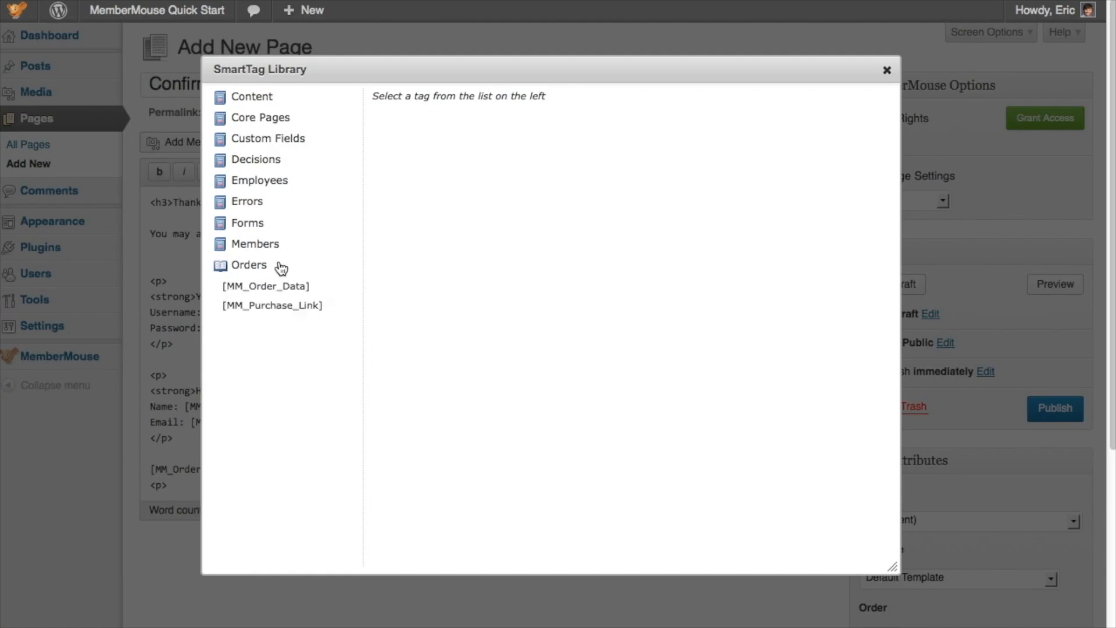
{"action": "left_click", "coordinate": [284, 306]}
{"action": "left_click", "coordinate": [399, 143]}
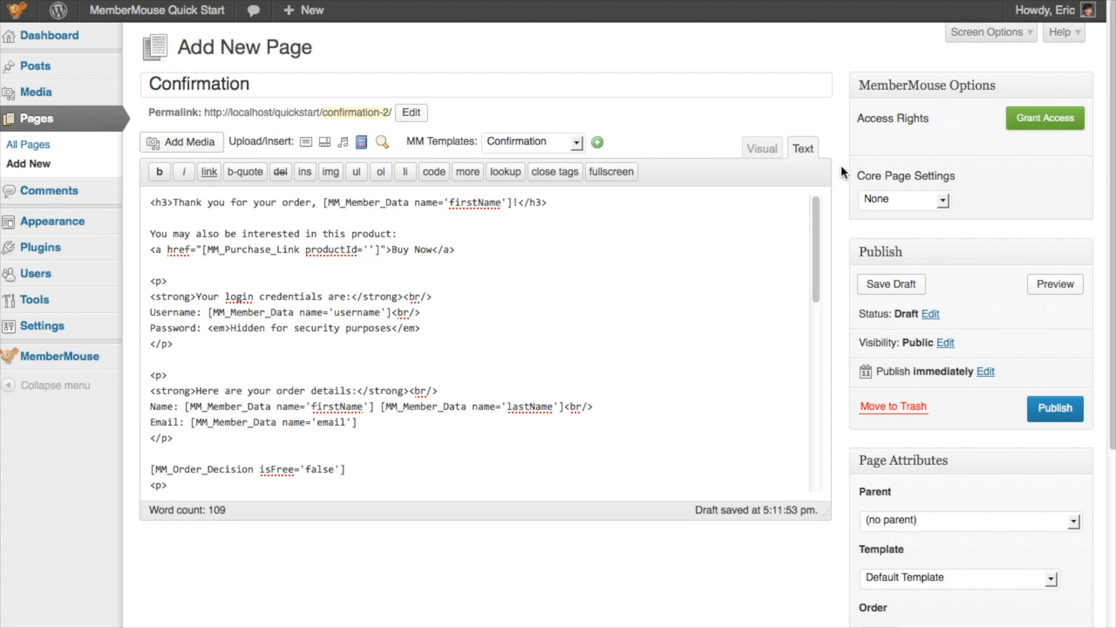
Make the page a Confirmation core page for the paid Bronze Membership and publish it.
{"action": "left_click", "coordinate": [878, 195]}
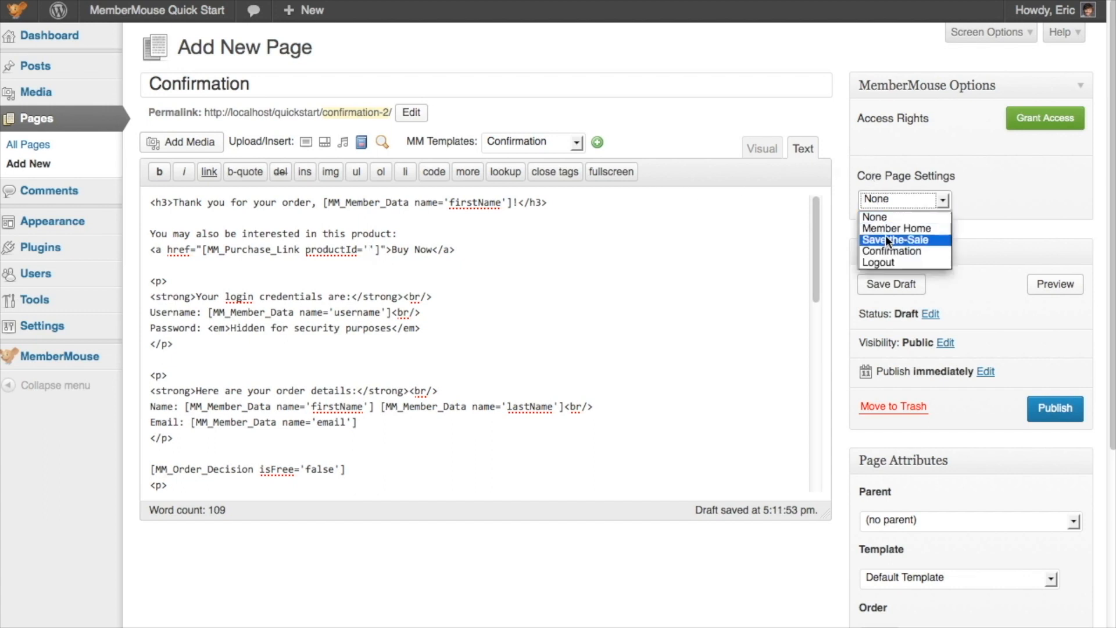
{"action": "left_click", "coordinate": [887, 250]}
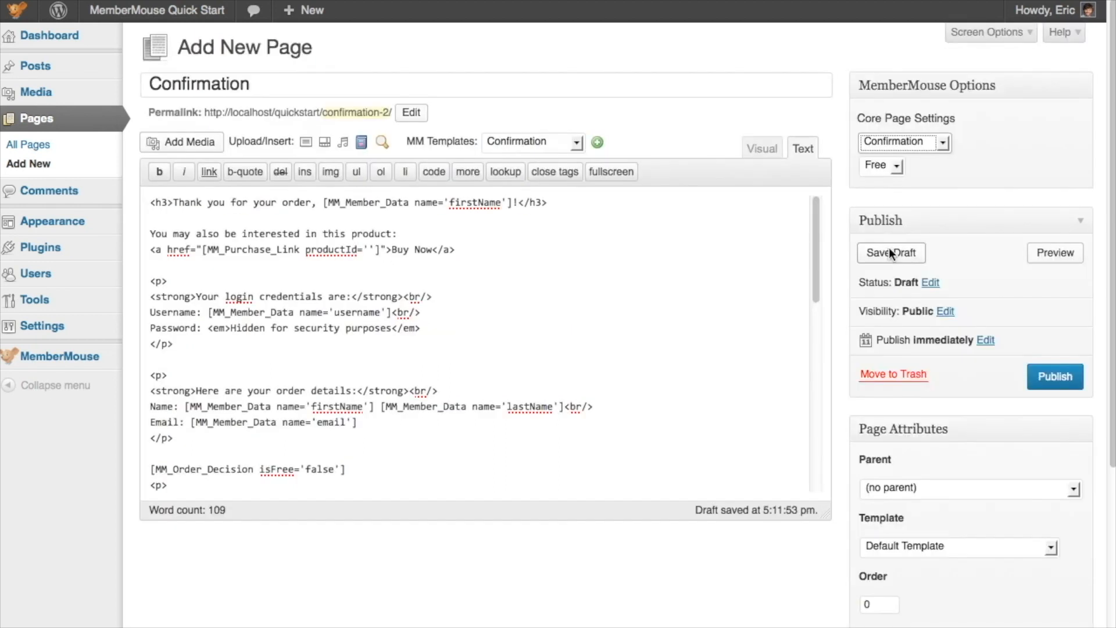
{"action": "left_click", "coordinate": [894, 166]}
{"action": "left_click", "coordinate": [894, 182]}
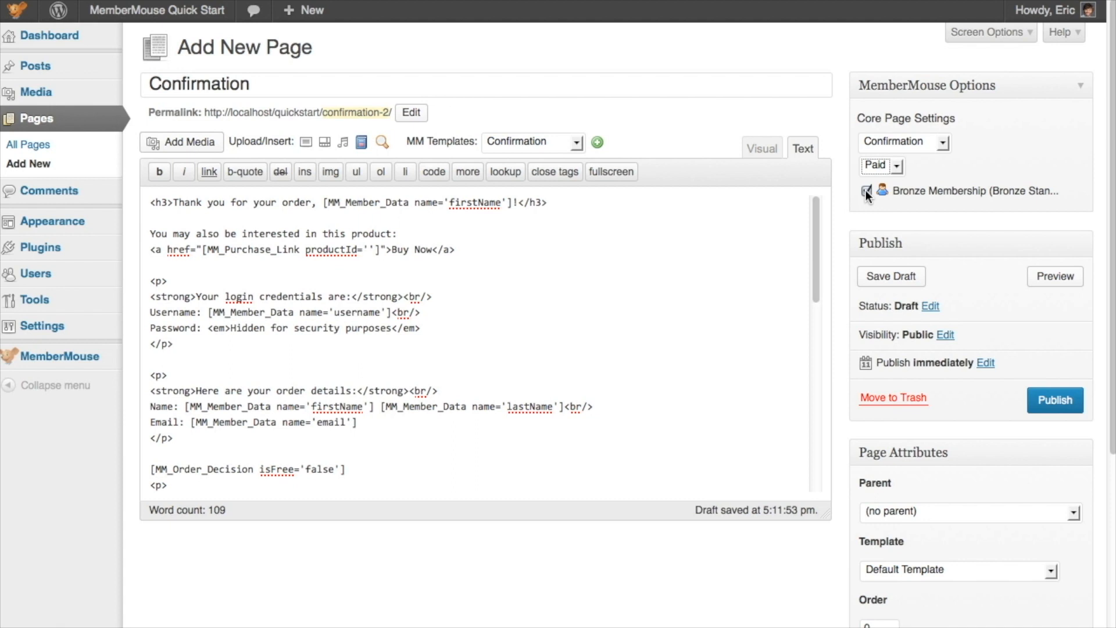
{"action": "left_click", "coordinate": [1042, 398]}
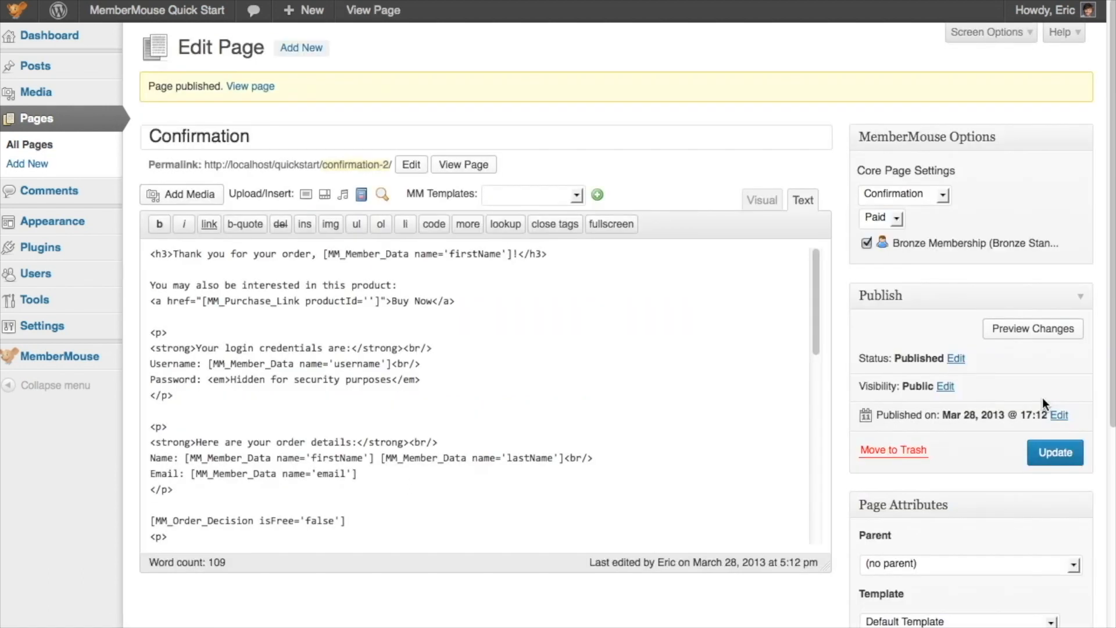
Grant the Bronze Membership access to the "Learning the Basics" page on day 0, and reload the public lesson page to test its protection.
{"action": "left_click", "coordinate": [75, 122]}
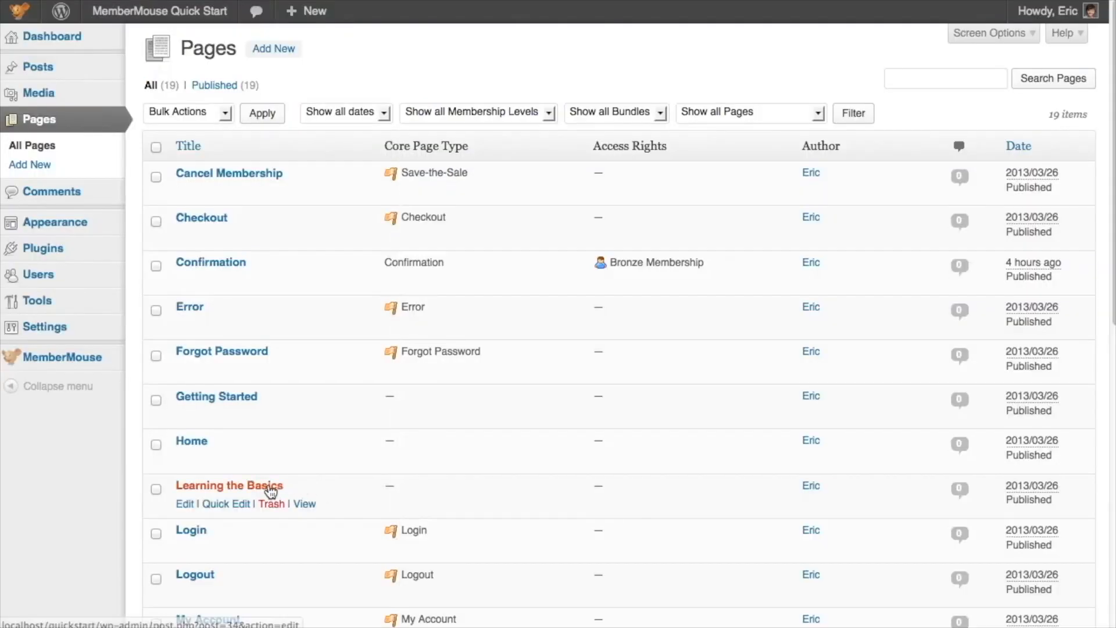
{"action": "left_click", "coordinate": [270, 487]}
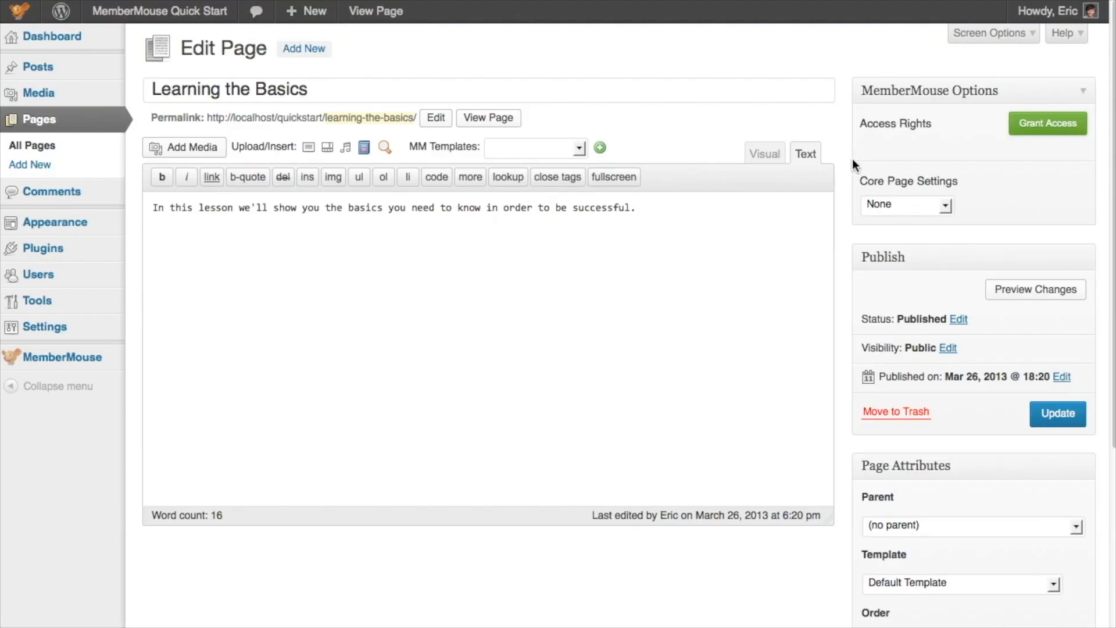
{"action": "left_click", "coordinate": [1048, 123]}
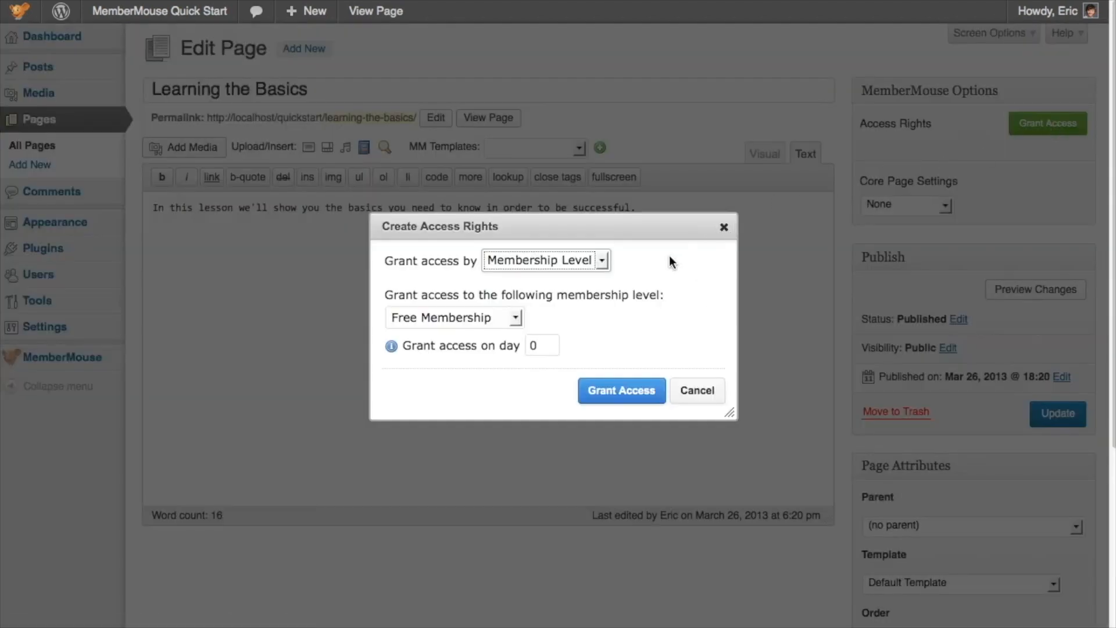
{"action": "left_click", "coordinate": [511, 317]}
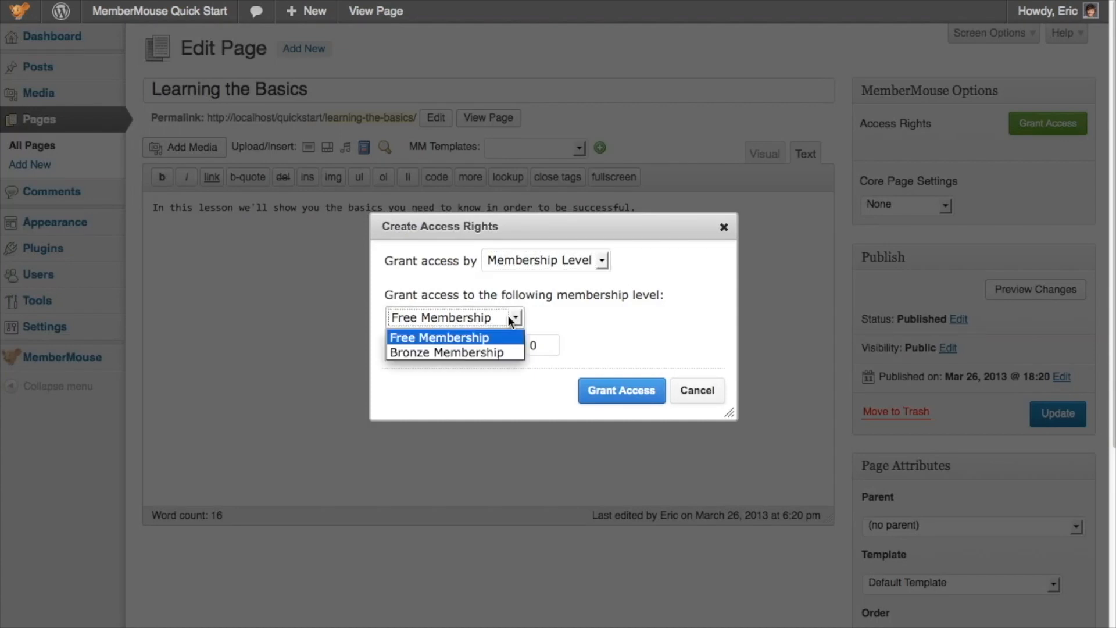
{"action": "left_click", "coordinate": [505, 351]}
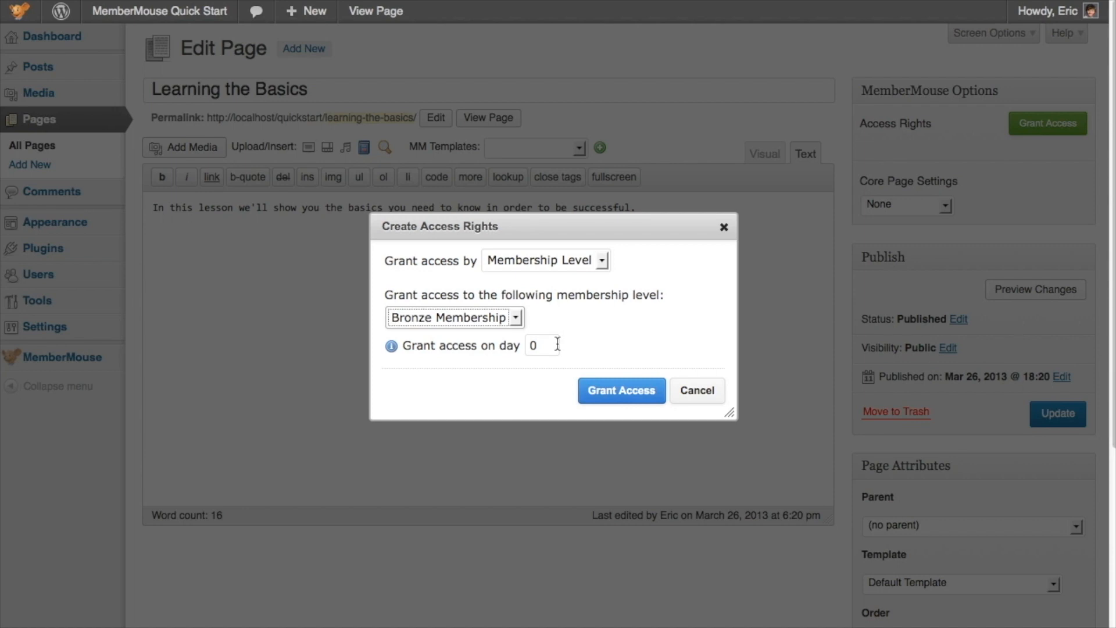
{"action": "left_click", "coordinate": [607, 392]}
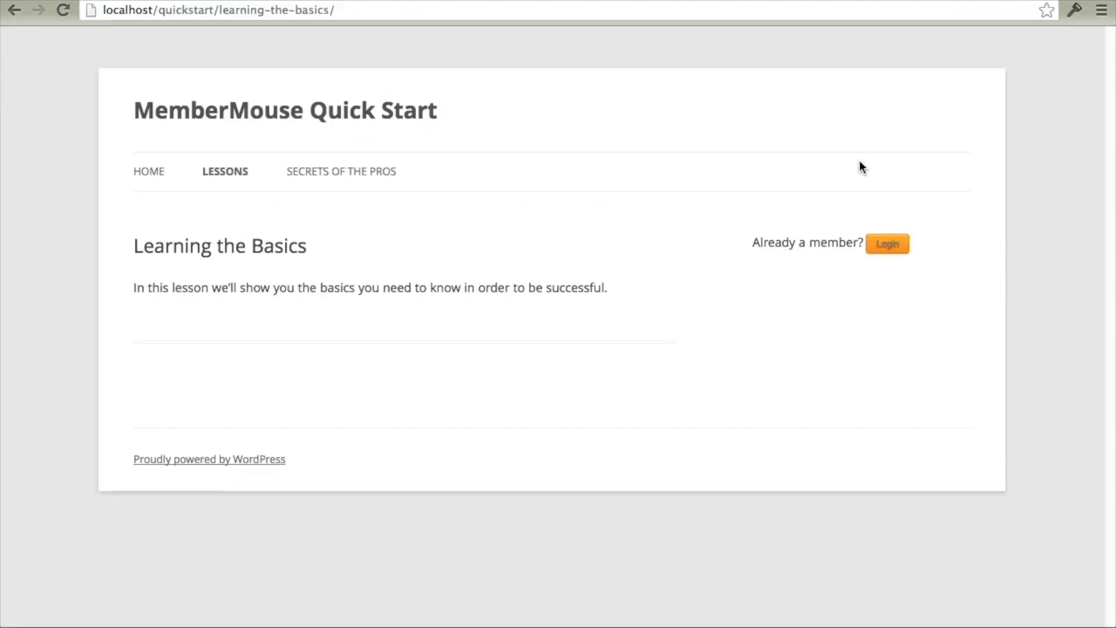
{"action": "key", "text": "super+r"}
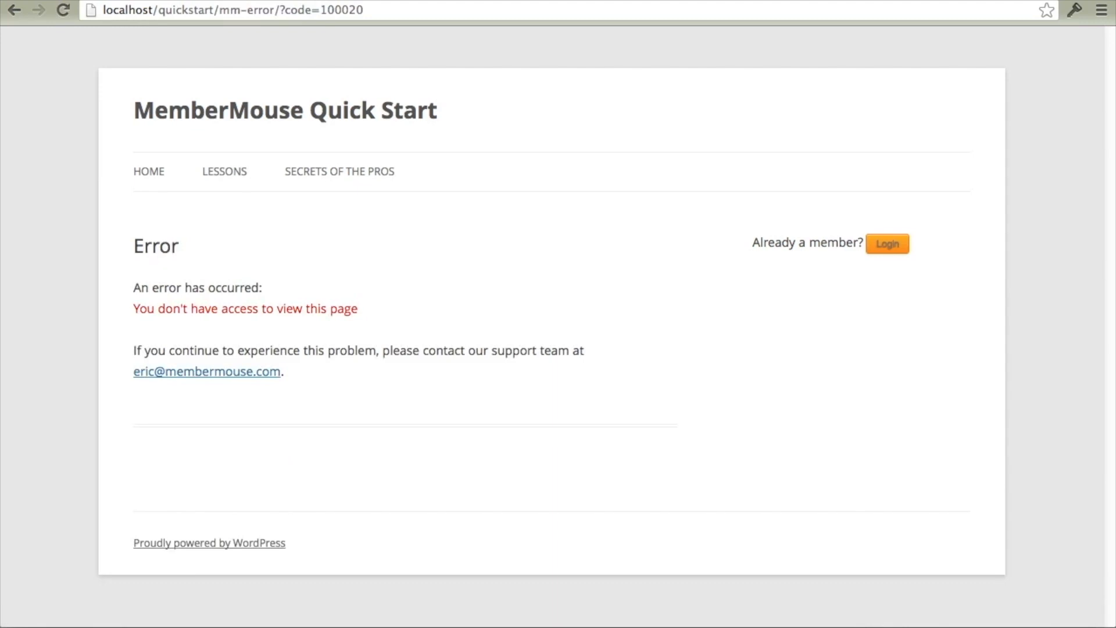
{"action": "key", "text": "super+Tab"}
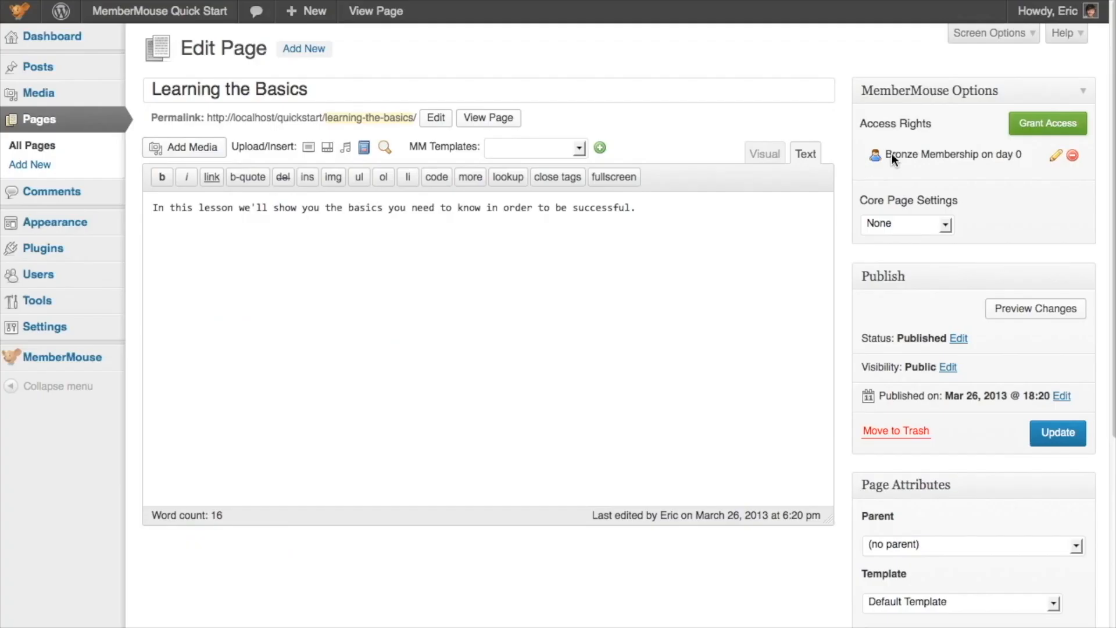
Grant the Free Membership access to the "Learning the Basics" page on day 7.
{"action": "left_click", "coordinate": [1025, 126]}
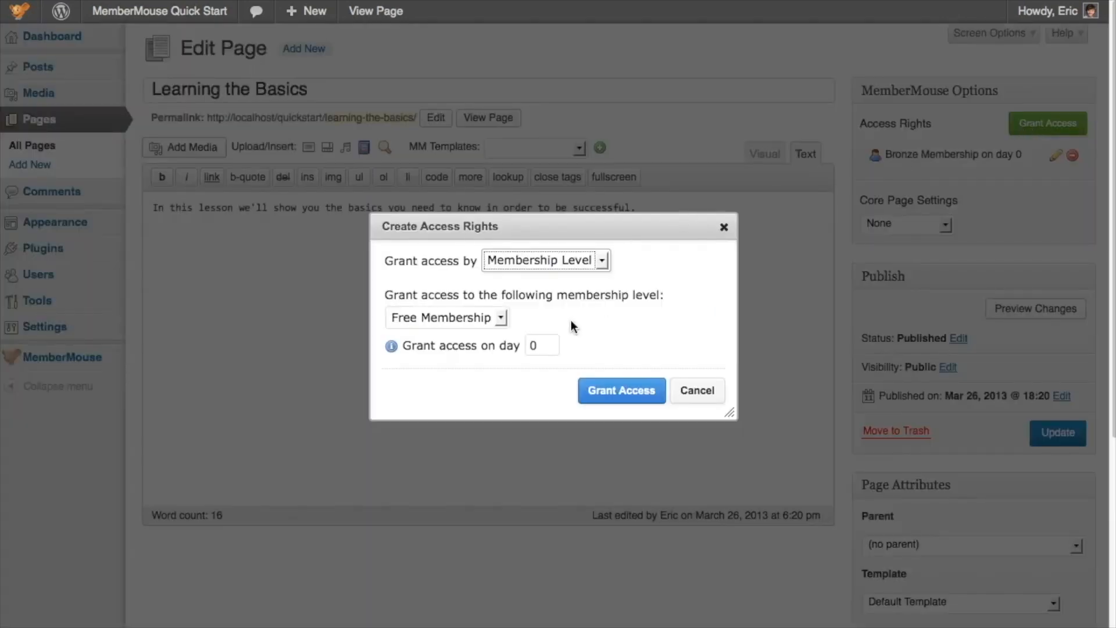
{"action": "left_click", "coordinate": [551, 345]}
{"action": "key", "text": "BackSpace"}
{"action": "type", "text": "7"}
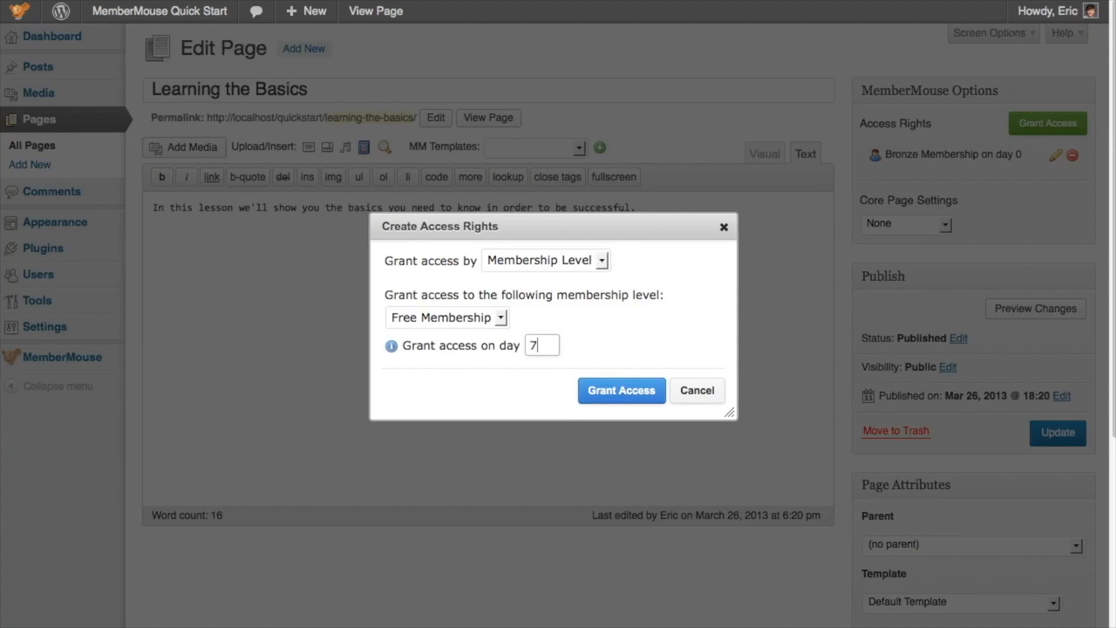
{"action": "left_click", "coordinate": [627, 389]}
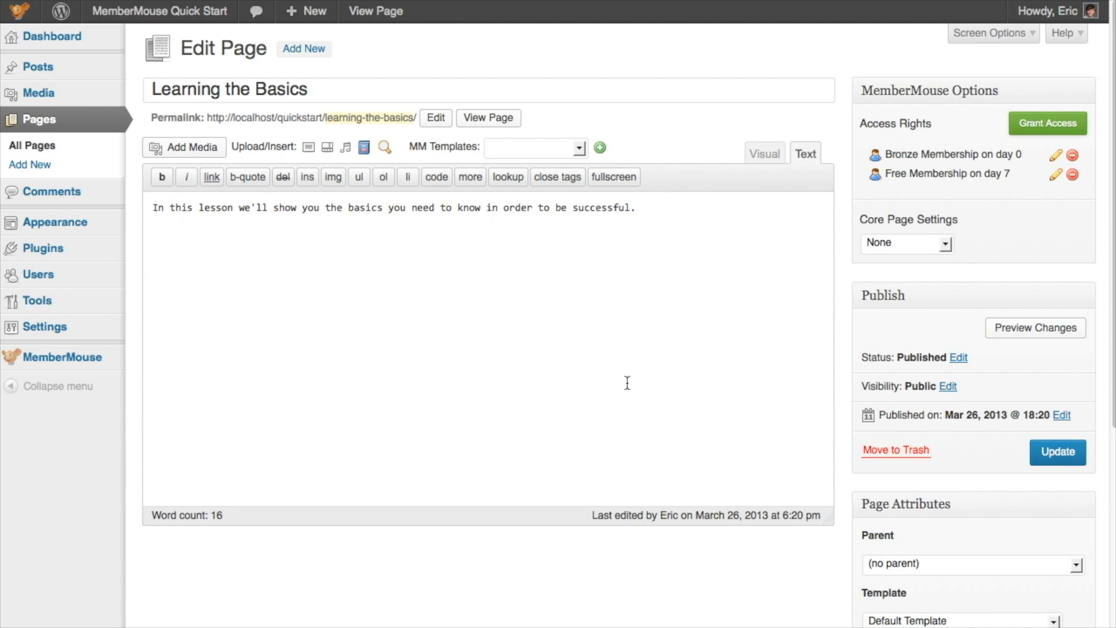
Display the drip content schedule for both the Bronze Membership and the Free Membership in MemberMouse's product settings.
{"action": "mouse_move", "coordinate": [64, 367]}
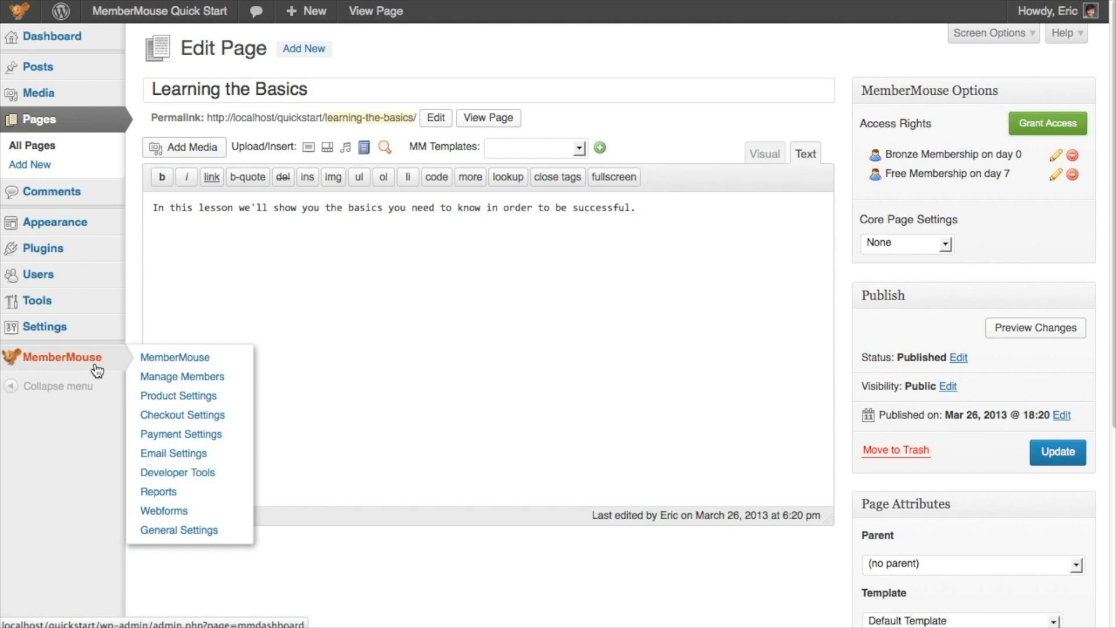
{"action": "left_click", "coordinate": [169, 397]}
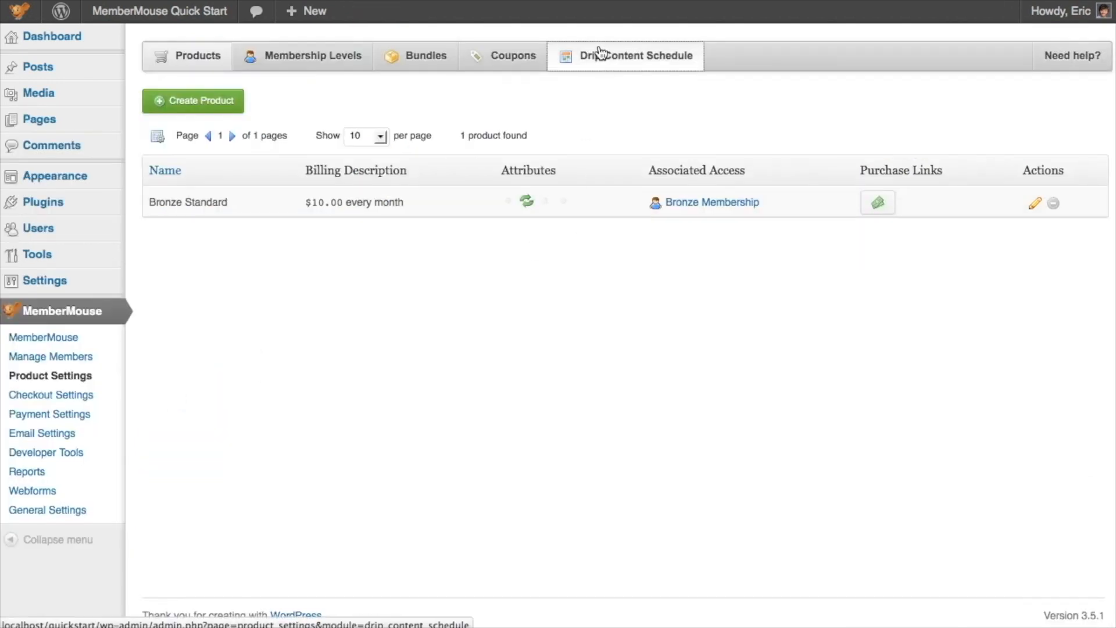
{"action": "left_click", "coordinate": [599, 54]}
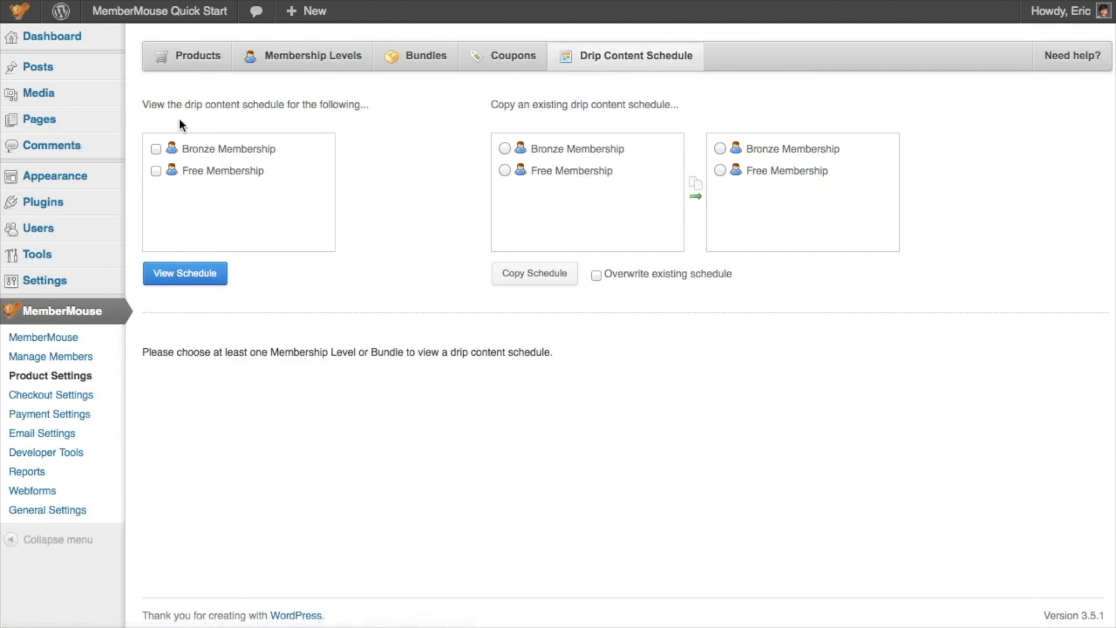
{"action": "left_click", "coordinate": [156, 171]}
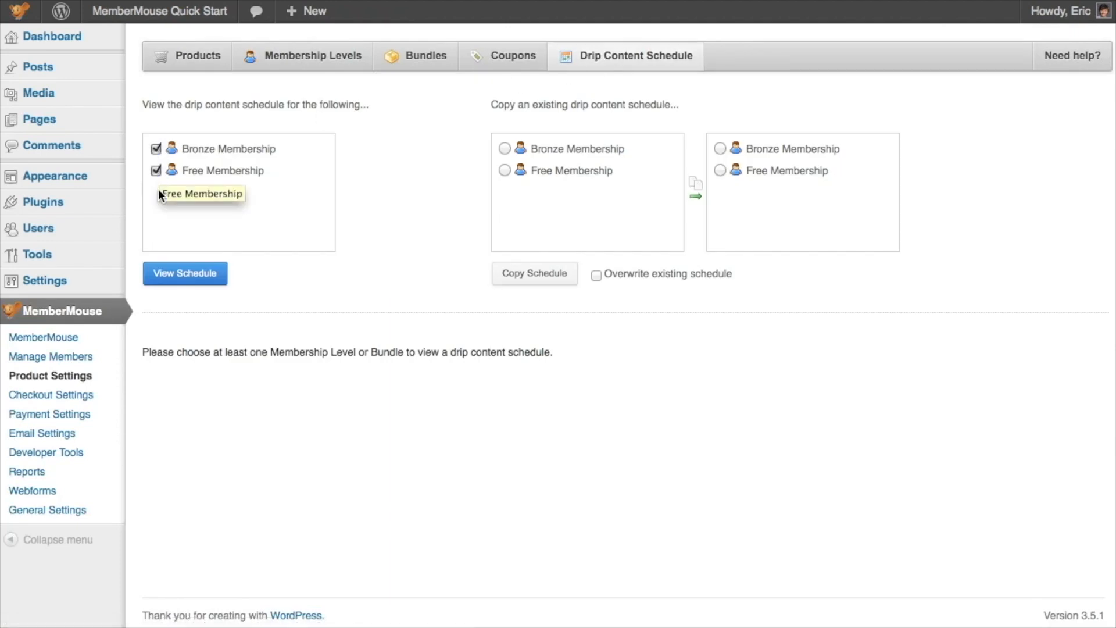
{"action": "left_click", "coordinate": [181, 284]}
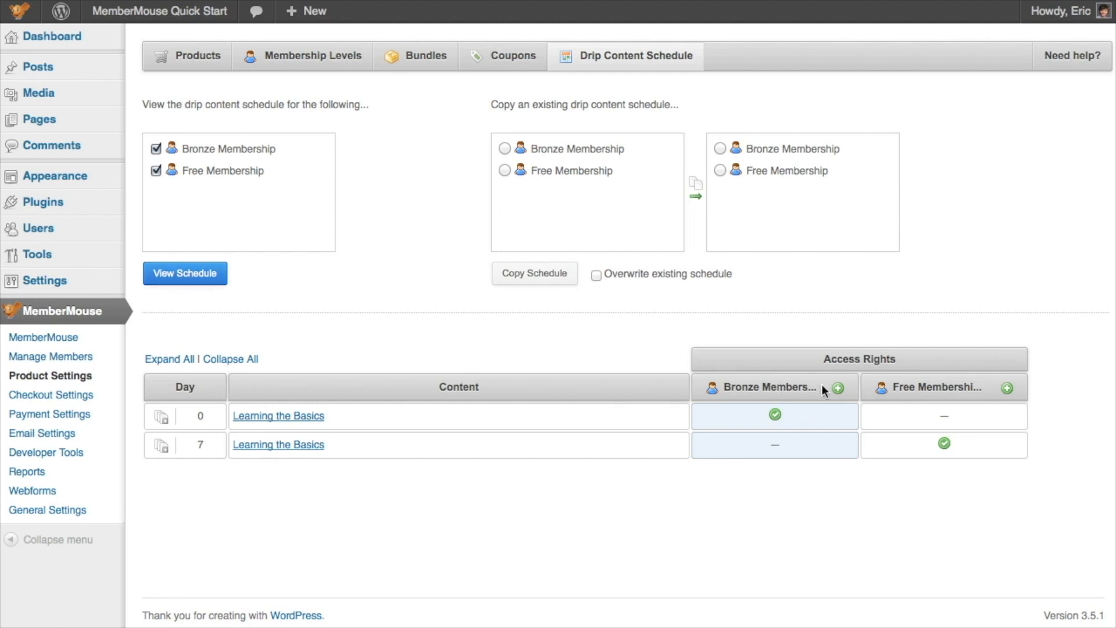
Grant the Bronze Membership access to the "Getting Started" page on day 0 from the drip content schedule.
{"action": "left_click", "coordinate": [837, 388]}
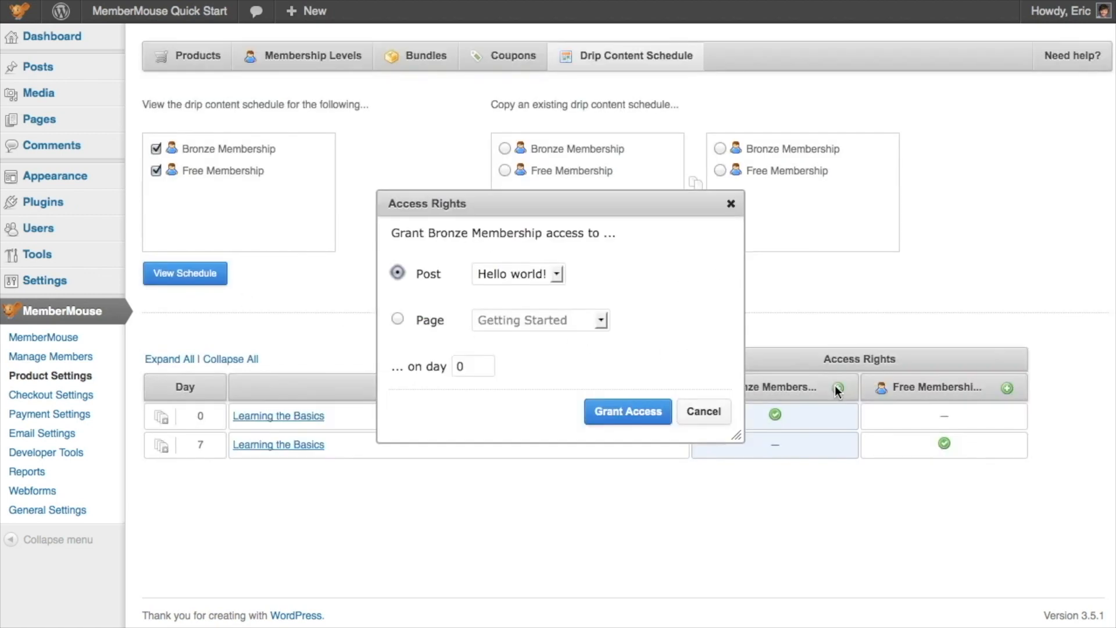
{"action": "left_click", "coordinate": [397, 319]}
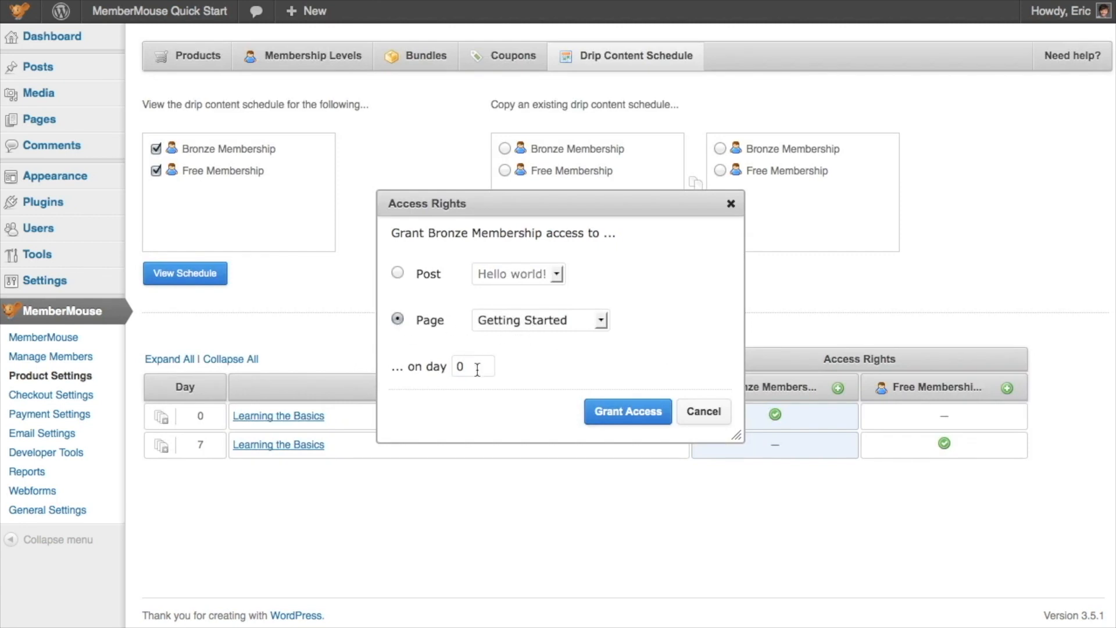
{"action": "left_click", "coordinate": [611, 410]}
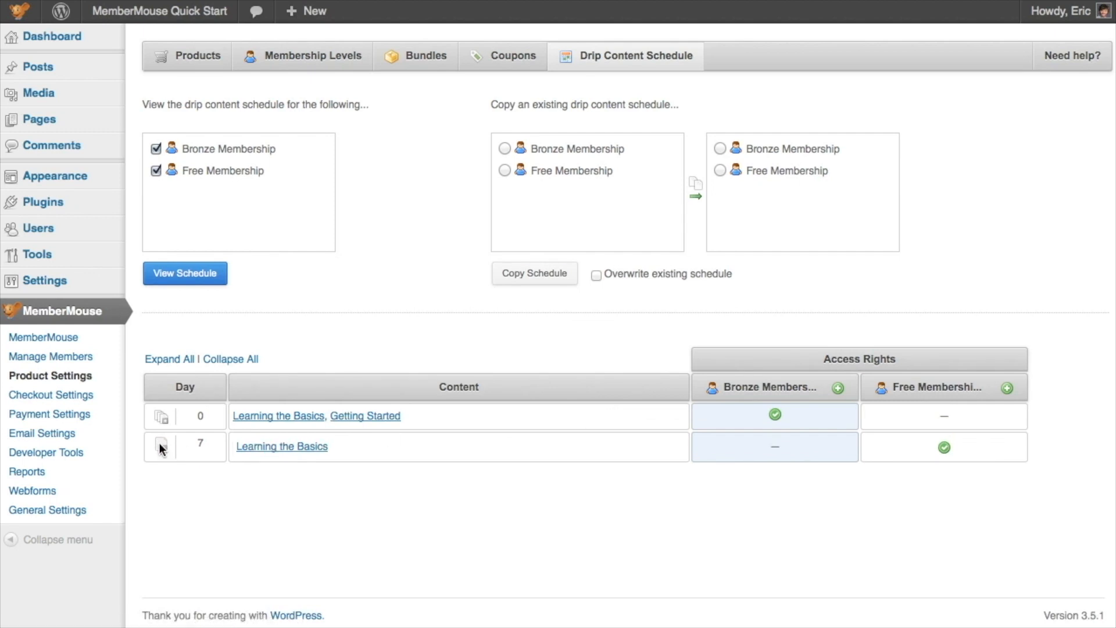
Edit the Free Membership's day 7 access right to "Learning the Basics" in the drip content schedule.
{"action": "left_click", "coordinate": [944, 446]}
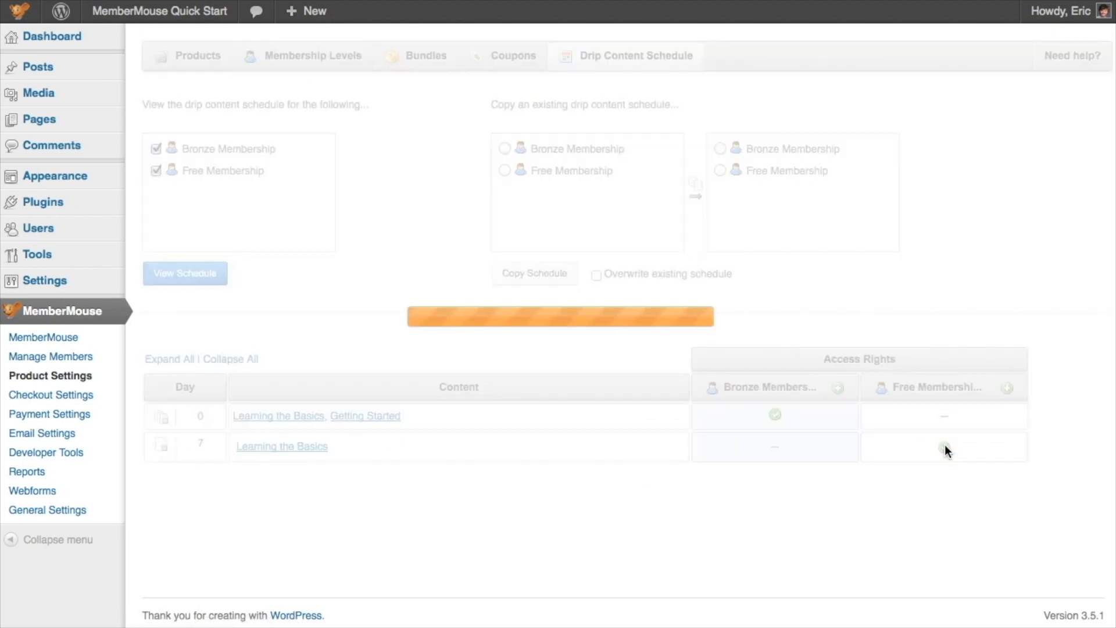
{"action": "left_click", "coordinate": [388, 331]}
{"action": "left_click", "coordinate": [618, 375]}
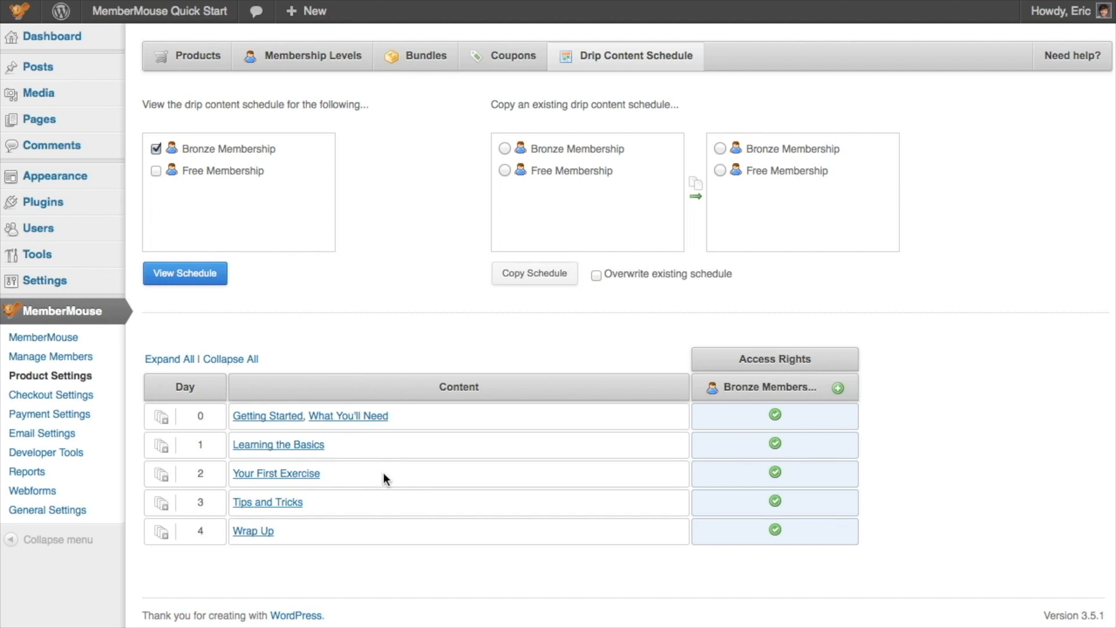
Visit the site's home page and examine the membership levels and days offered in the MM Preview Settings.
{"action": "mouse_move", "coordinate": [209, 21]}
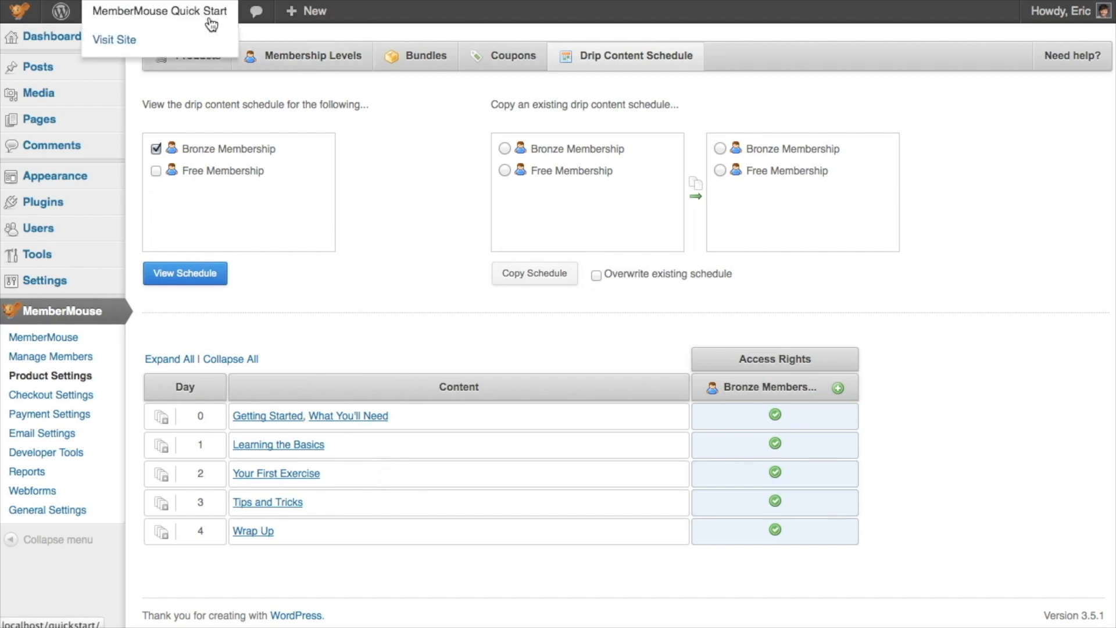
{"action": "left_click", "coordinate": [208, 40]}
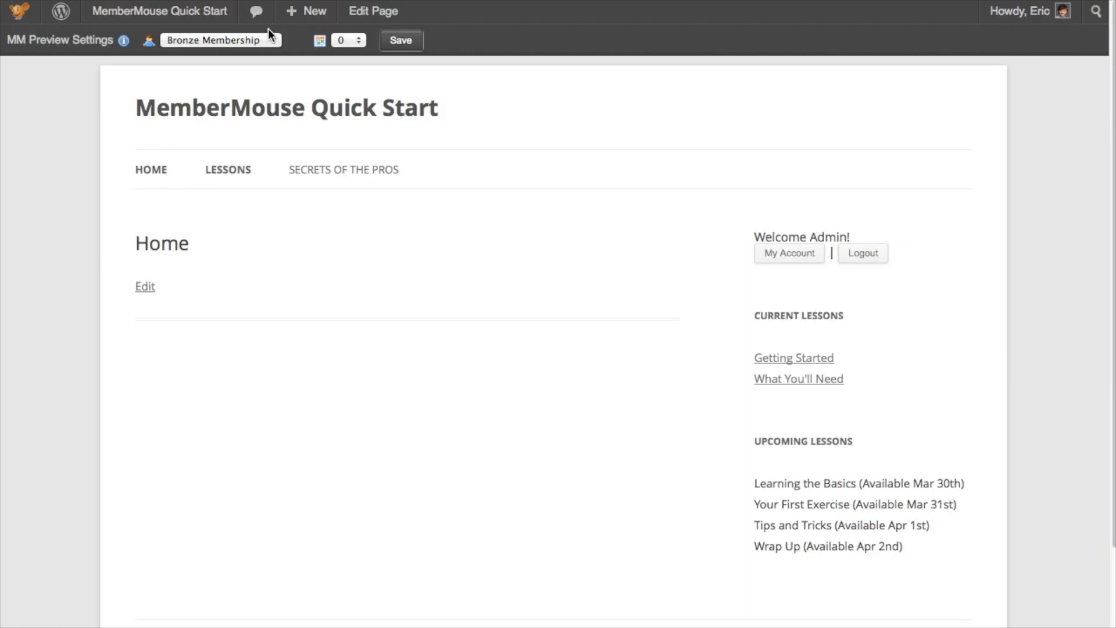
{"action": "left_click", "coordinate": [267, 36]}
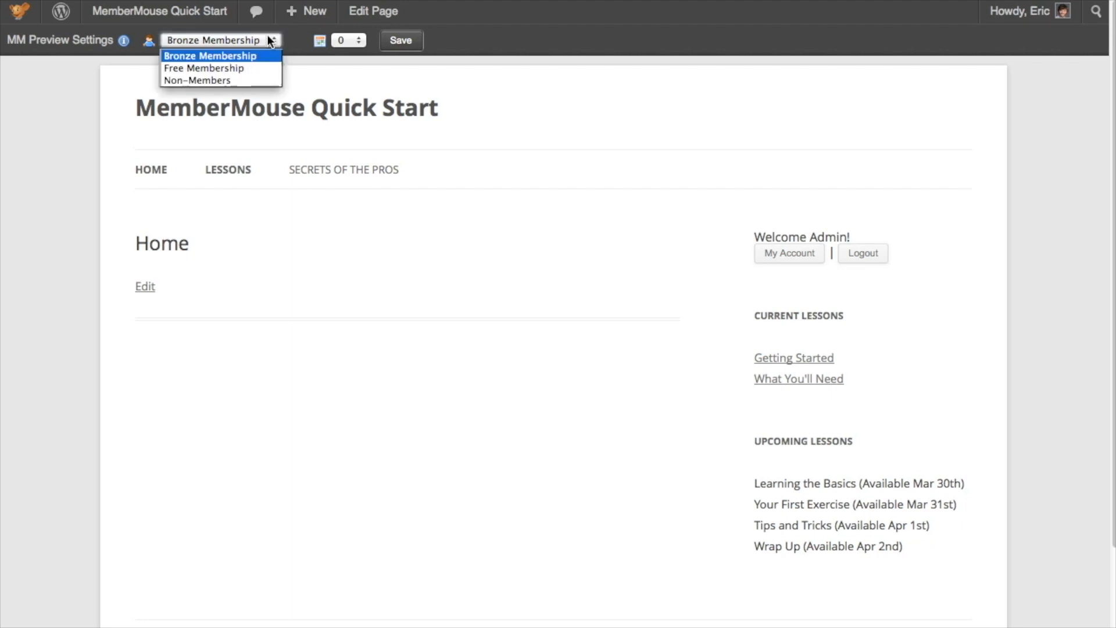
{"action": "left_click", "coordinate": [344, 38]}
{"action": "left_click", "coordinate": [345, 38]}
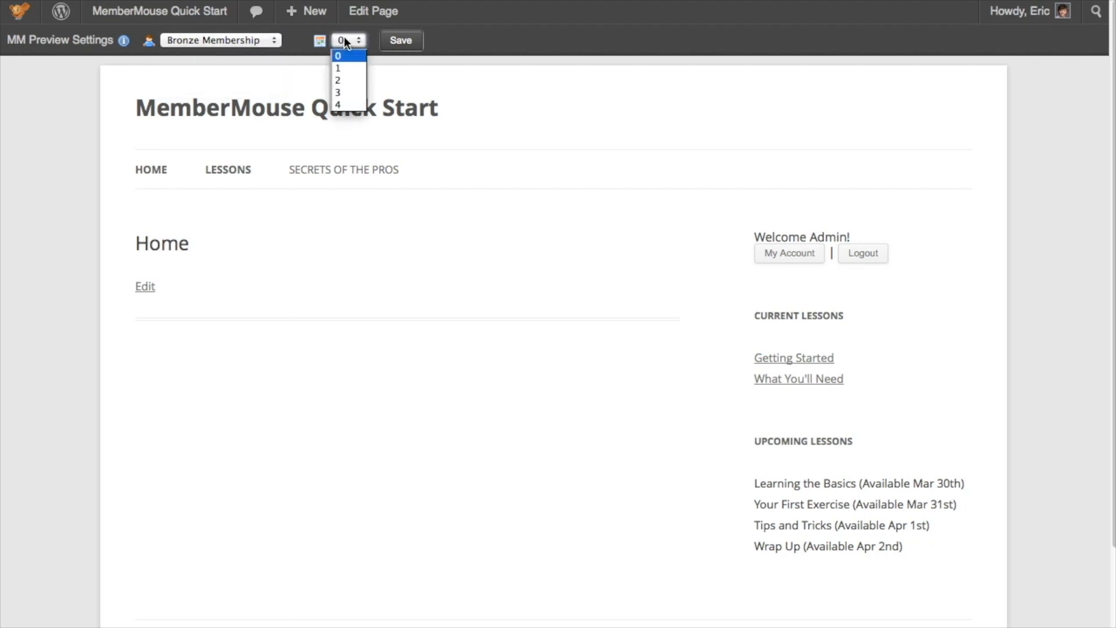
{"action": "left_click", "coordinate": [344, 39]}
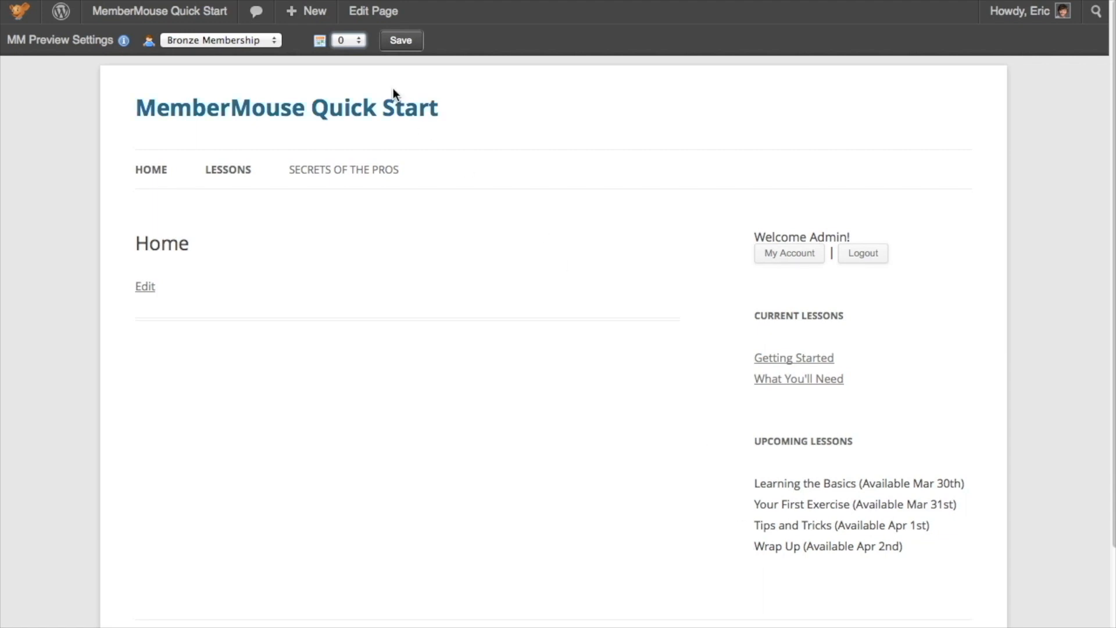
Preview the site as a Bronze member on day 1 and check the current and upcoming lessons.
{"action": "left_click", "coordinate": [353, 39]}
{"action": "left_click", "coordinate": [353, 68]}
{"action": "left_click", "coordinate": [400, 46]}
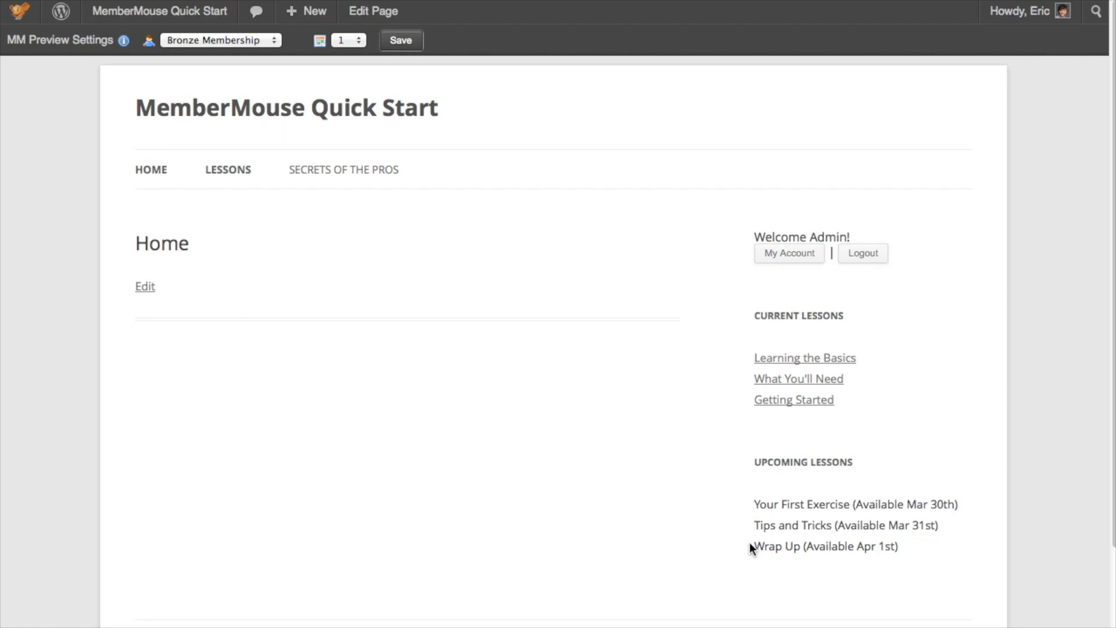
{"action": "mouse_move", "coordinate": [241, 170]}
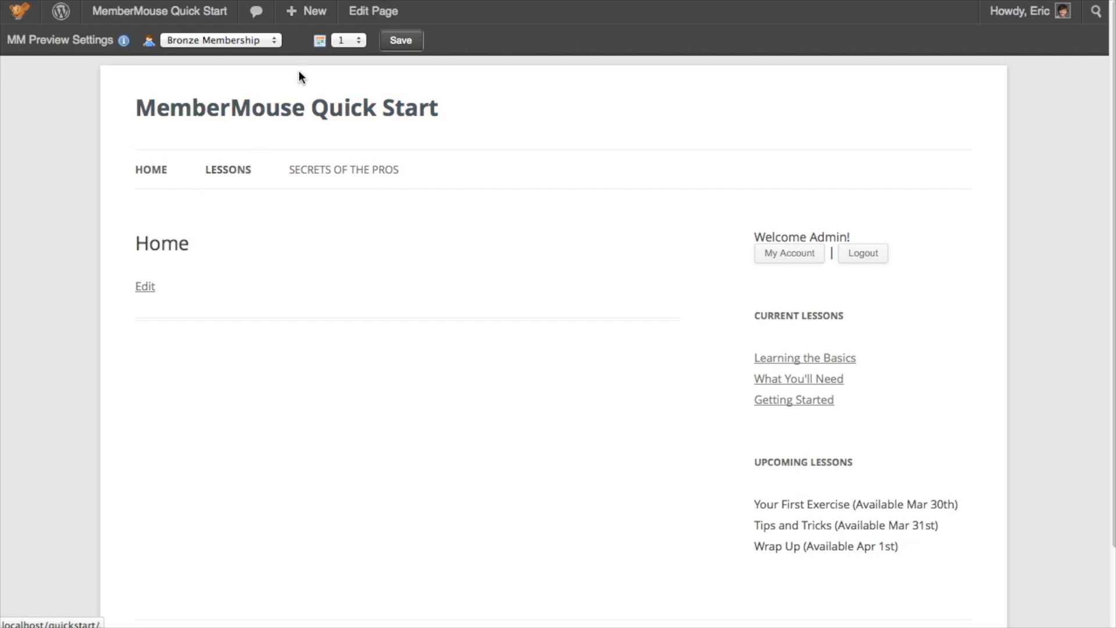
Switch the Bronze Membership preview to day 2 and check which lessons the Lessons menu offers.
{"action": "left_click", "coordinate": [352, 42]}
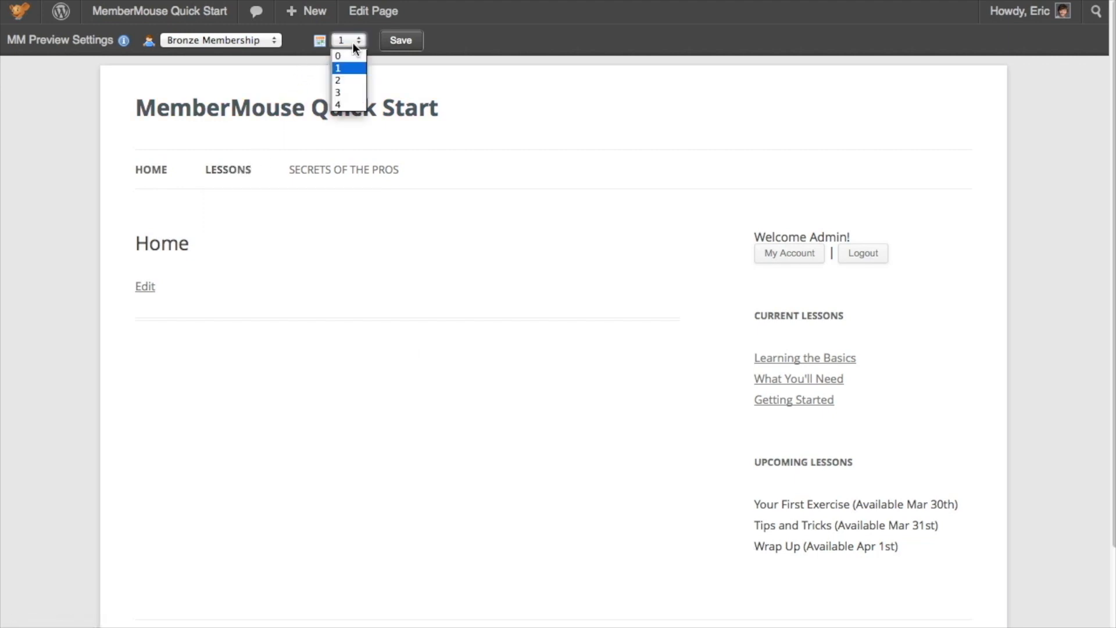
{"action": "left_click", "coordinate": [353, 80]}
{"action": "left_click", "coordinate": [395, 41]}
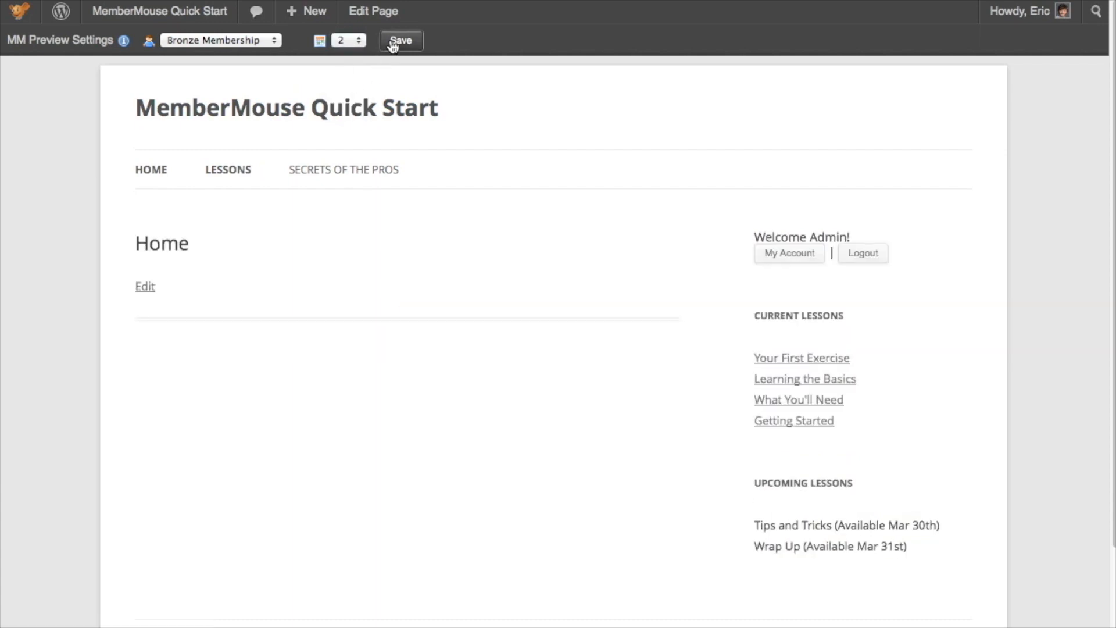
{"action": "mouse_move", "coordinate": [244, 169]}
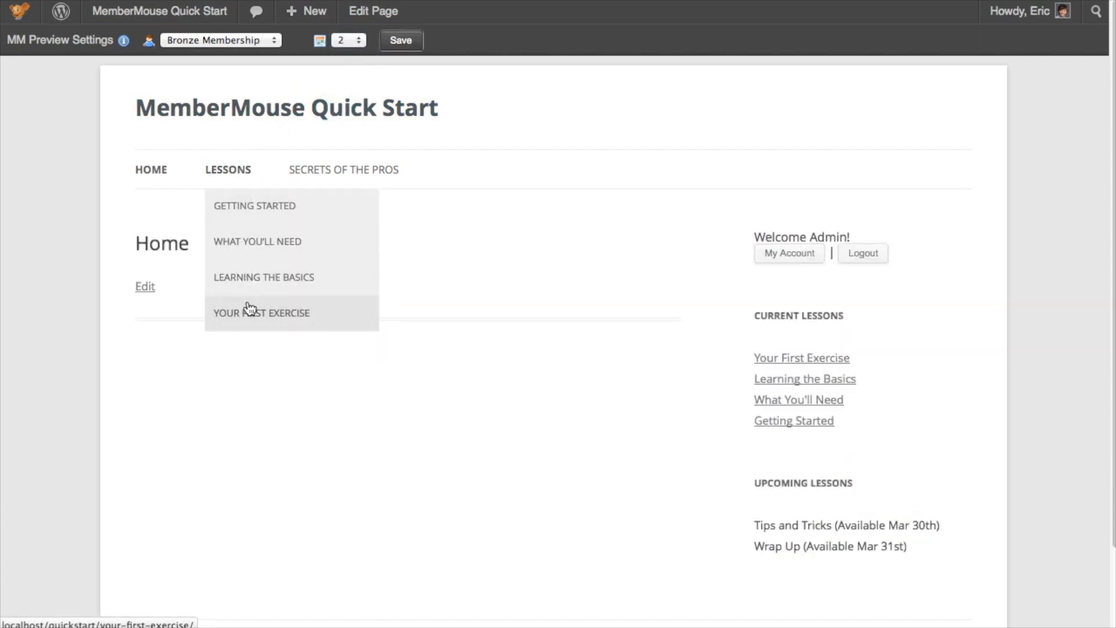
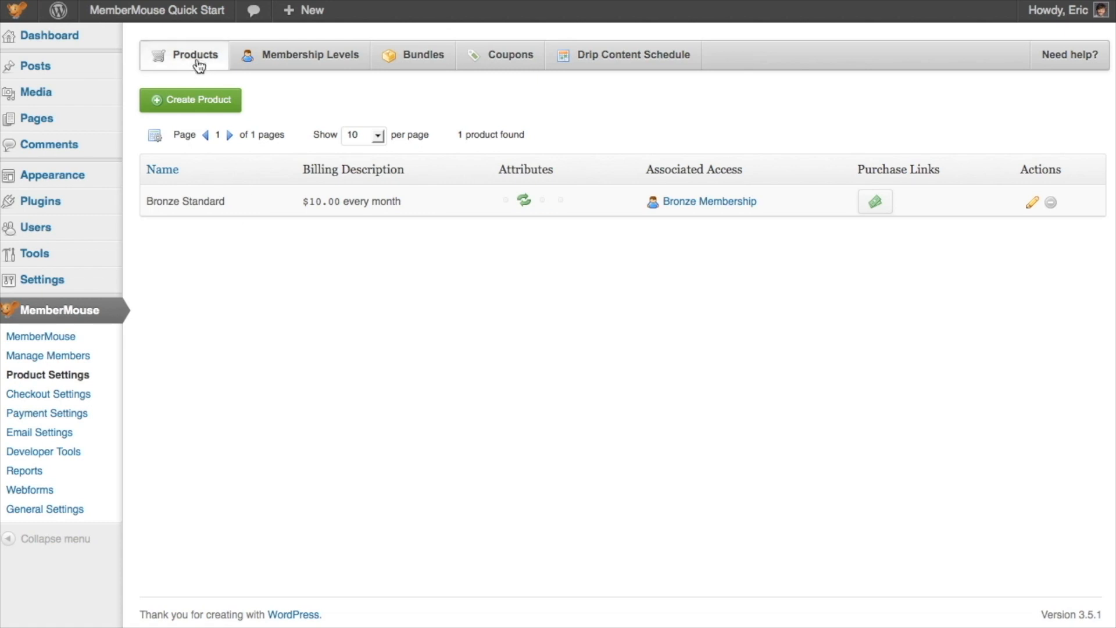
Create a product named "Secrets of the Pros Product" with a price of 29.95 and save it.
{"action": "left_click", "coordinate": [199, 98]}
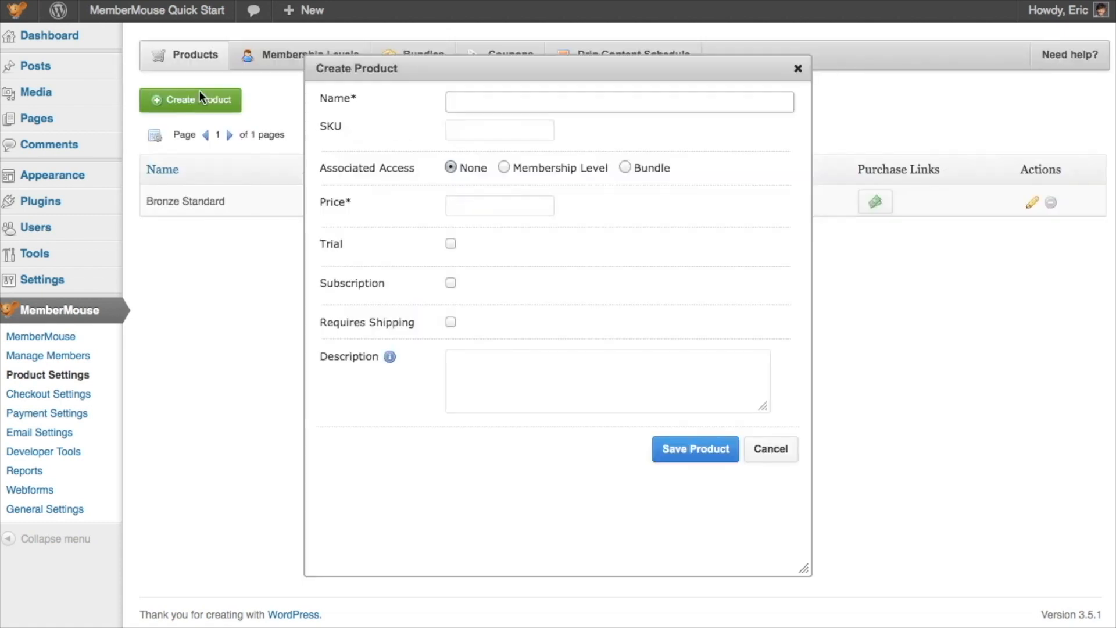
{"action": "type", "text": "Secrets of the Pros Product"}
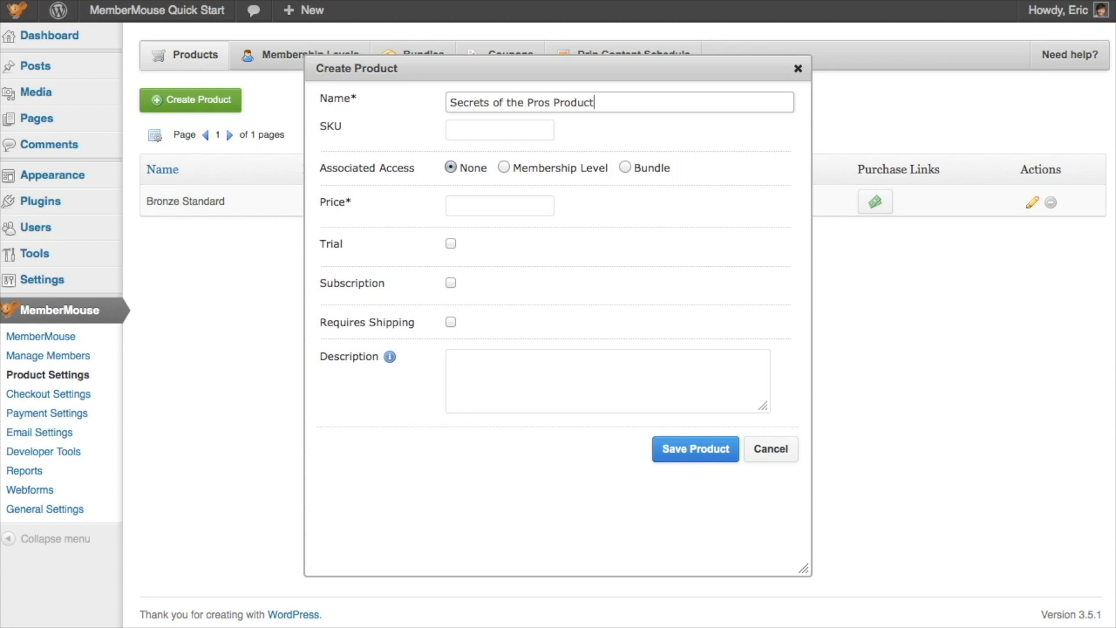
{"action": "left_click", "coordinate": [479, 214]}
{"action": "type", "text": "29.95"}
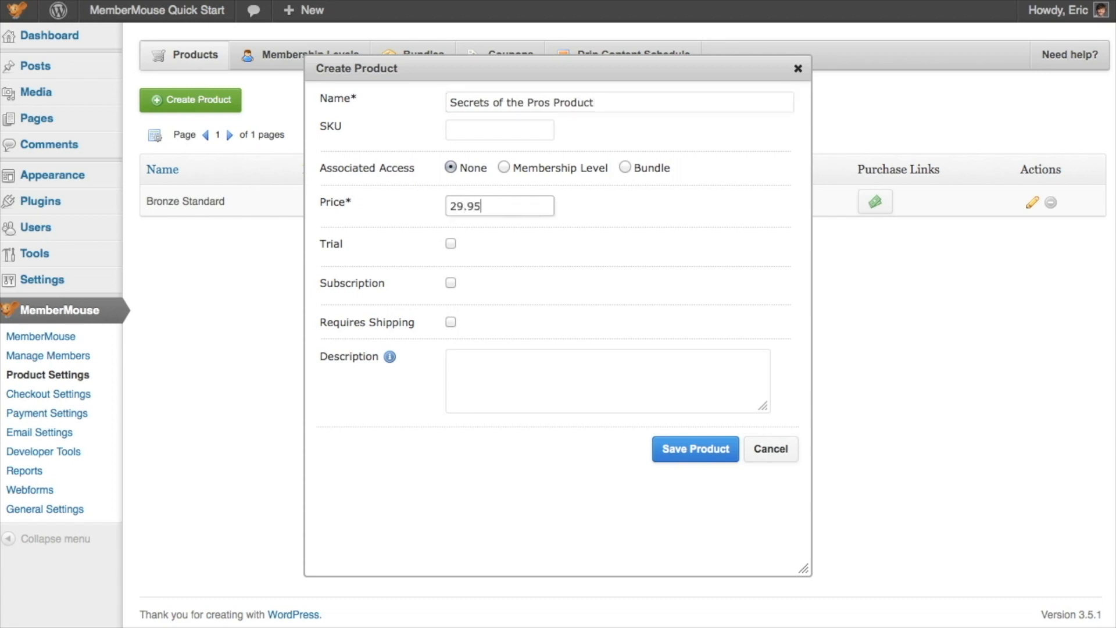
{"action": "left_click", "coordinate": [691, 454]}
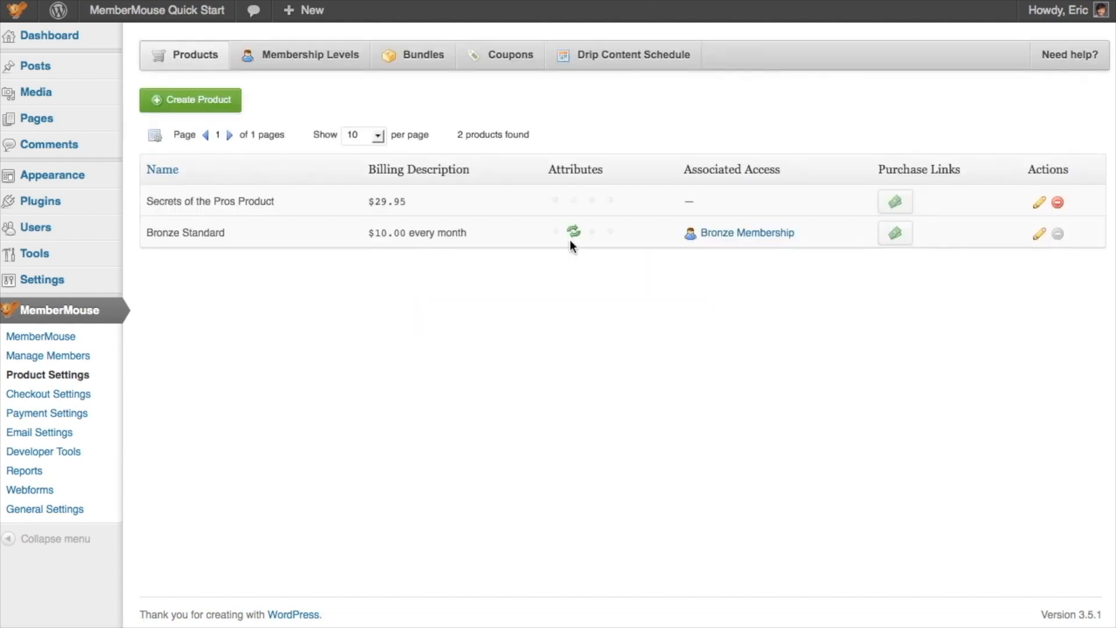
Create a paid bundle named "Secrets of the Pros" linked to the Secrets of the Pros Product.
{"action": "left_click", "coordinate": [427, 59]}
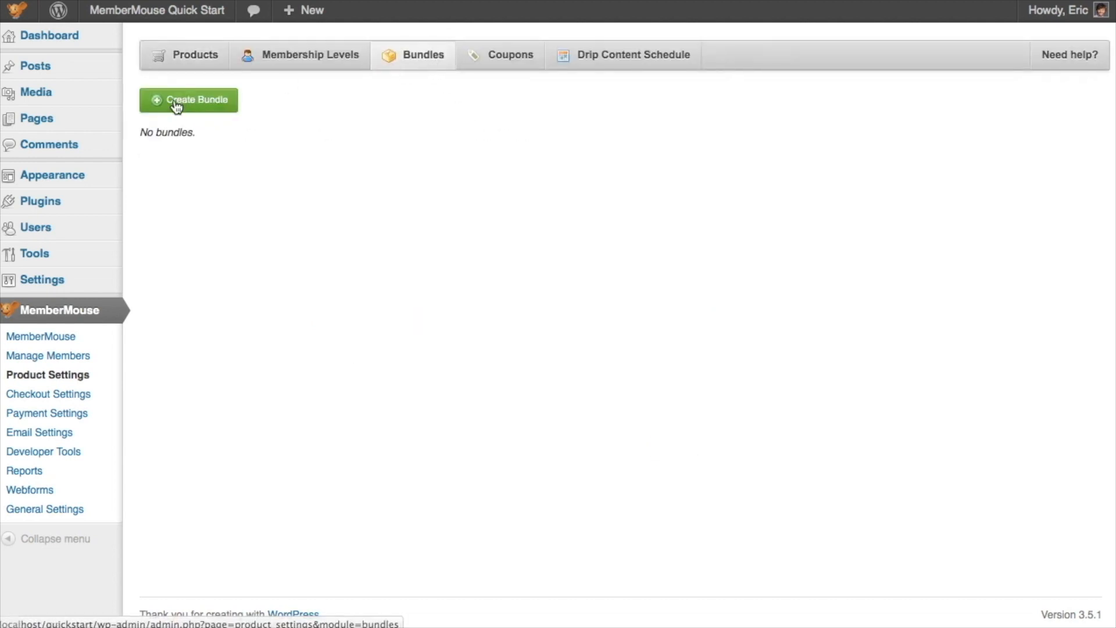
{"action": "left_click", "coordinate": [175, 102]}
{"action": "type", "text": "Secrets of the Pros"}
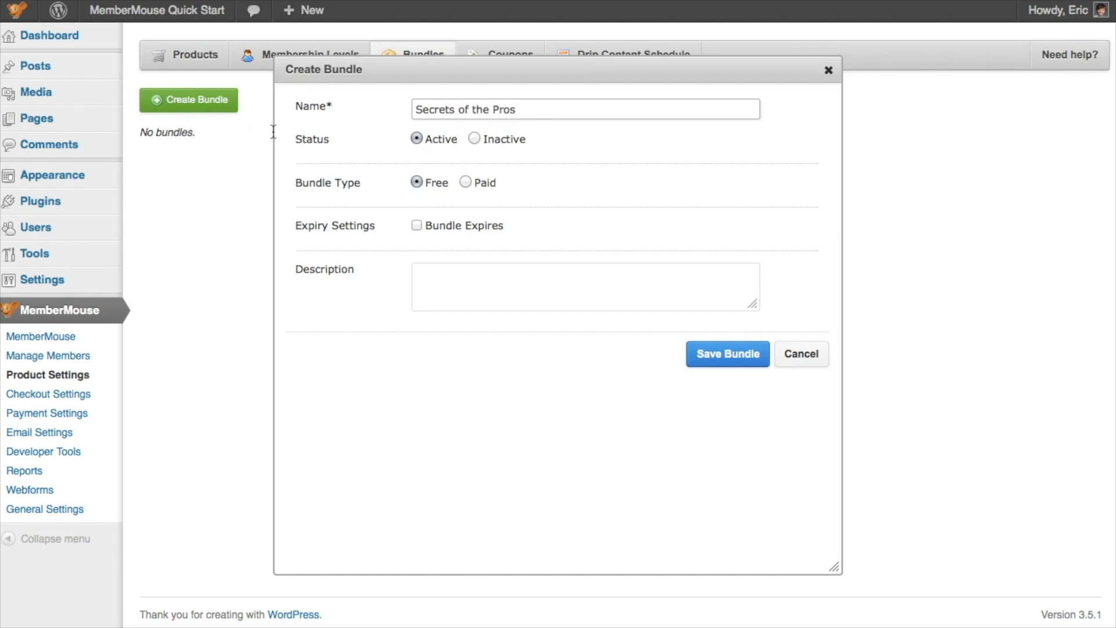
{"action": "left_click", "coordinate": [468, 183]}
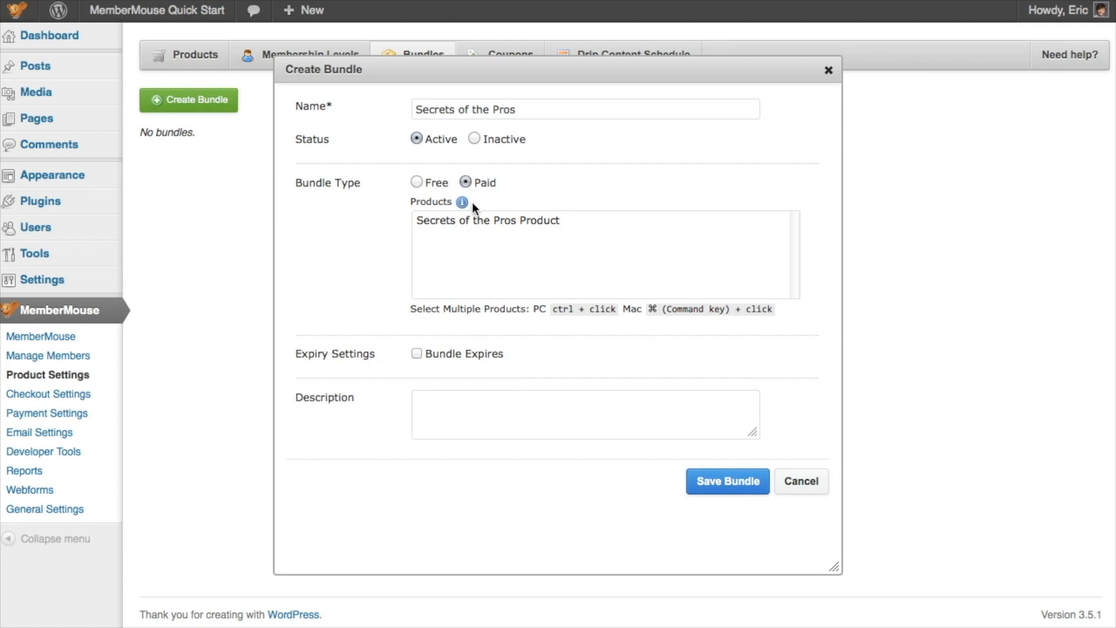
{"action": "left_click", "coordinate": [473, 219]}
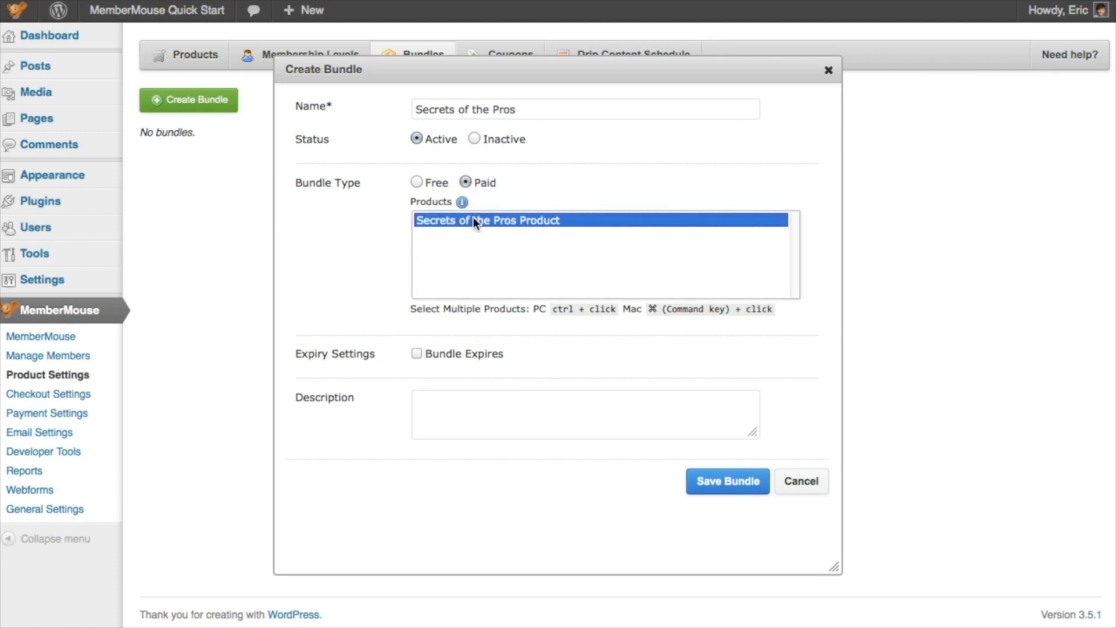
{"action": "left_click", "coordinate": [709, 486]}
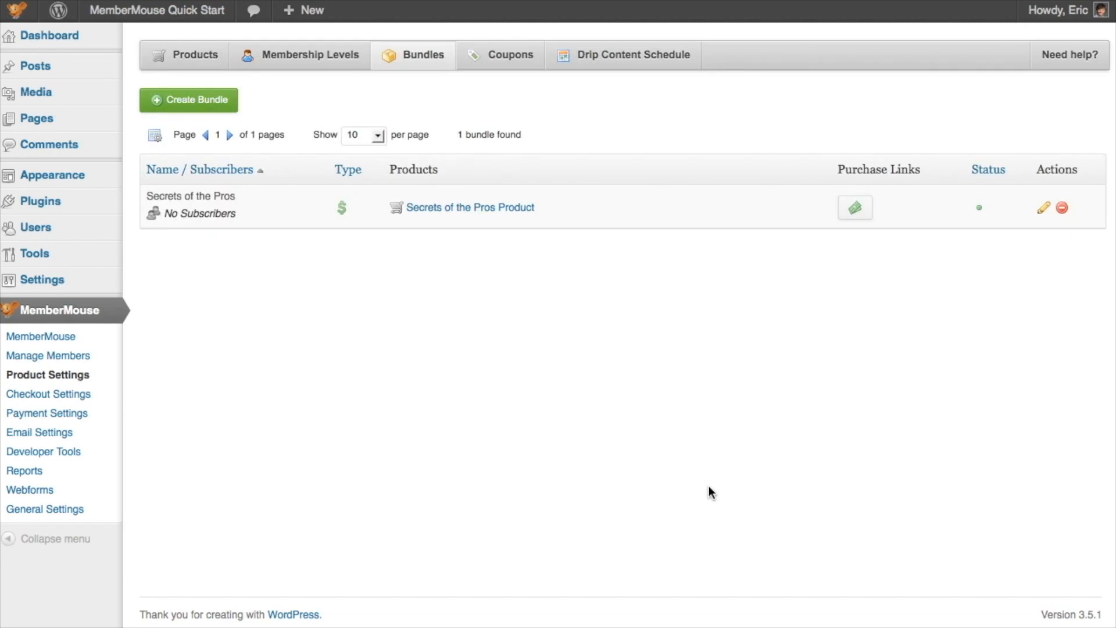
Grant the Secrets of the Pros bundle access to the "Secrets of the Pros" page on day 0.
{"action": "left_click", "coordinate": [84, 123]}
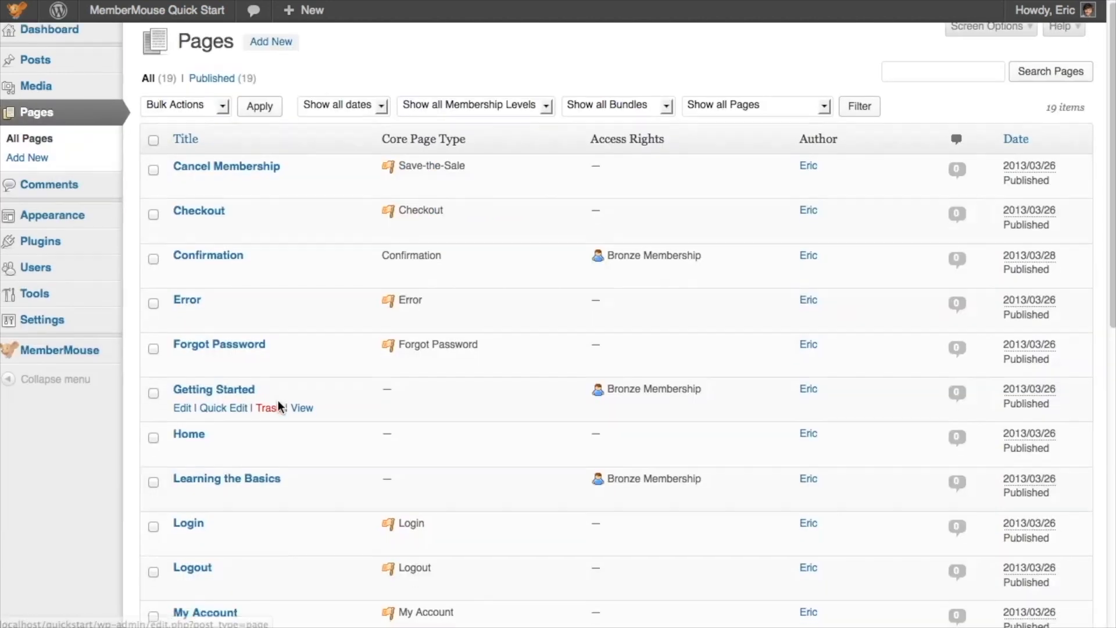
{"action": "scroll", "coordinate": [278, 400], "scroll_direction": "down", "scroll_amount": 5}
{"action": "left_click", "coordinate": [249, 424]}
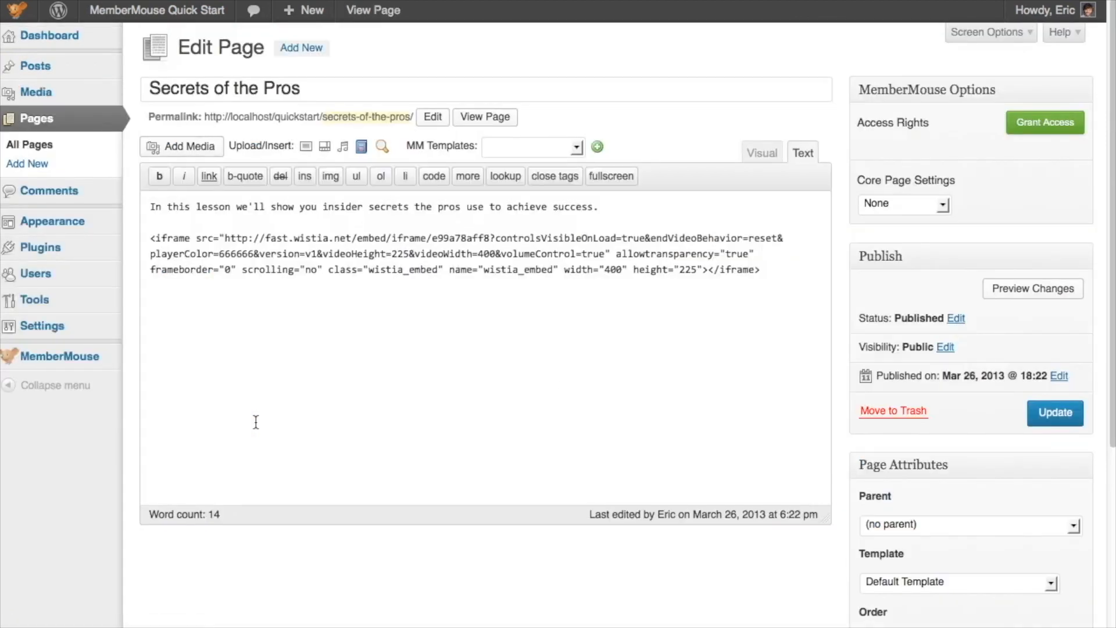
{"action": "left_click", "coordinate": [1031, 123]}
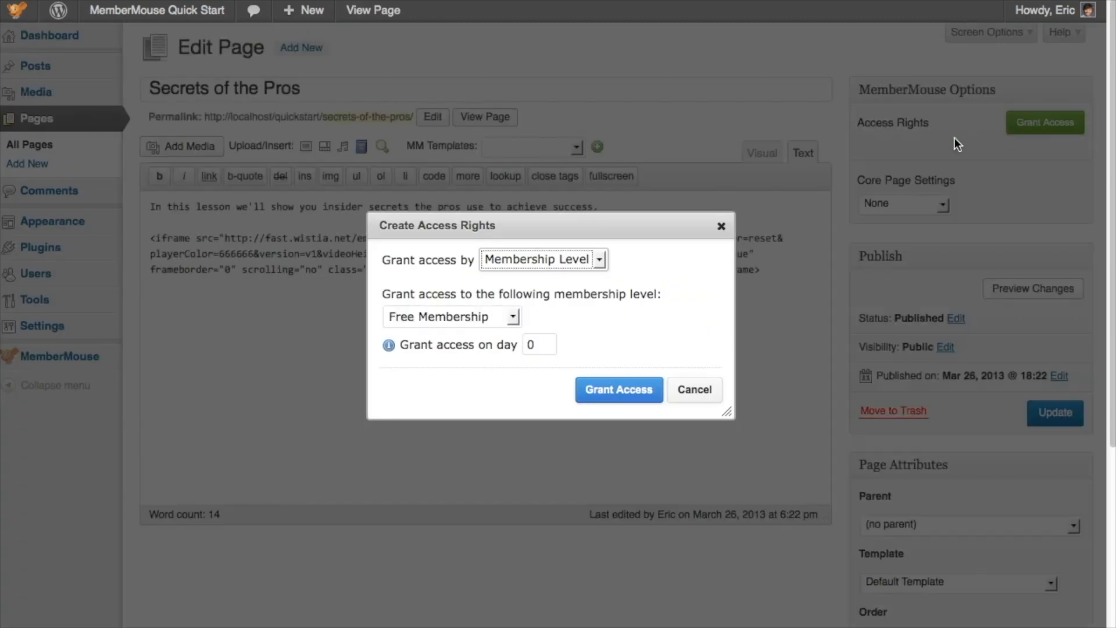
{"action": "left_click", "coordinate": [587, 262]}
{"action": "left_click", "coordinate": [585, 295]}
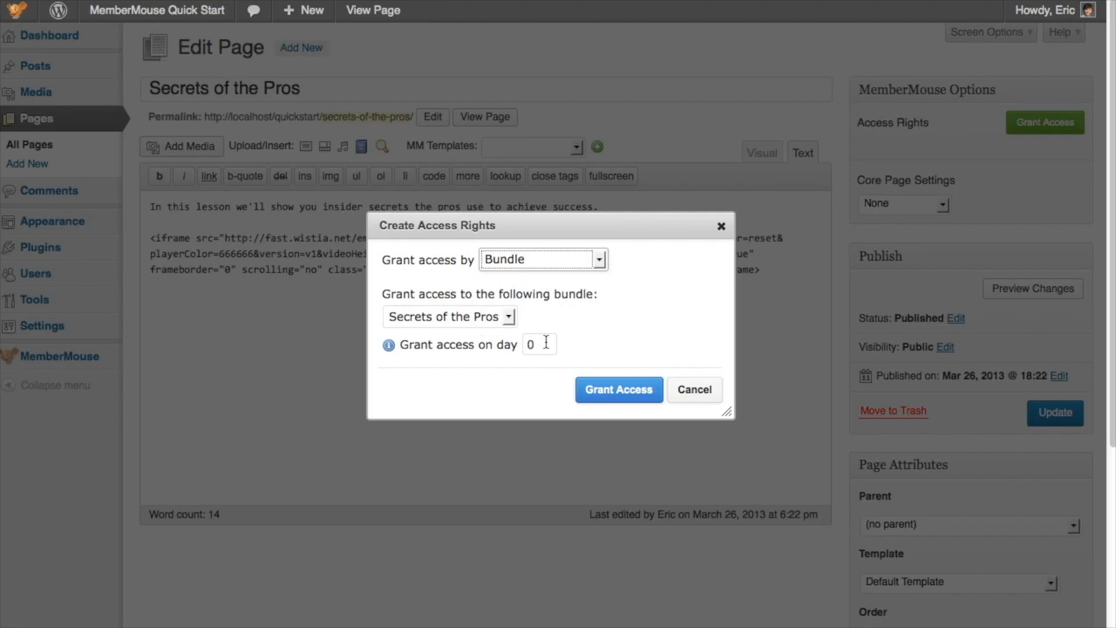
{"action": "left_click", "coordinate": [593, 393]}
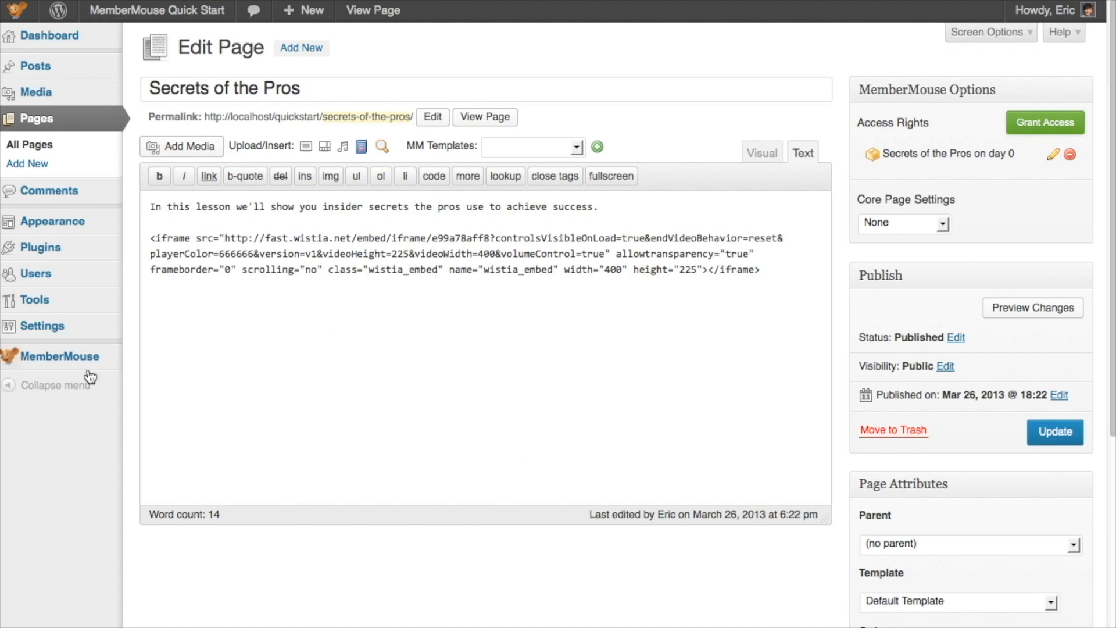
Get the Secrets of the Pros bundle's purchase links for Secrets of the Pros Product and copy the static link.
{"action": "mouse_move", "coordinate": [35, 359]}
{"action": "left_click", "coordinate": [153, 397]}
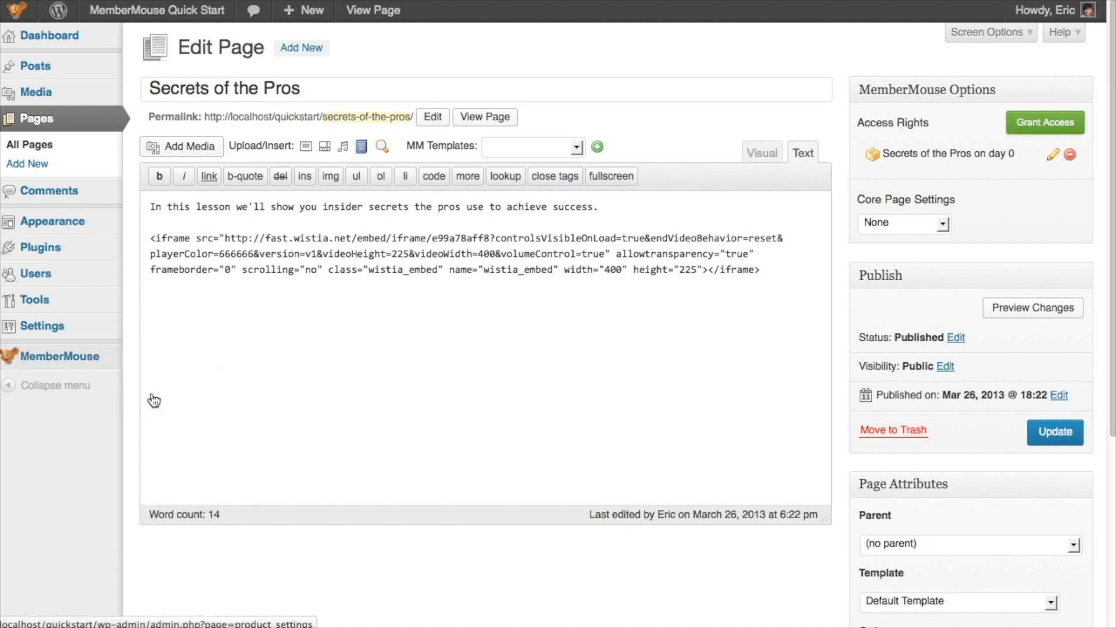
{"action": "left_click", "coordinate": [405, 72]}
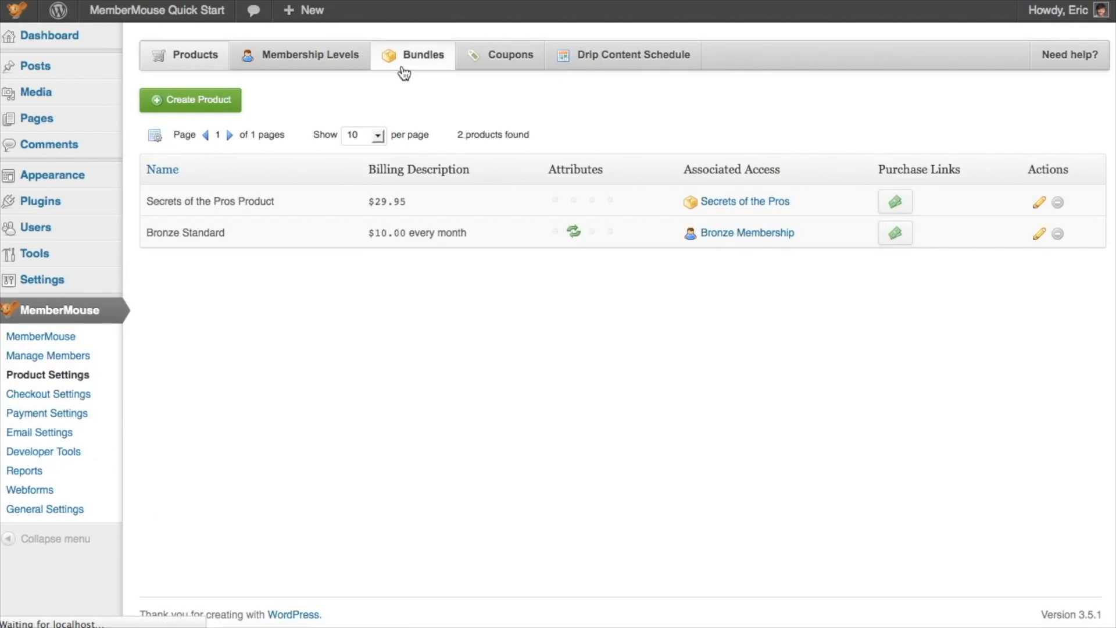
{"action": "left_click", "coordinate": [860, 208]}
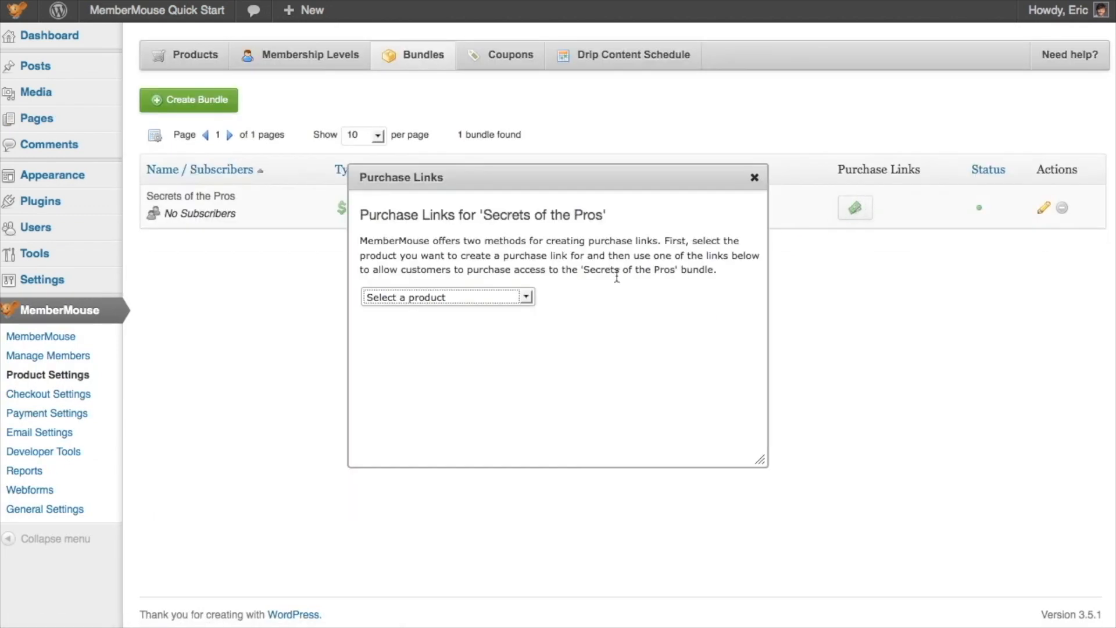
{"action": "left_click", "coordinate": [527, 297]}
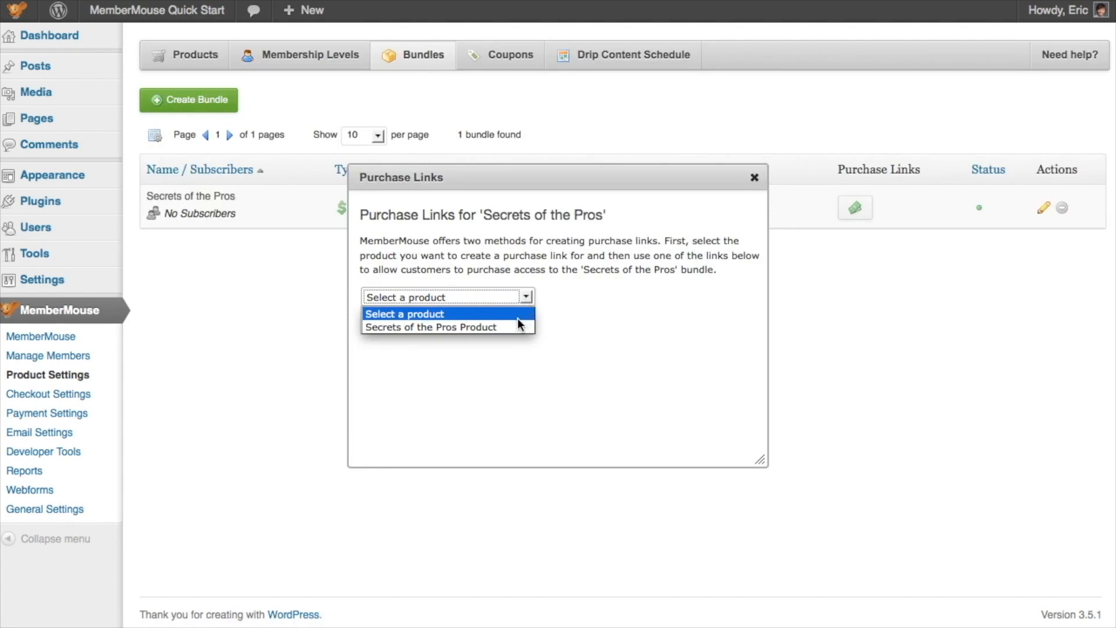
{"action": "left_click", "coordinate": [518, 328]}
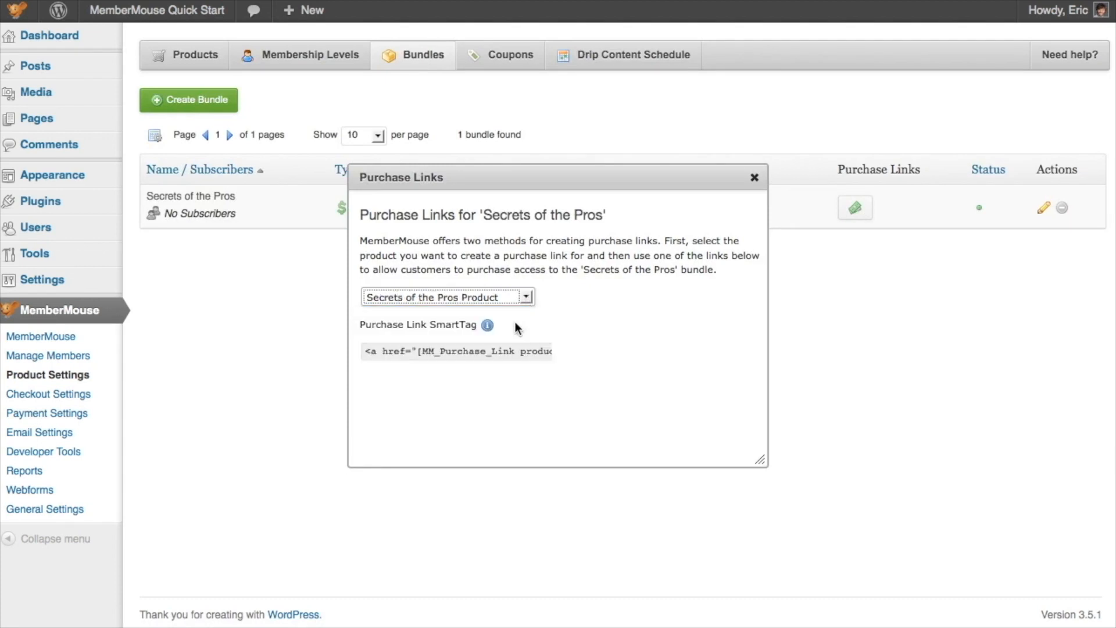
{"action": "left_click", "coordinate": [524, 405]}
{"action": "key", "text": "super+c"}
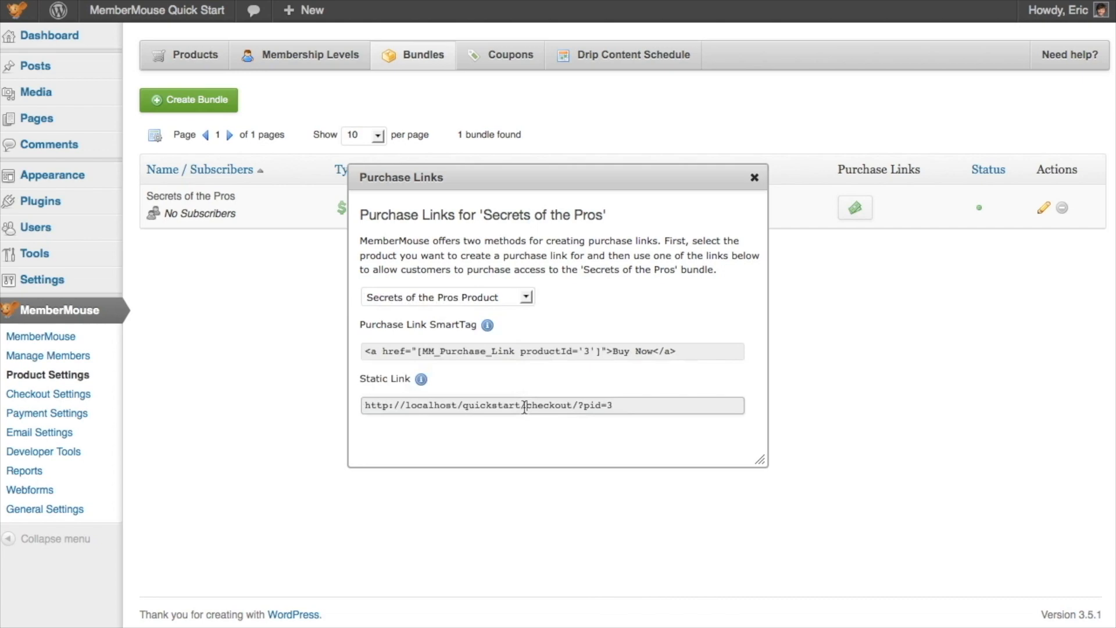
Switch to the browser showing the public site, submit an order through the copied purchase link, and visit the Secrets of the Pros lesson.
{"action": "key", "text": "super+Tab"}
{"action": "key", "text": "super+Tab"}
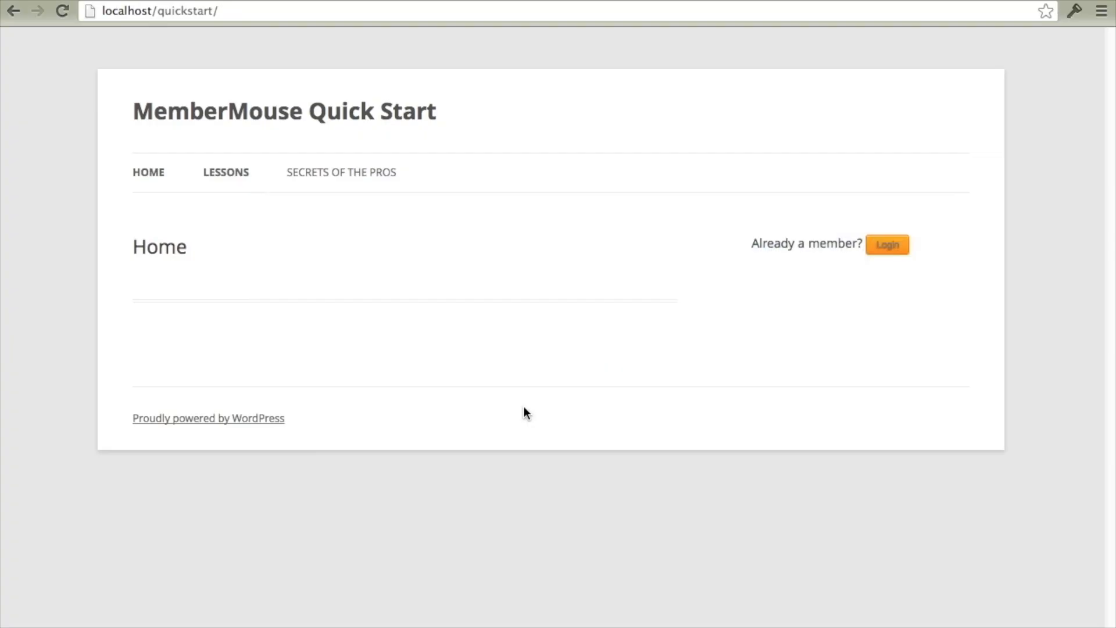
{"action": "left_click", "coordinate": [303, 13]}
{"action": "key", "text": "super+v"}
{"action": "key", "text": "Return"}
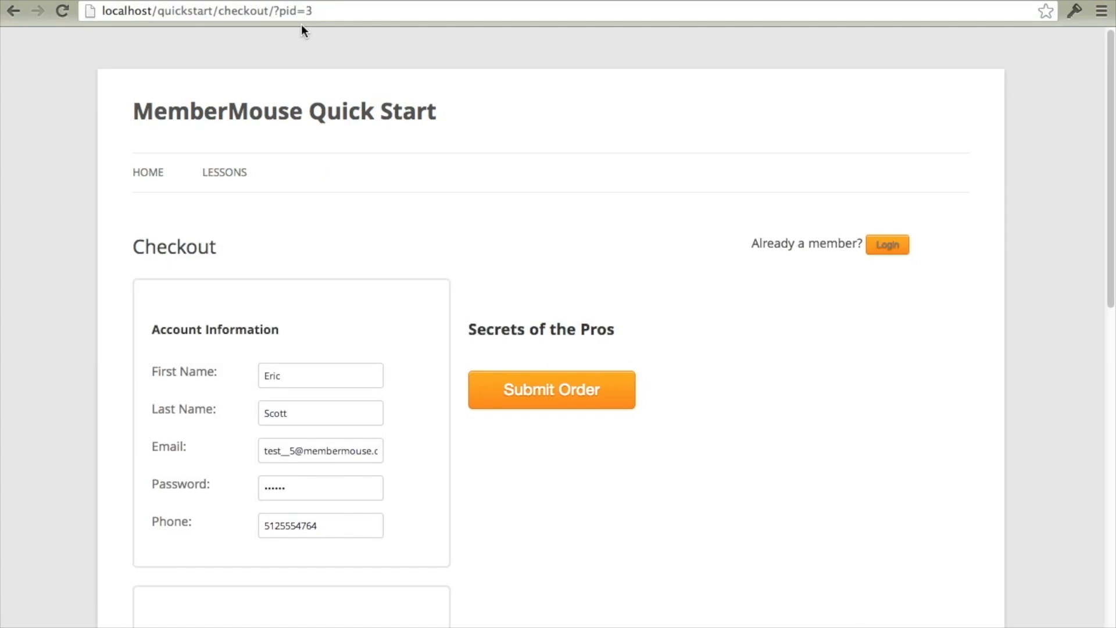
{"action": "left_click", "coordinate": [493, 387]}
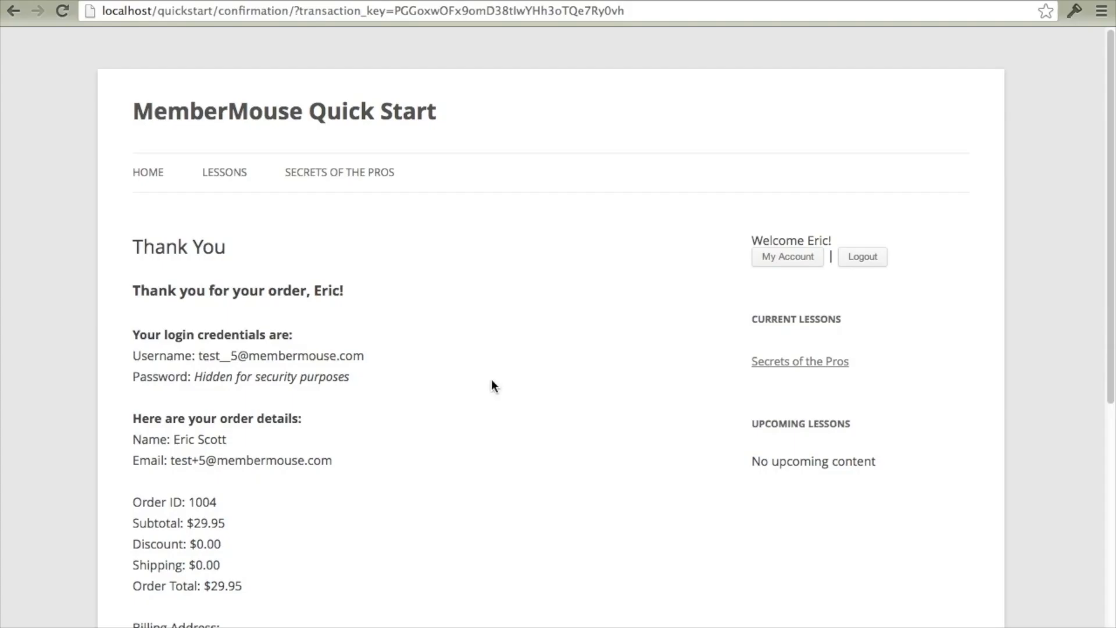
{"action": "left_click", "coordinate": [370, 173]}
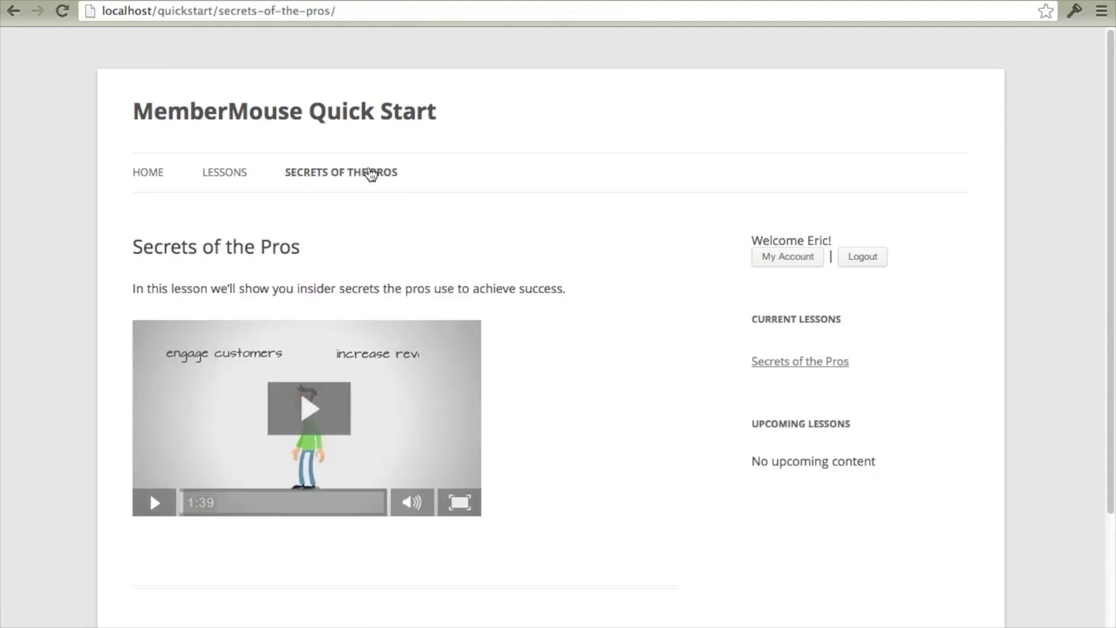
Return to the WordPress admin and check the newest member's bundle, account details and transaction history in Manage Members.
{"action": "key", "text": "super+Tab"}
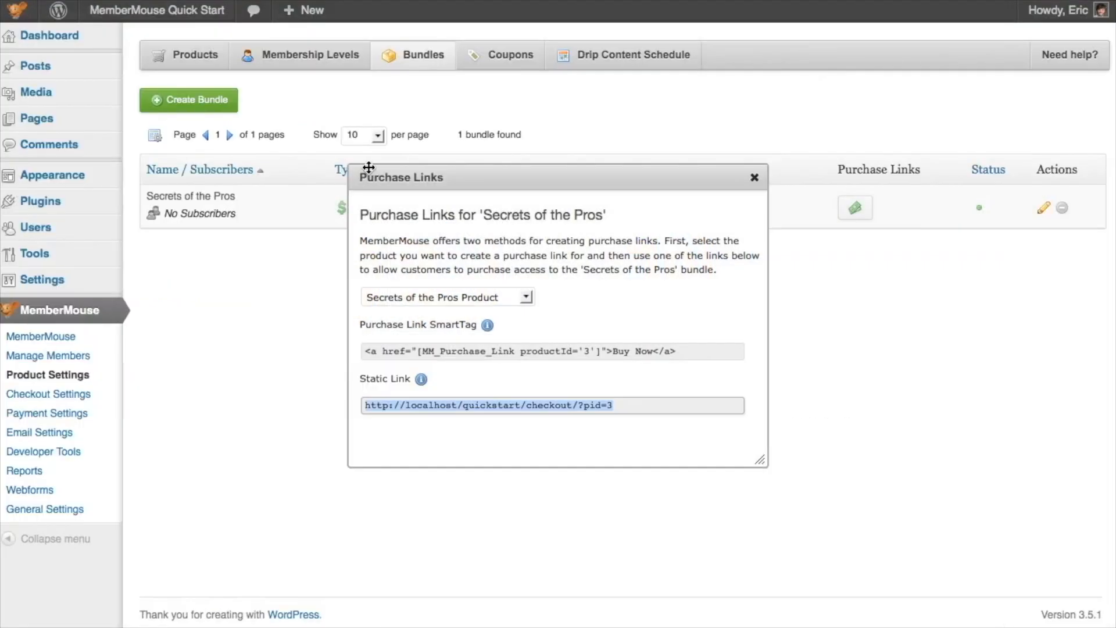
{"action": "key", "text": "Escape"}
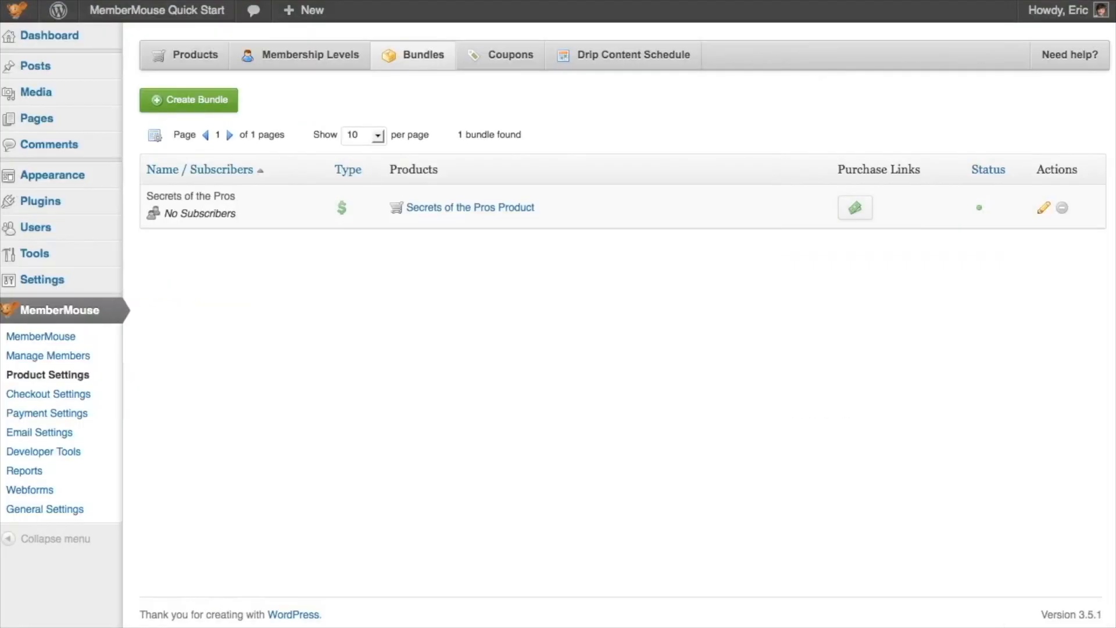
{"action": "left_click", "coordinate": [105, 356]}
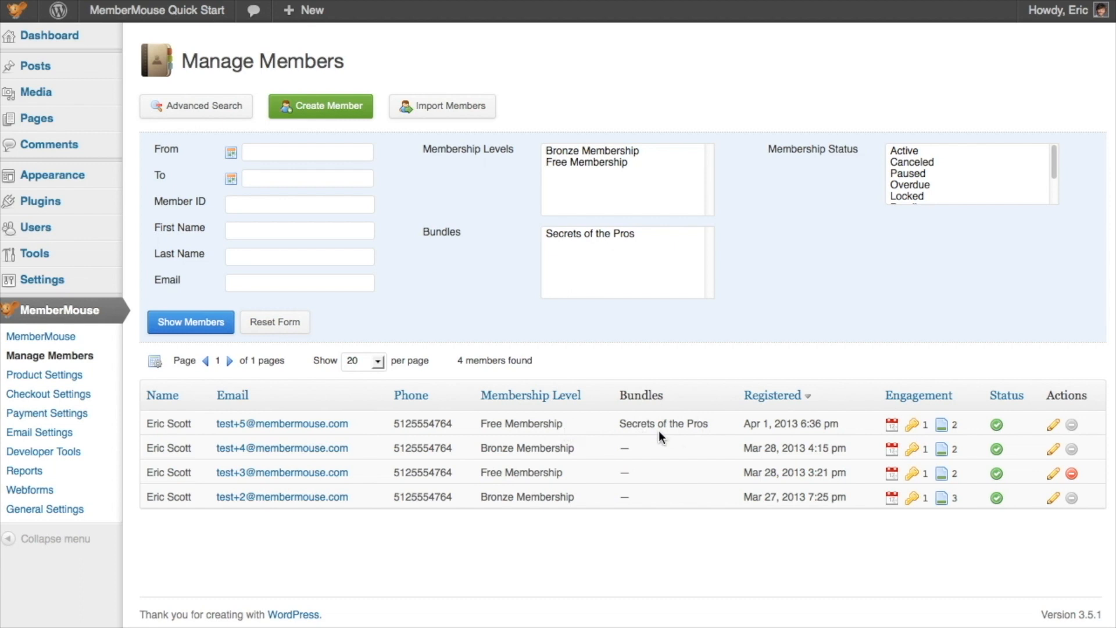
{"action": "left_click", "coordinate": [324, 427]}
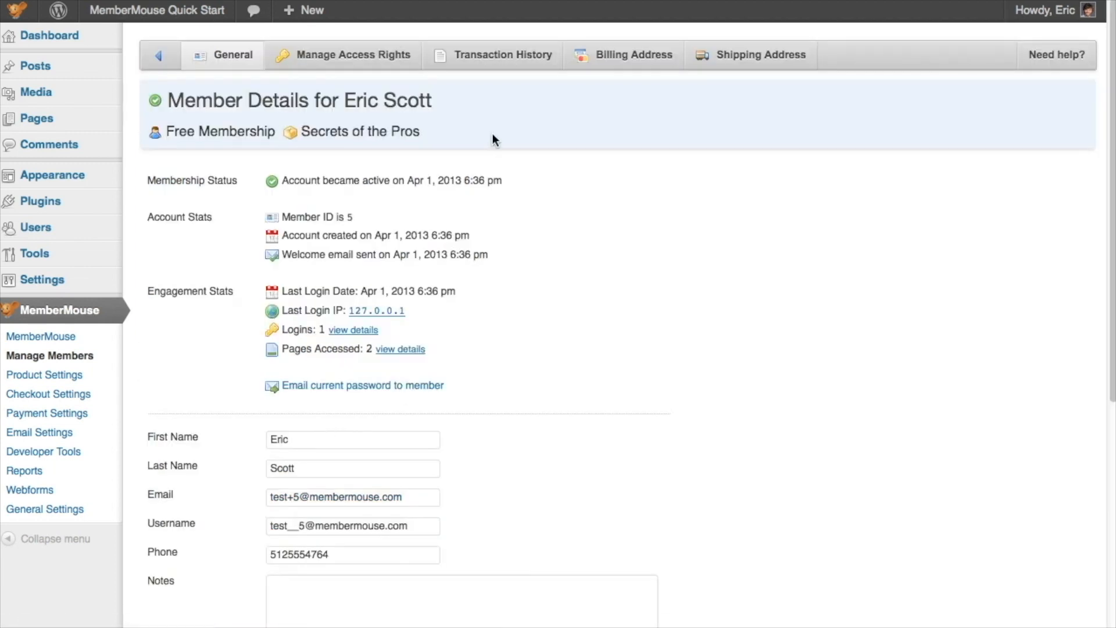
{"action": "left_click", "coordinate": [501, 58]}
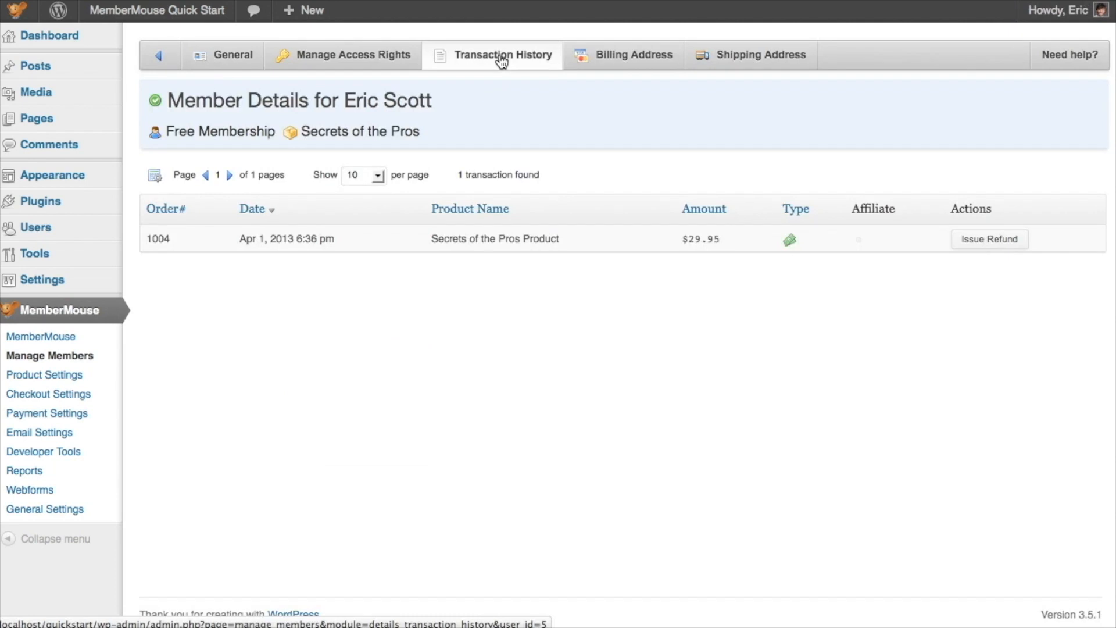